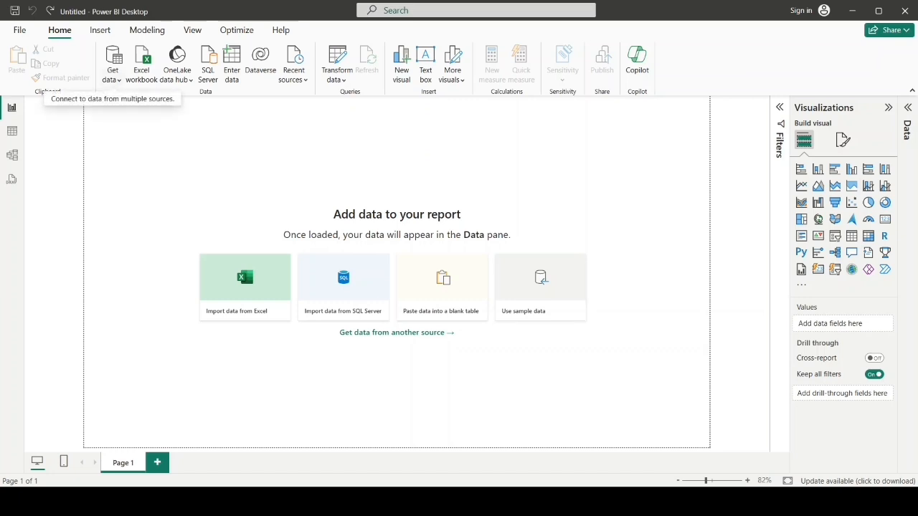
# Step: Import the churn data from its text/CSV file and list the fields of the loaded table
pyautogui.click(113, 72)
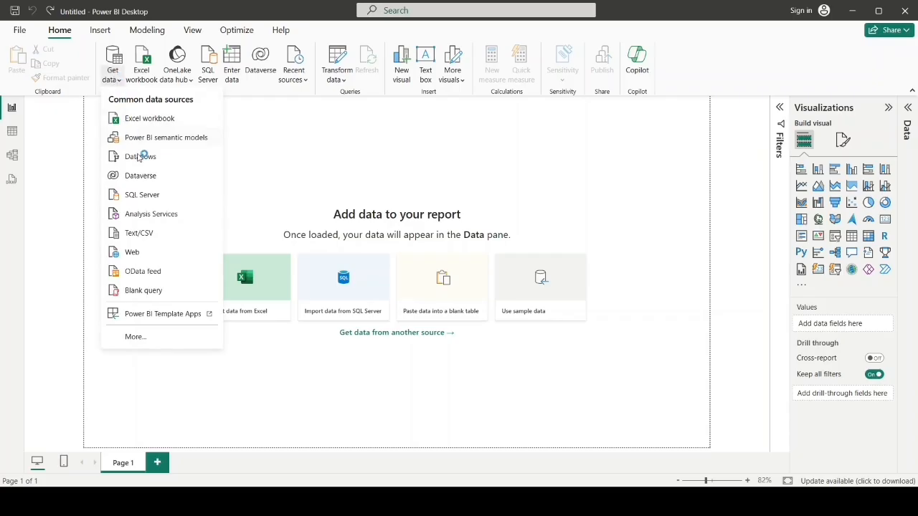
pyautogui.click(138, 233)
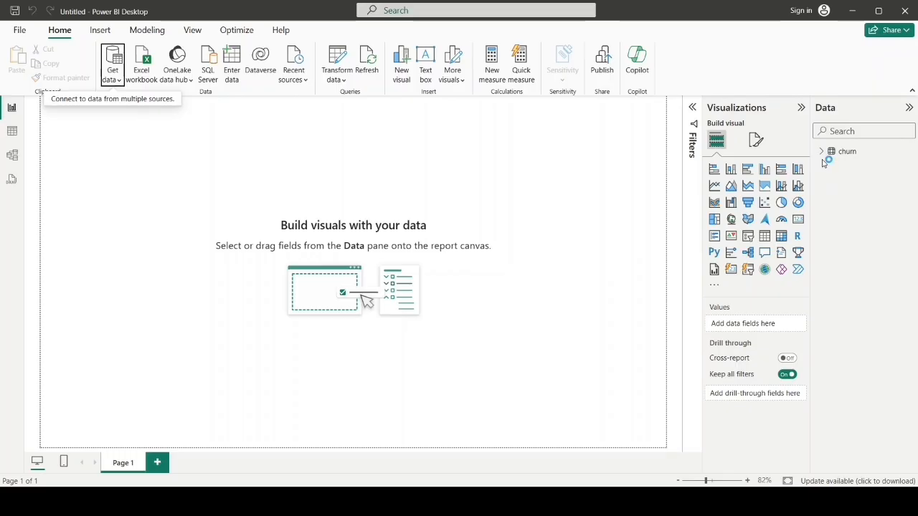
pyautogui.click(822, 154)
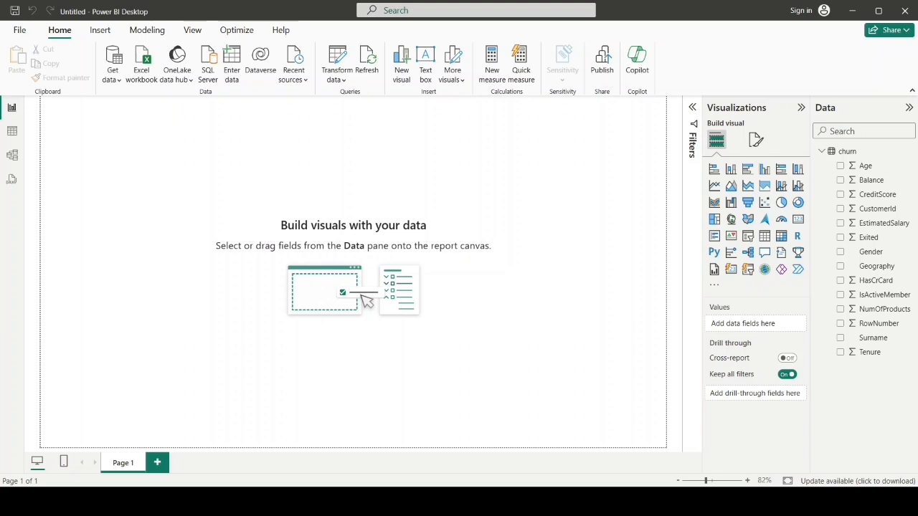
# Step: Add a donut chart with Exited as legend and the count of CustomerId as values, and move it right of the page's centre
pyautogui.click(798, 203)
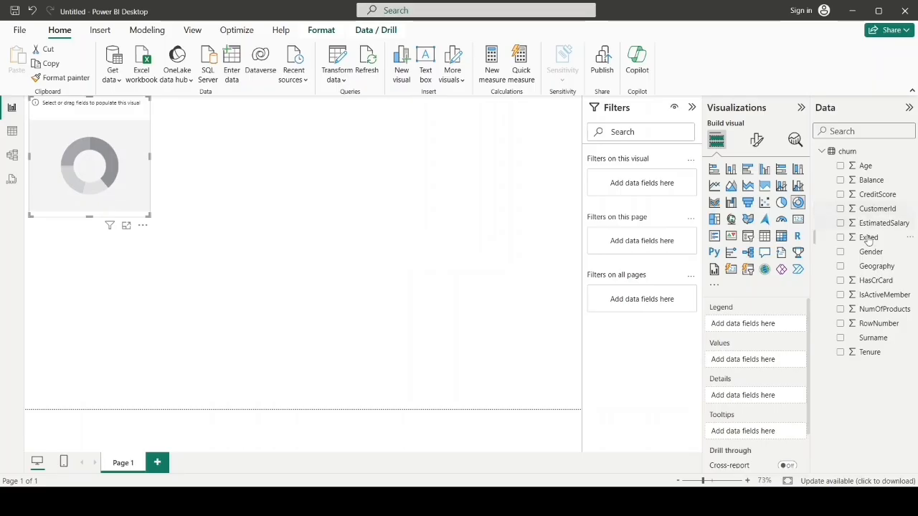
pyautogui.moveTo(867, 241); pyautogui.dragTo(752, 324)
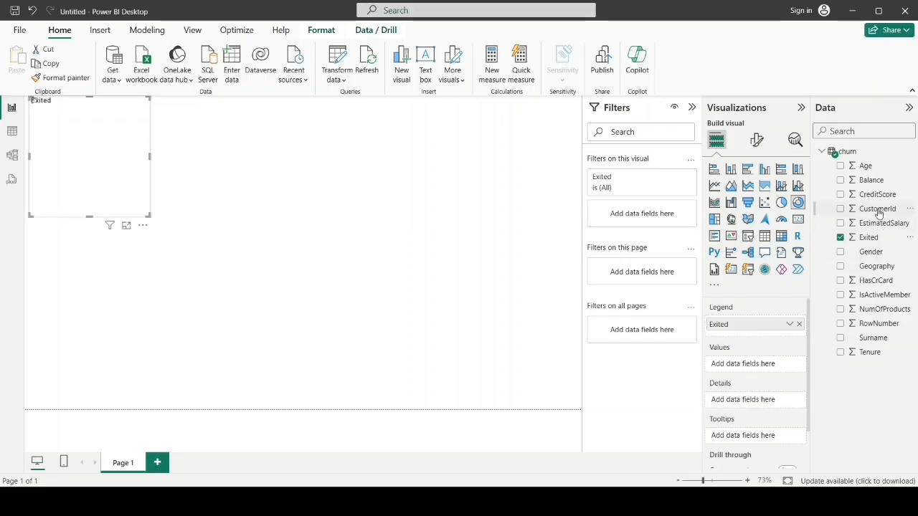
pyautogui.moveTo(878, 211); pyautogui.dragTo(768, 366)
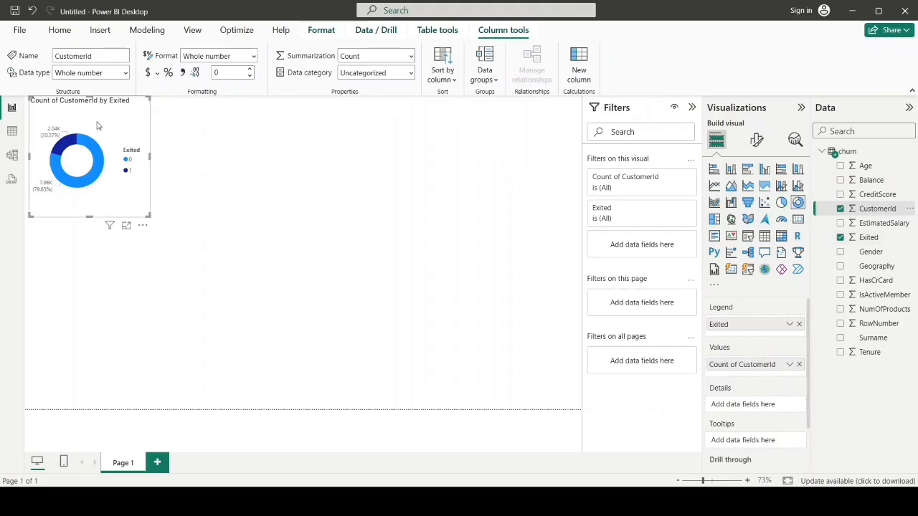
pyautogui.moveTo(98, 119); pyautogui.dragTo(388, 199)
pyautogui.click(428, 378)
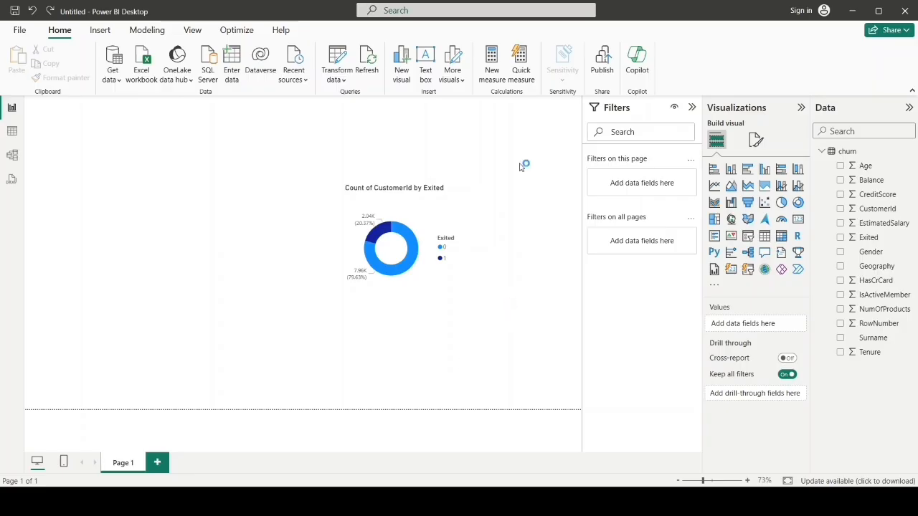
# Step: Set the page's canvas background to dark navy blue with 0% transparency
pyautogui.click(756, 141)
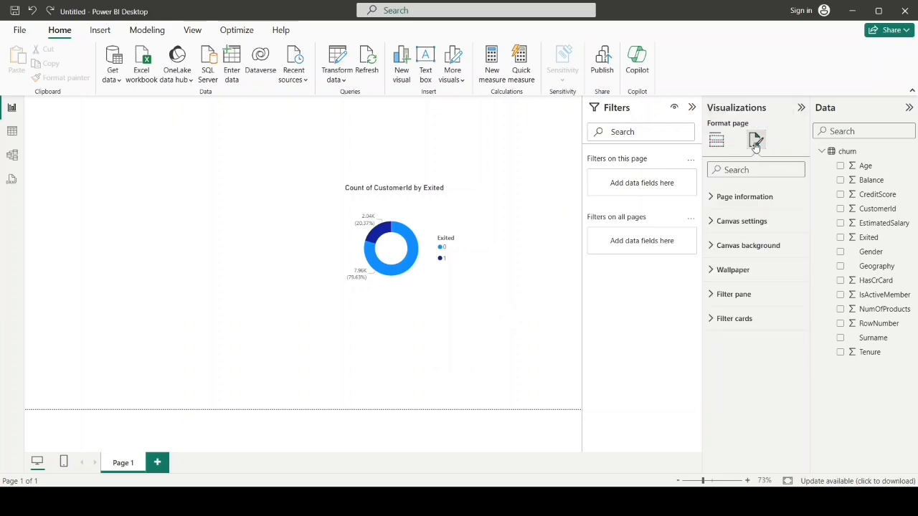
pyautogui.click(732, 246)
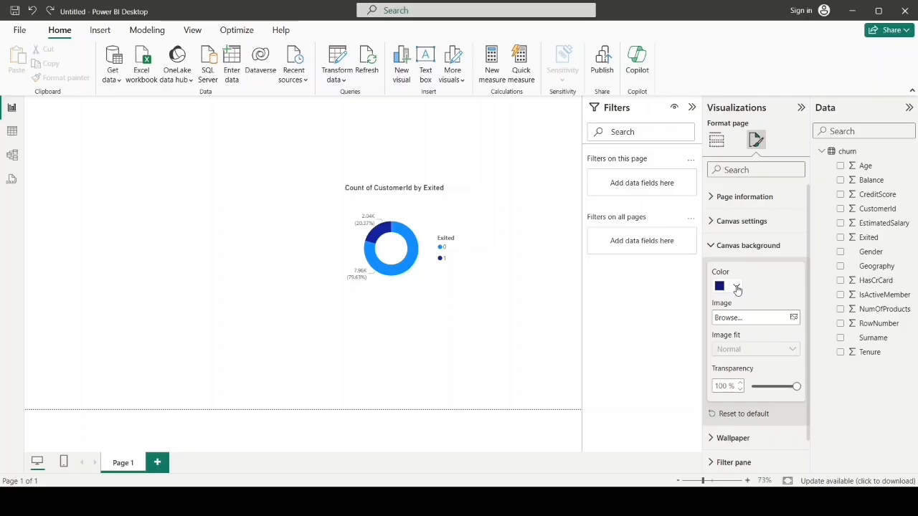
pyautogui.click(736, 287)
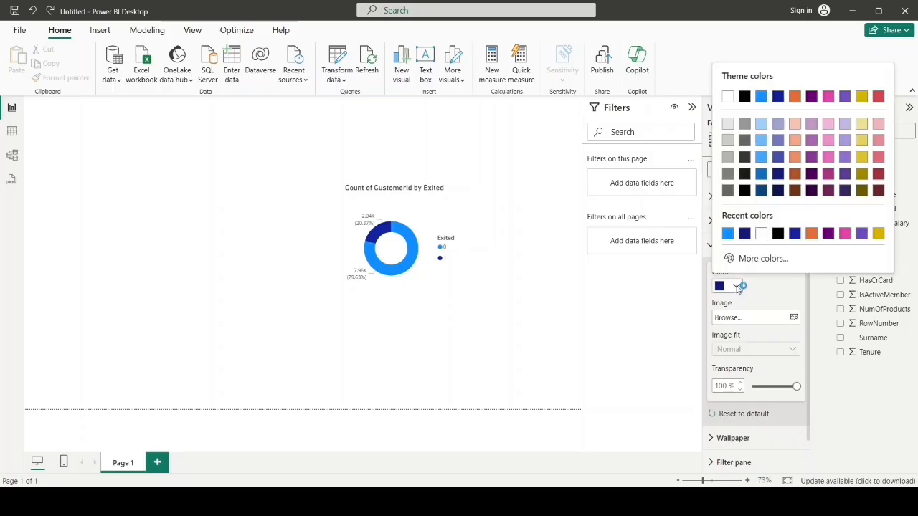
pyautogui.click(776, 175)
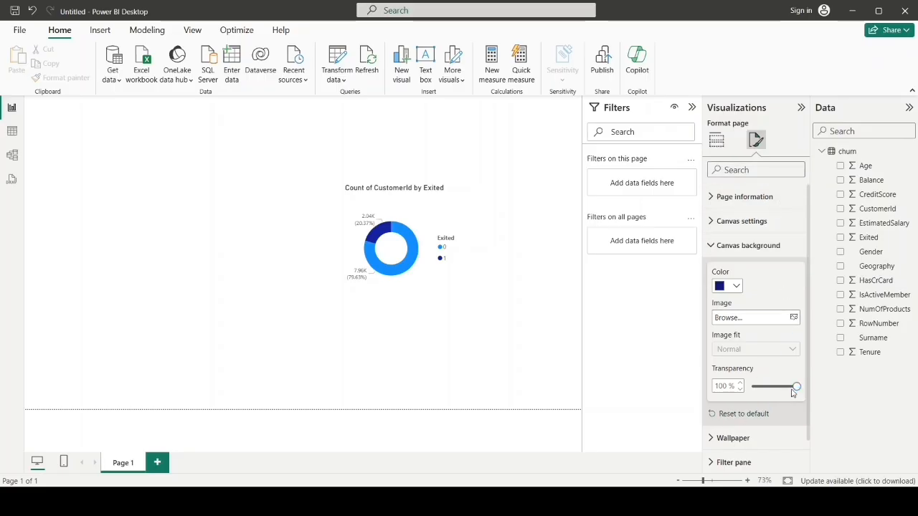
pyautogui.moveTo(794, 391); pyautogui.dragTo(750, 391)
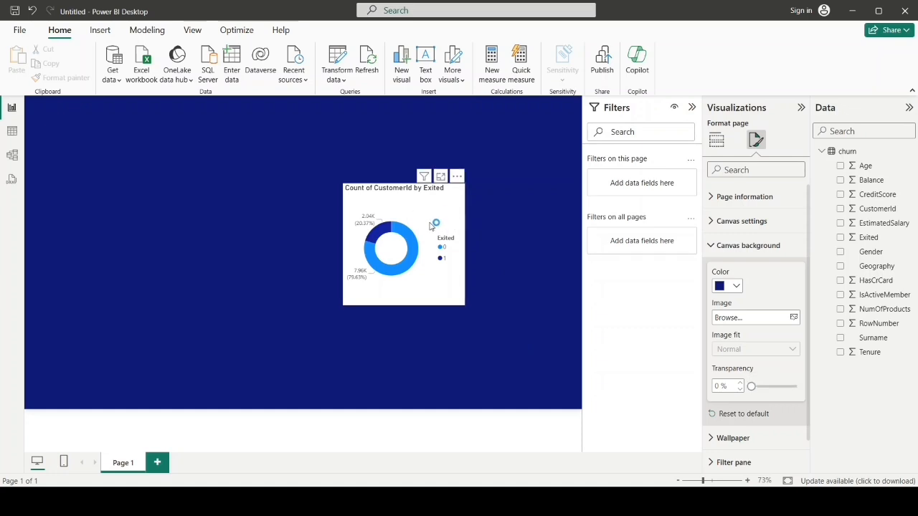
# Step: Turn off the donut chart's legend and colour the slice for Exited 0 bright green (#24FF10)
pyautogui.click(431, 226)
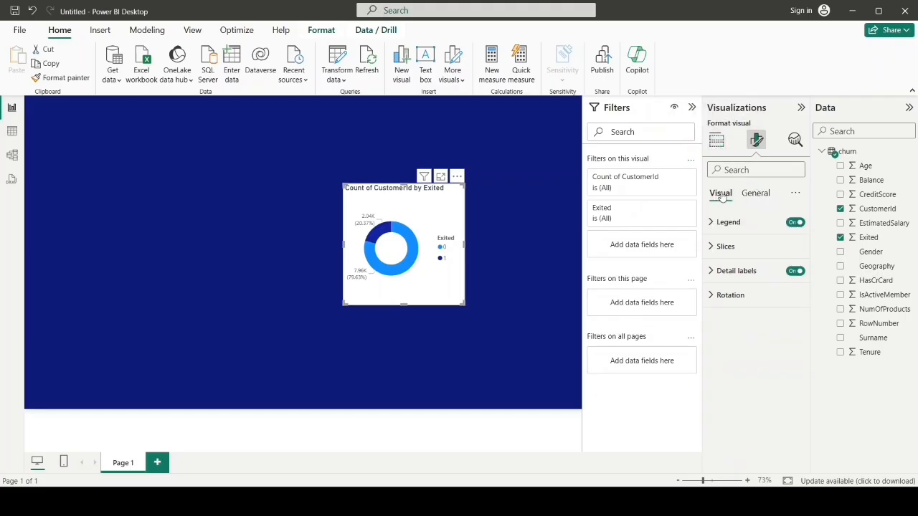
pyautogui.click(795, 223)
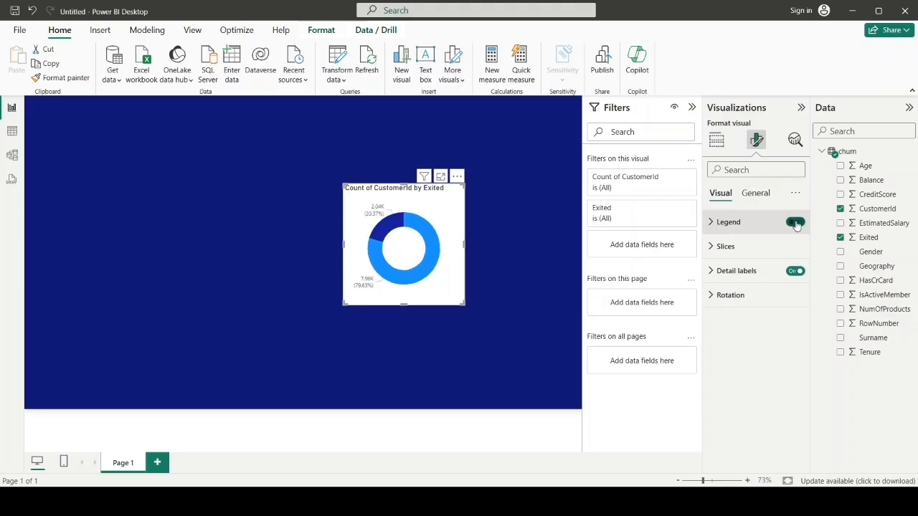
pyautogui.click(714, 247)
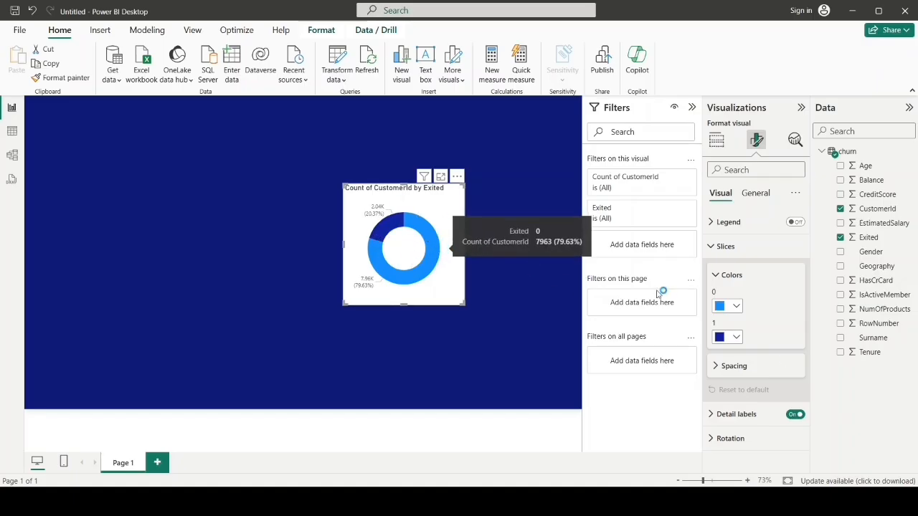
pyautogui.click(737, 308)
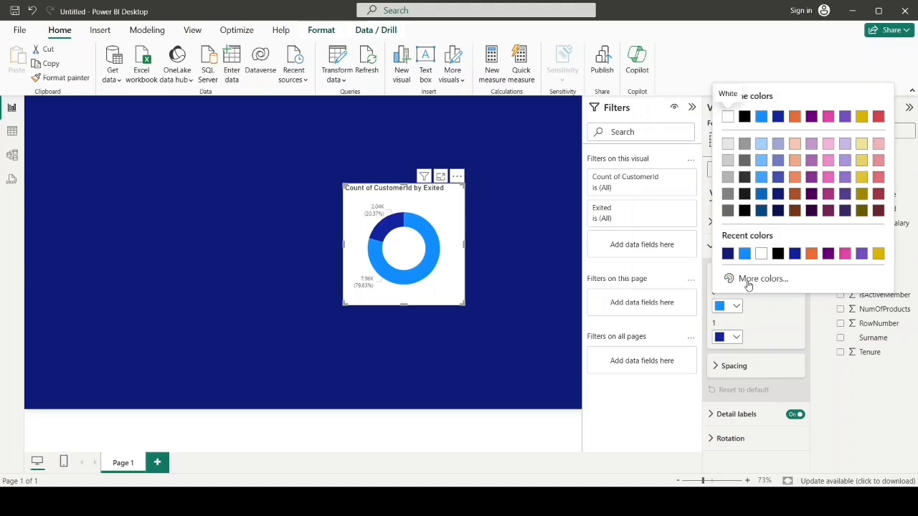
pyautogui.click(747, 280)
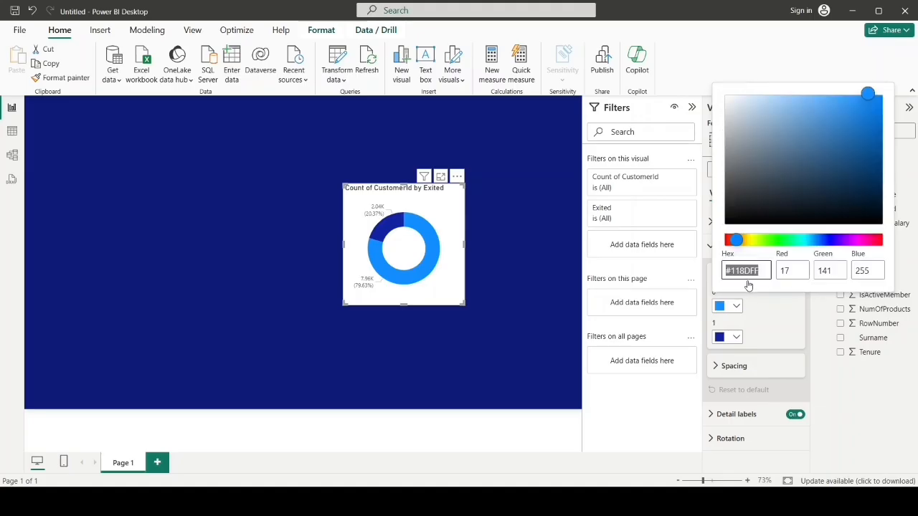
pyautogui.click(774, 238)
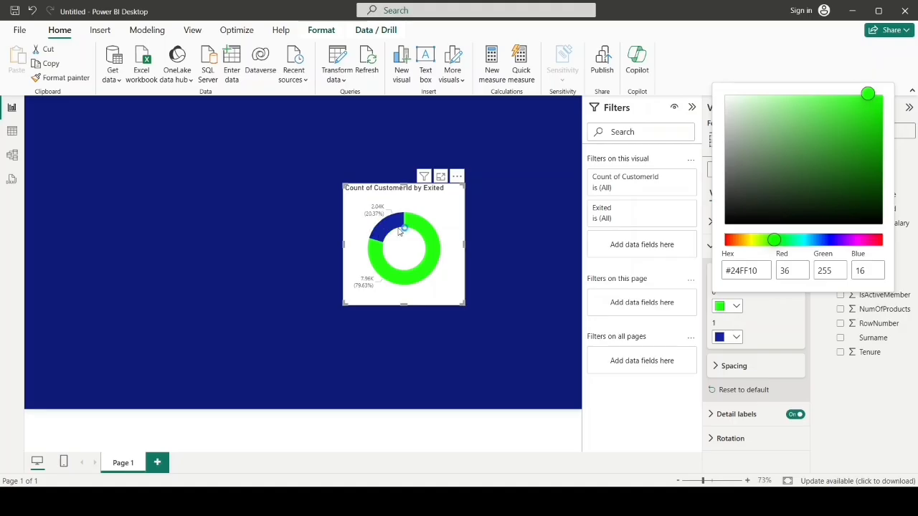
# Step: Colour the donut slice for Exited 1 orange, theme color 3 (#E66C37)
pyautogui.click(734, 339)
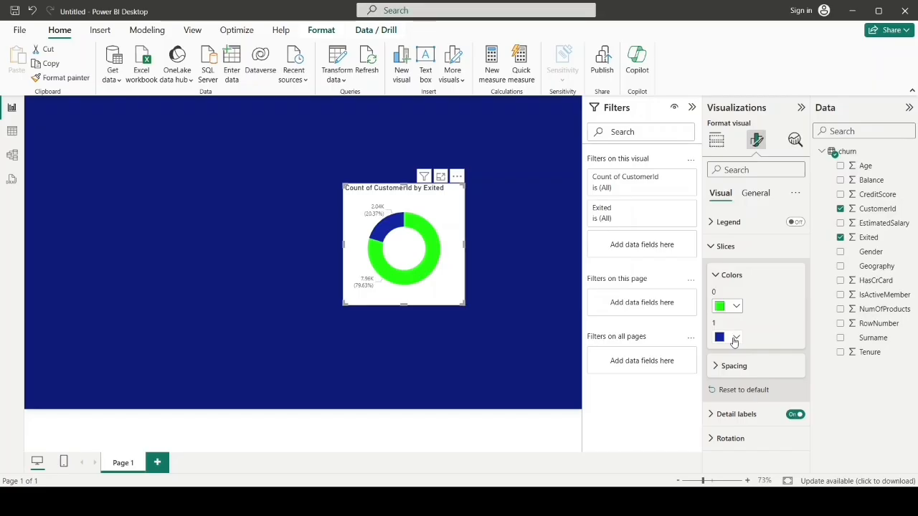
pyautogui.click(737, 340)
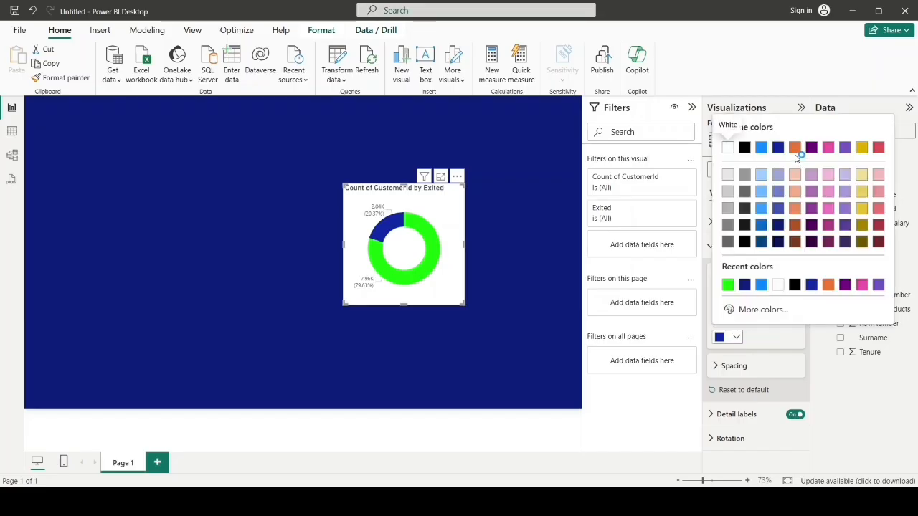
pyautogui.click(737, 342)
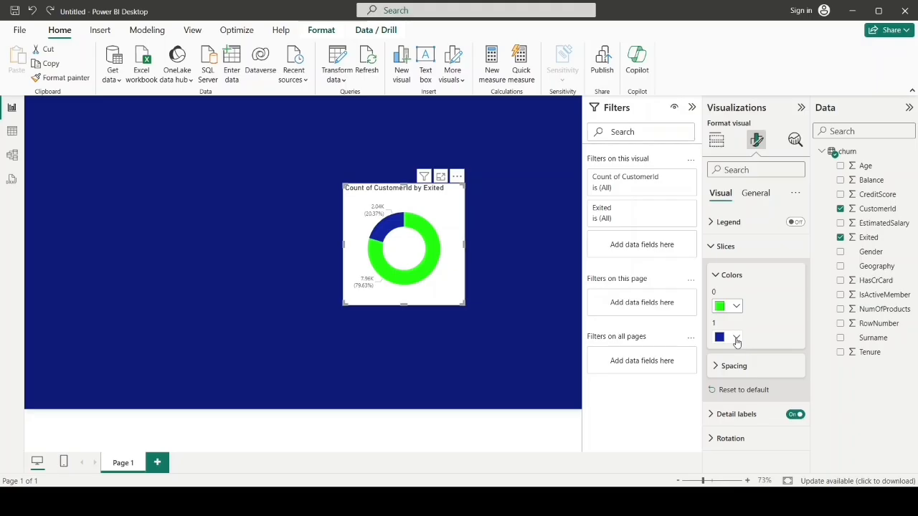
pyautogui.click(737, 339)
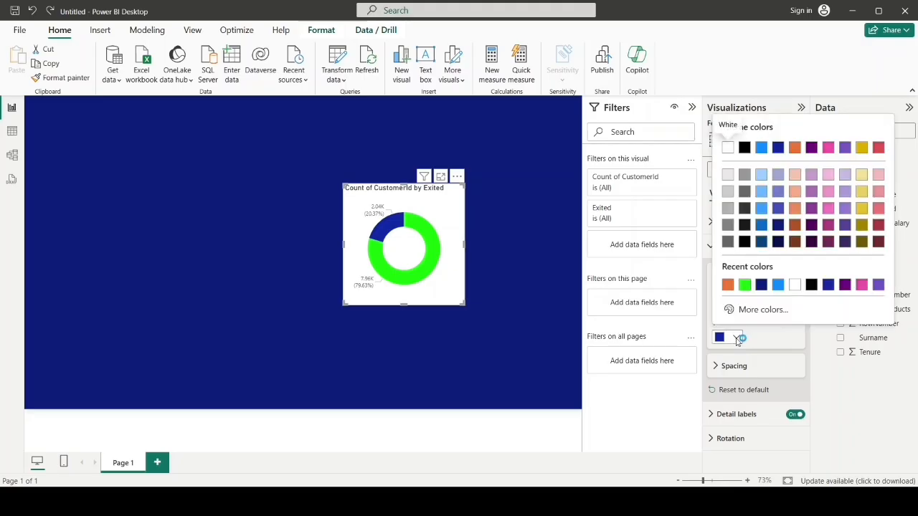
pyautogui.click(794, 149)
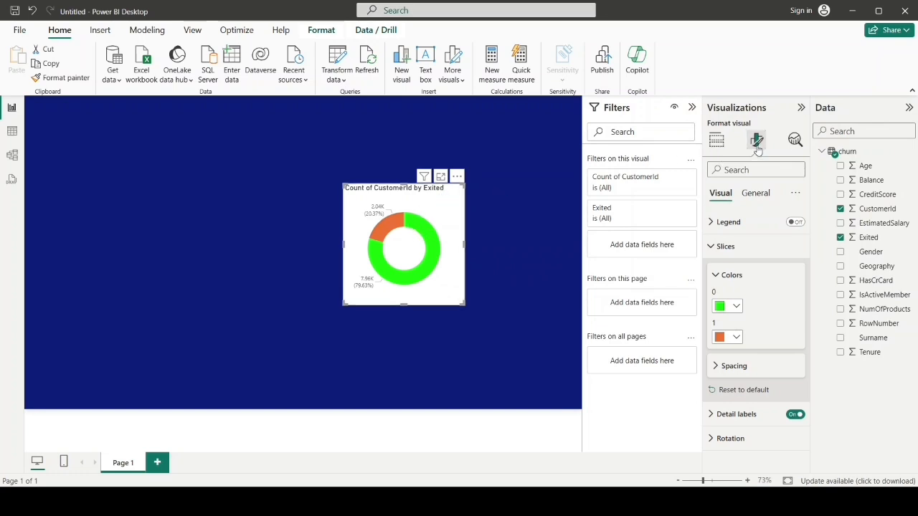
# Step: Set the donut chart's background color to the same dark navy blue as the page canvas
pyautogui.click(718, 141)
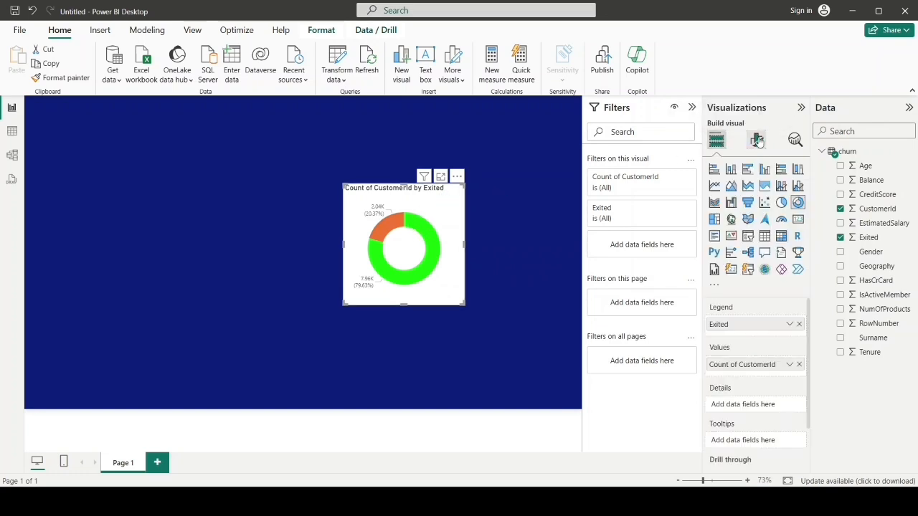
pyautogui.click(758, 141)
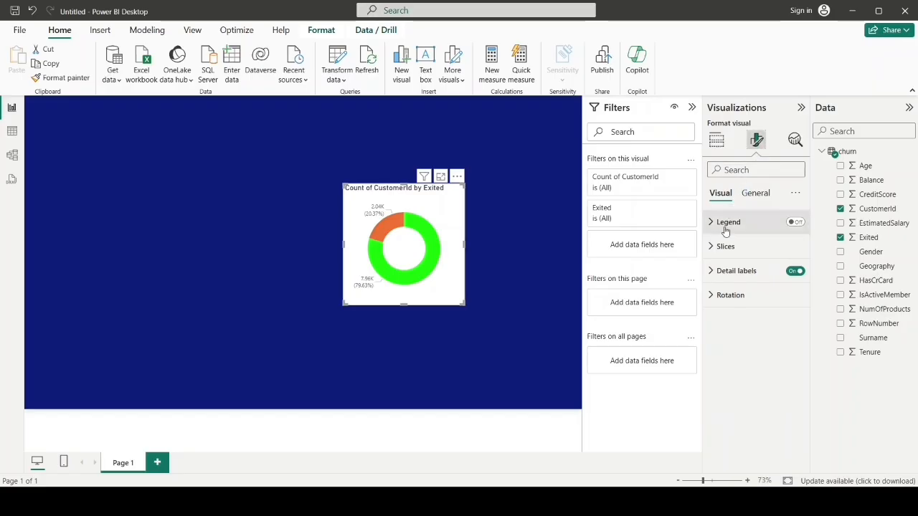
pyautogui.click(750, 198)
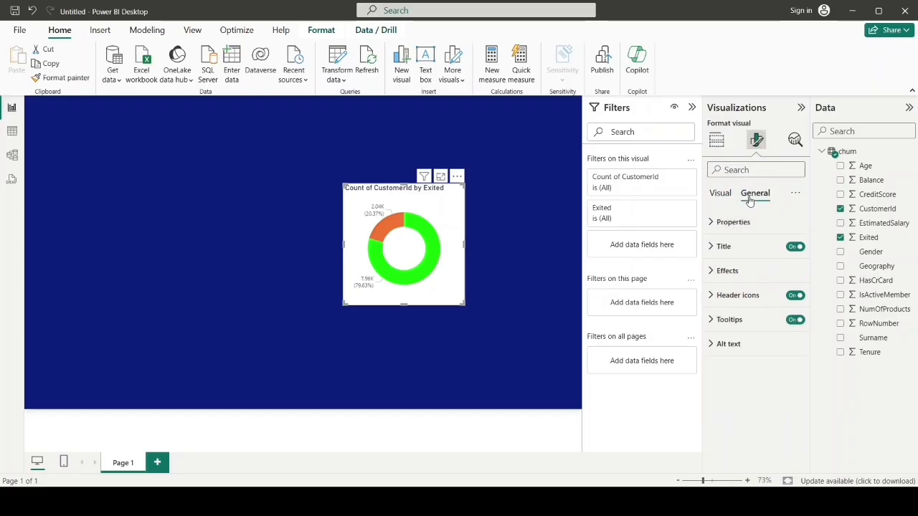
pyautogui.click(711, 272)
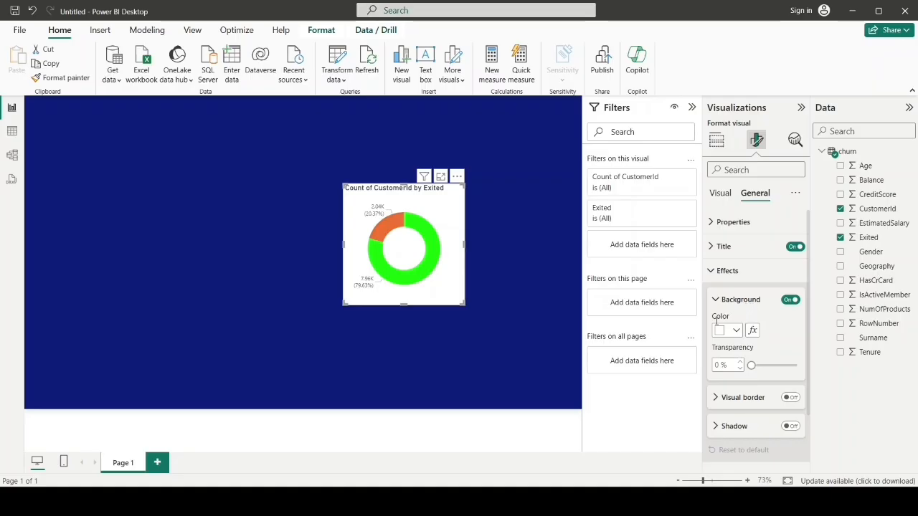
pyautogui.click(738, 332)
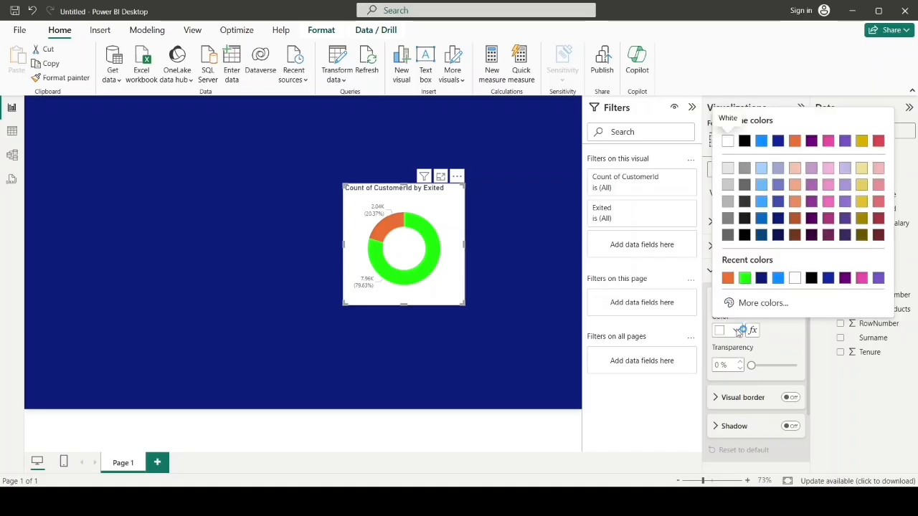
pyautogui.click(777, 223)
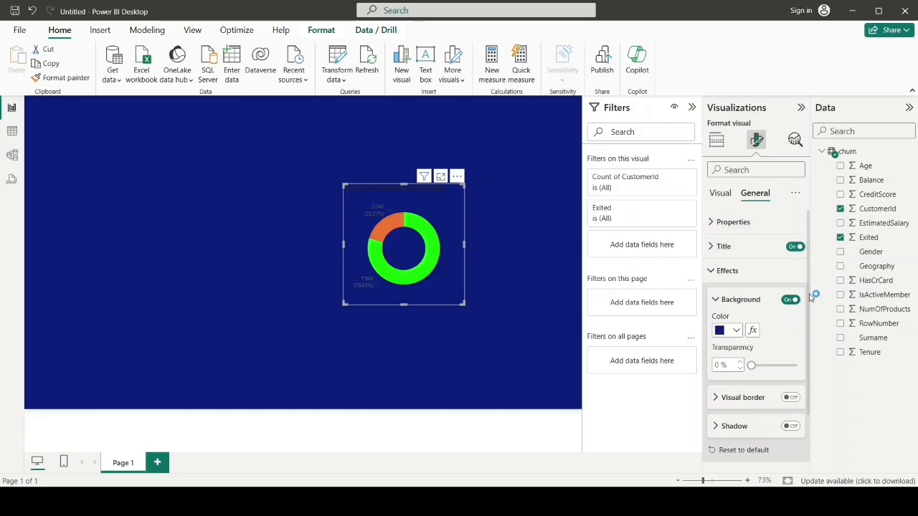
pyautogui.moveTo(808, 297)
pyautogui.mouseDown()
pyautogui.moveTo(808, 326)
pyautogui.moveTo(808, 303)
pyautogui.mouseUp()
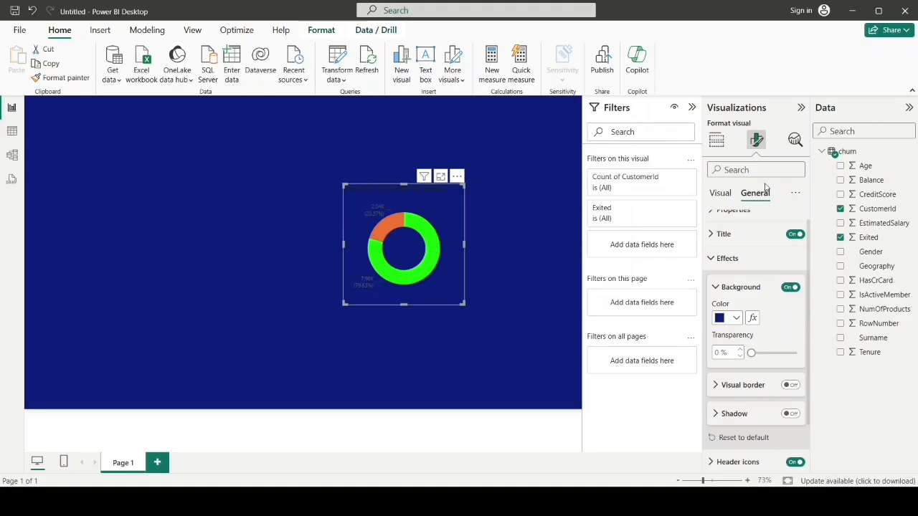
# Step: Set the color of the donut chart's detail label values to white
pyautogui.click(719, 194)
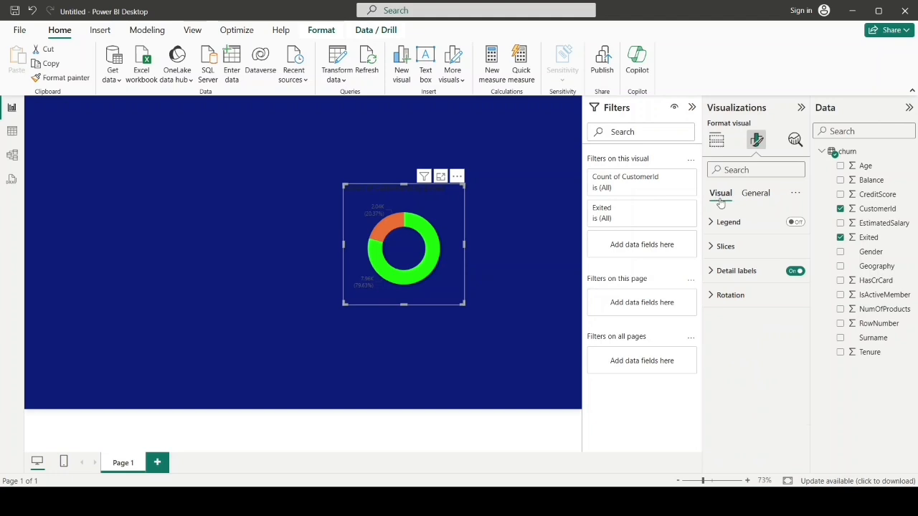
pyautogui.click(714, 271)
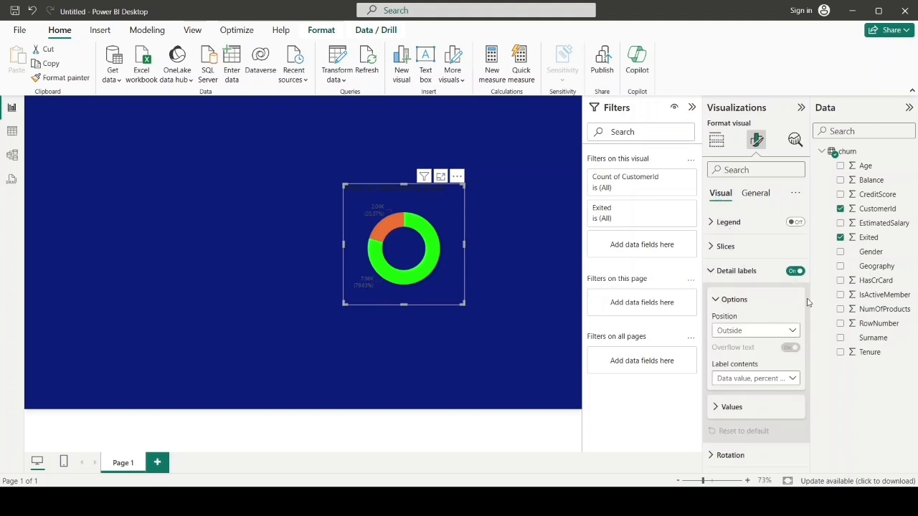
pyautogui.click(719, 407)
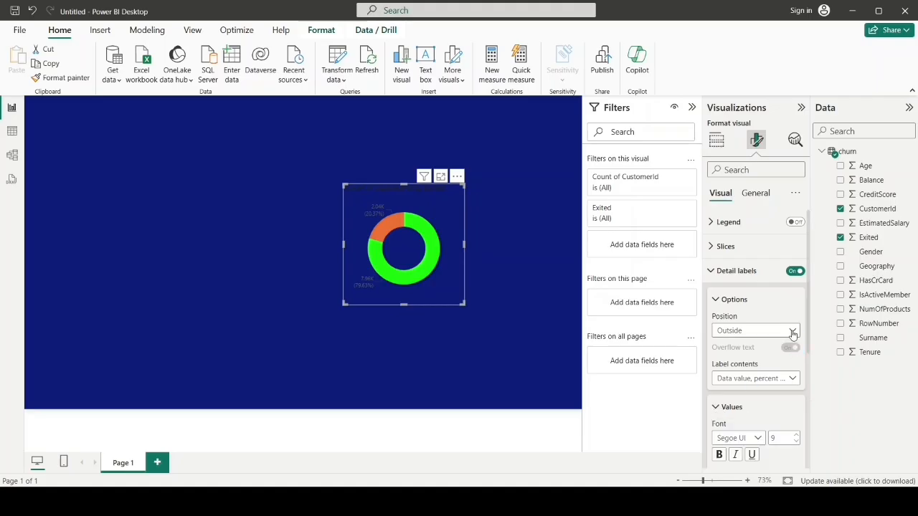
pyautogui.moveTo(808, 308); pyautogui.dragTo(820, 375)
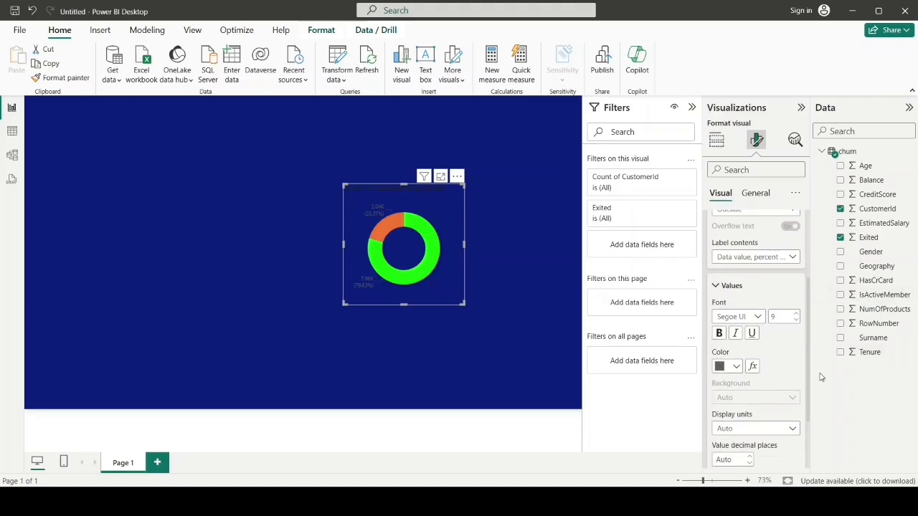
pyautogui.click(736, 366)
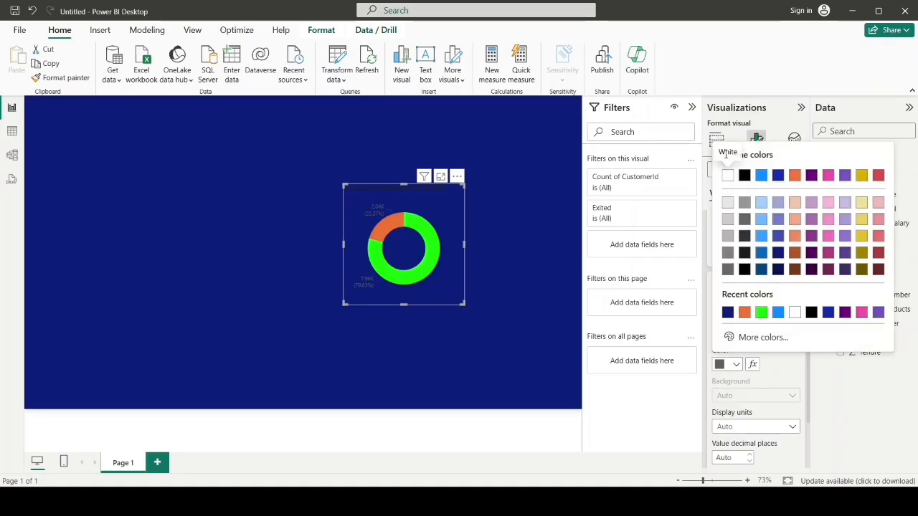
pyautogui.click(728, 177)
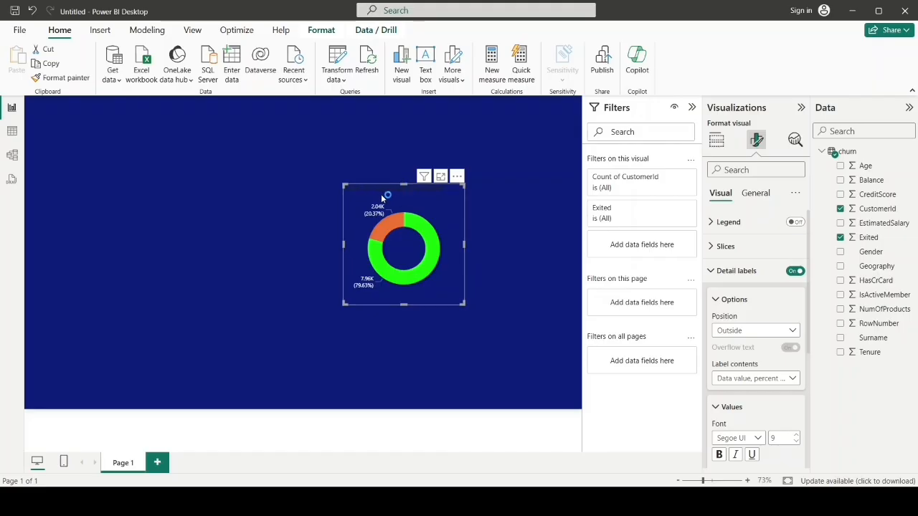
# Step: Replace the donut chart's title text with "Customer Churn Distribution"
pyautogui.click(757, 195)
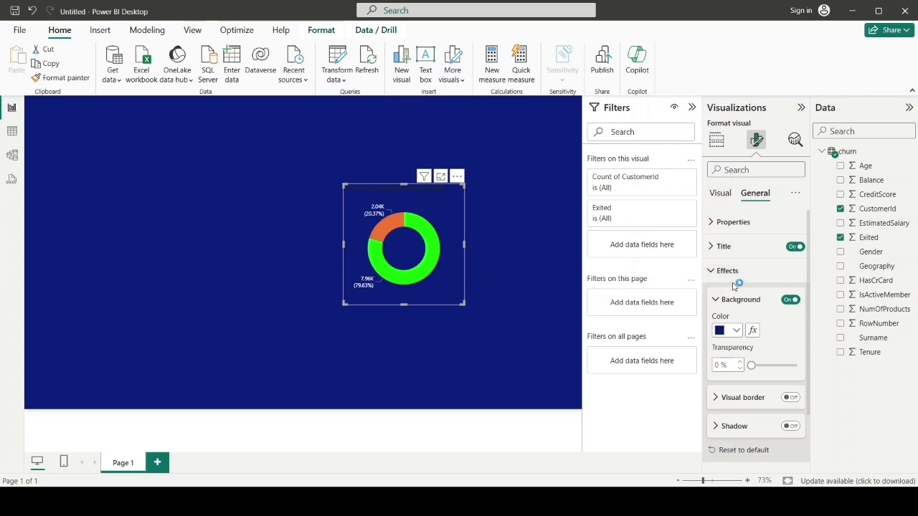
pyautogui.click(720, 246)
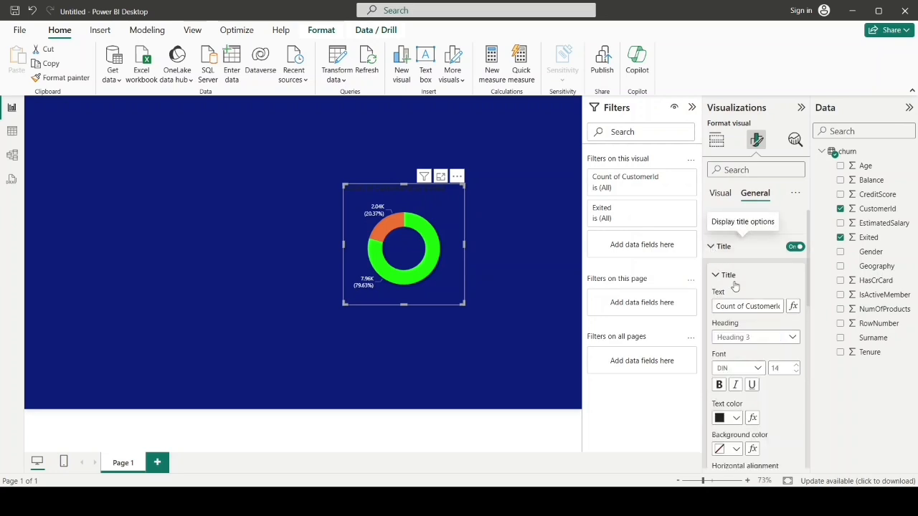
pyautogui.click(729, 306)
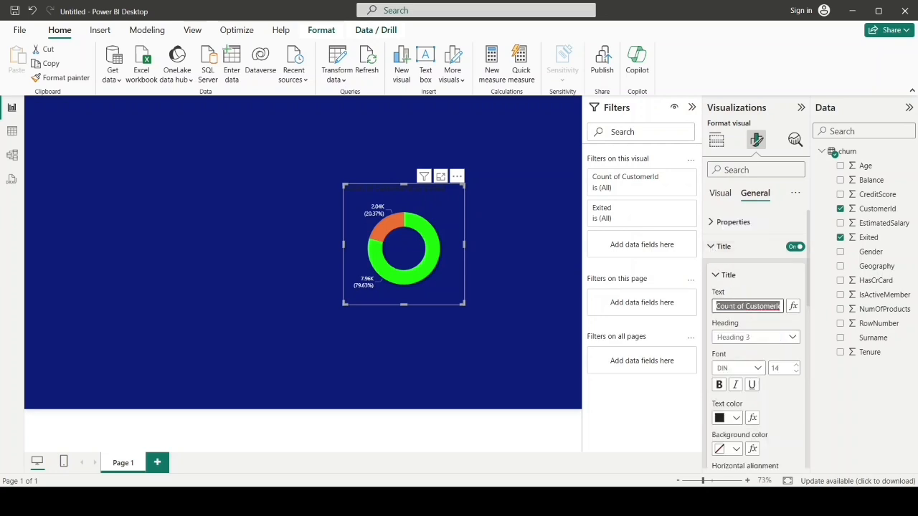
pyautogui.press('BackSpace')
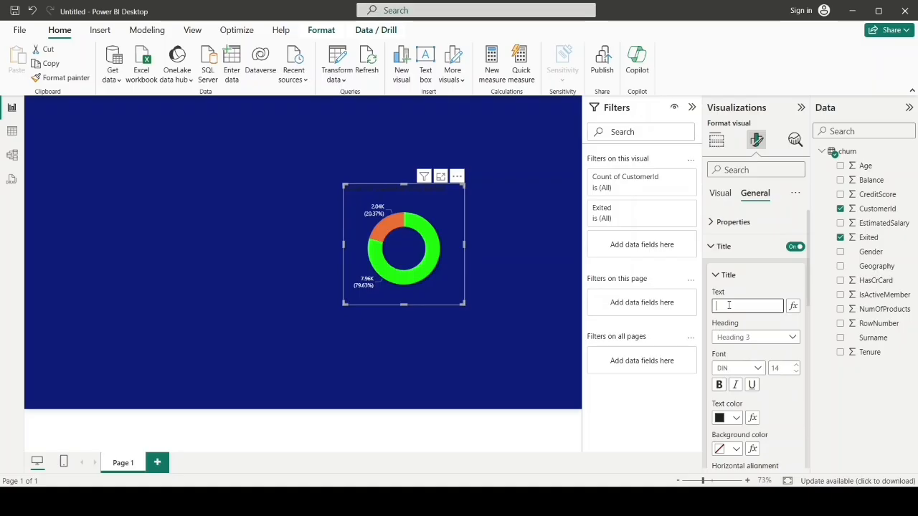
pyautogui.write('Customer Churn Distribution')
# Step: Color the donut chart's title text white (#FFFFFF) and center it horizontally
pyautogui.scroll(-2, 811, 303)
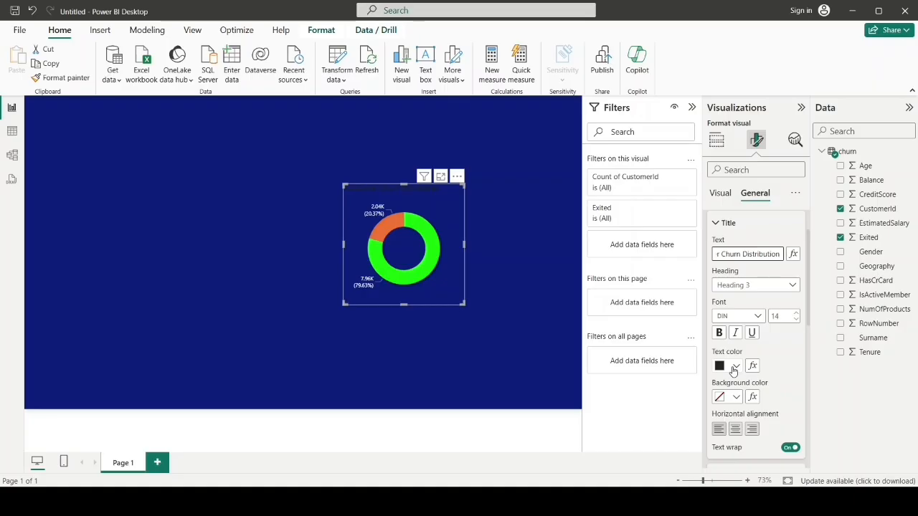
pyautogui.click(735, 367)
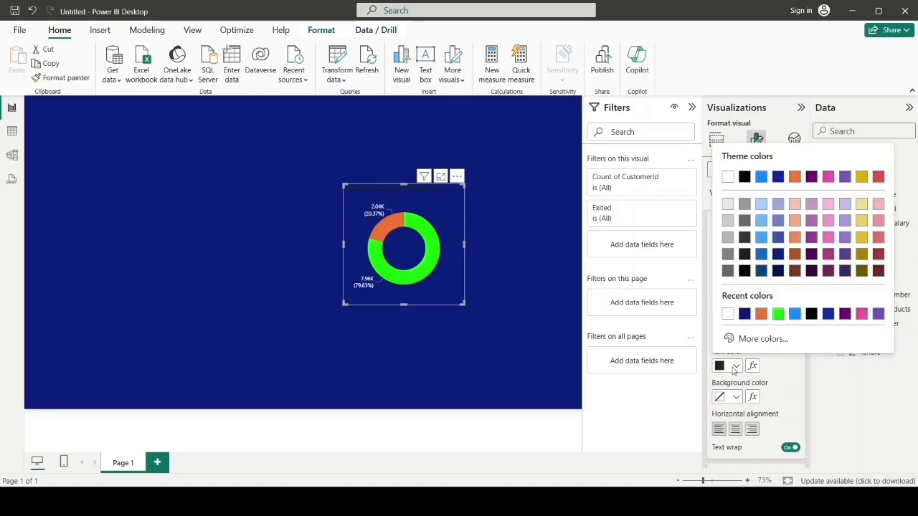
pyautogui.click(726, 314)
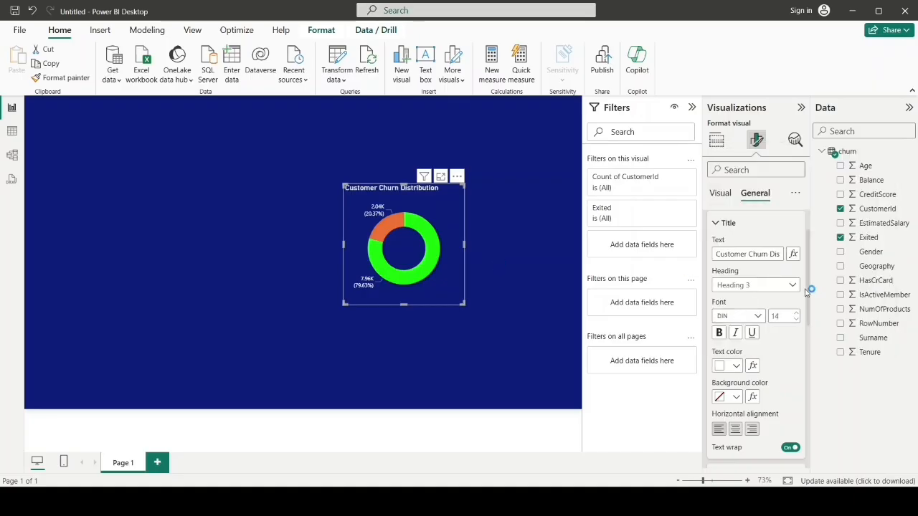
pyautogui.scroll(-1, 812, 304)
pyautogui.scroll(-1, 811, 304)
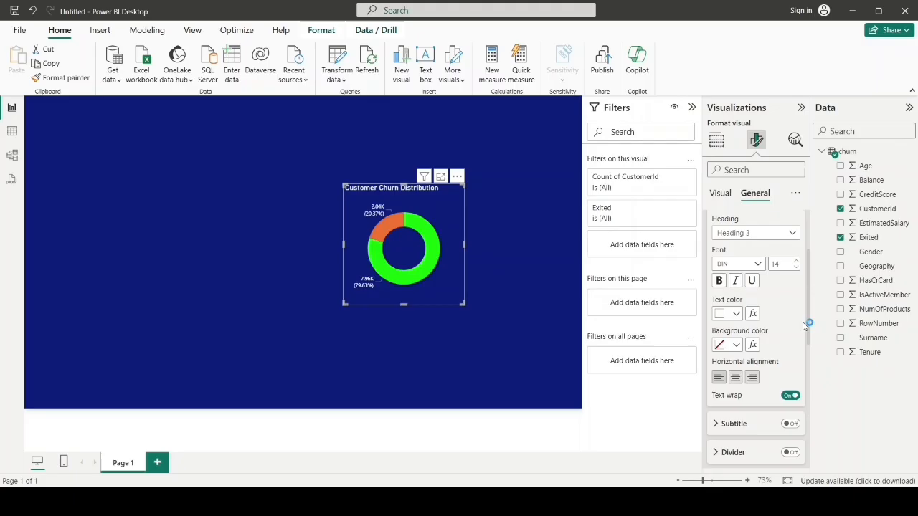
pyautogui.click(737, 376)
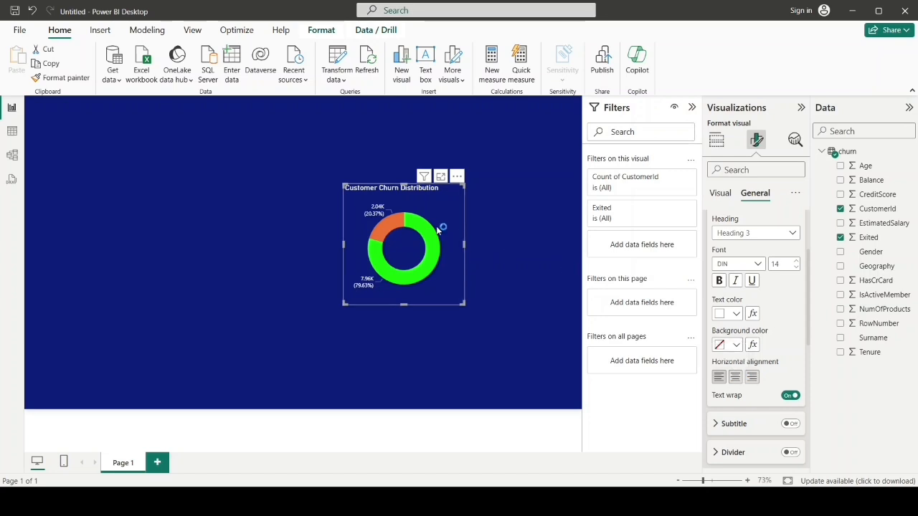
pyautogui.click(742, 381)
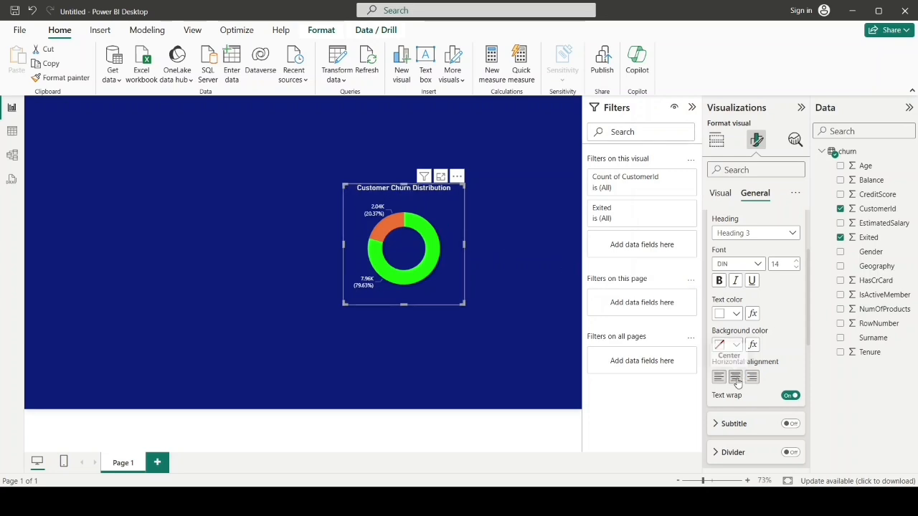
pyautogui.click(535, 301)
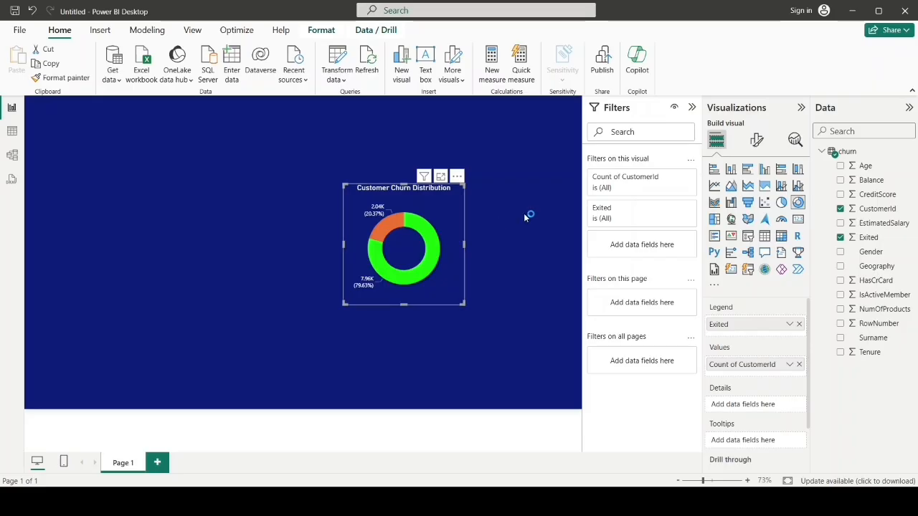
# Step: Turn on the donut chart's visual border and round its corners to 26 px
pyautogui.click(757, 141)
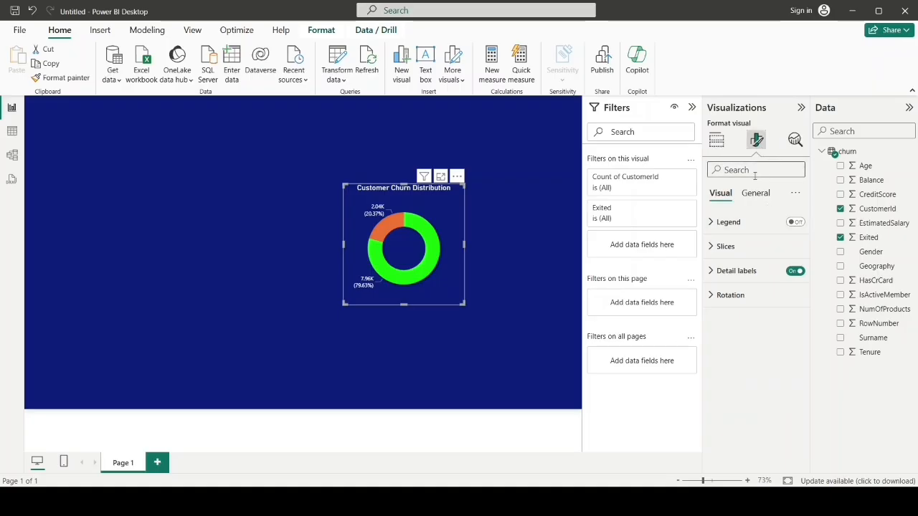
pyautogui.write('visu')
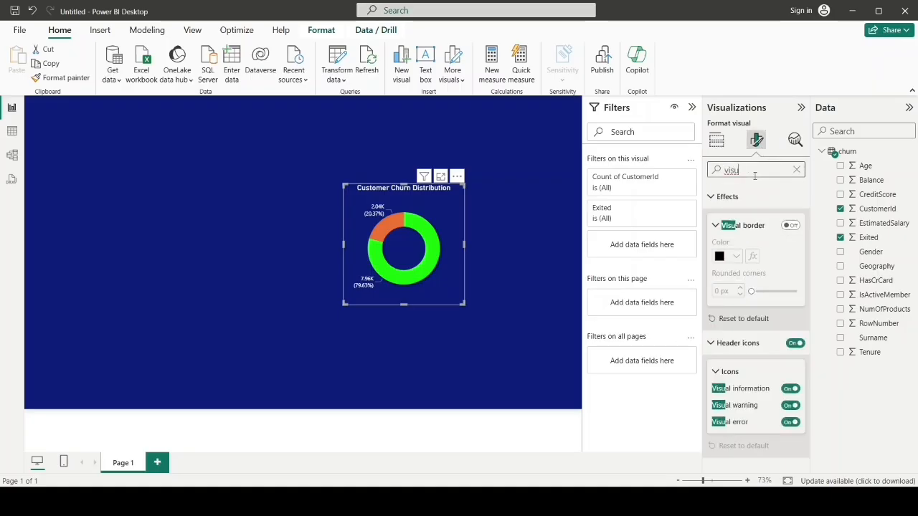
pyautogui.click(791, 227)
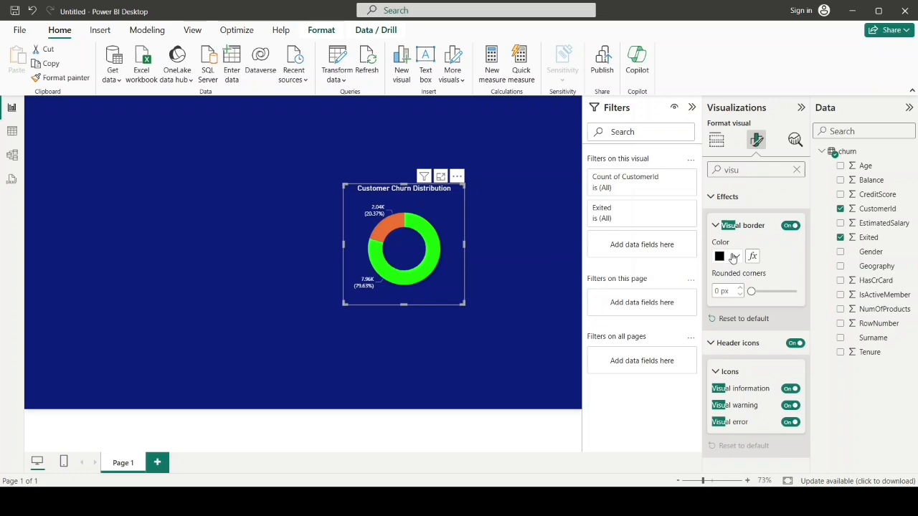
pyautogui.click(737, 256)
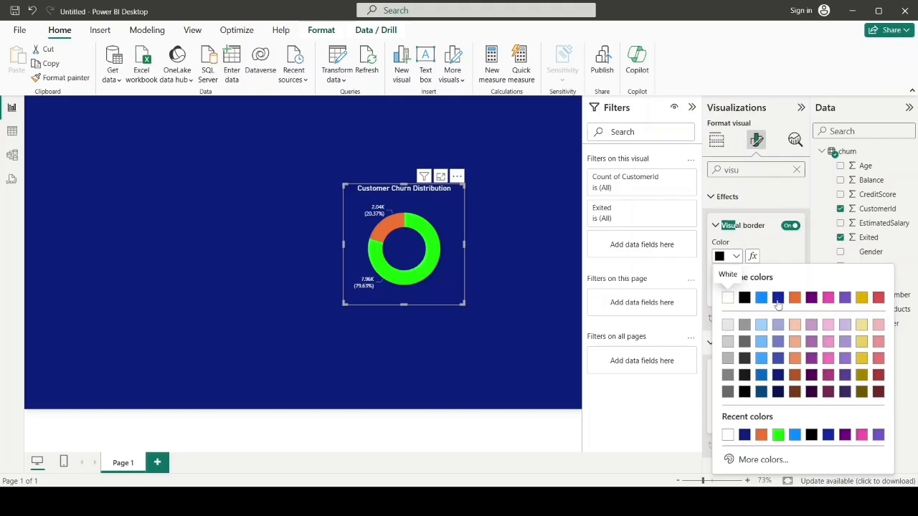
pyautogui.click(738, 257)
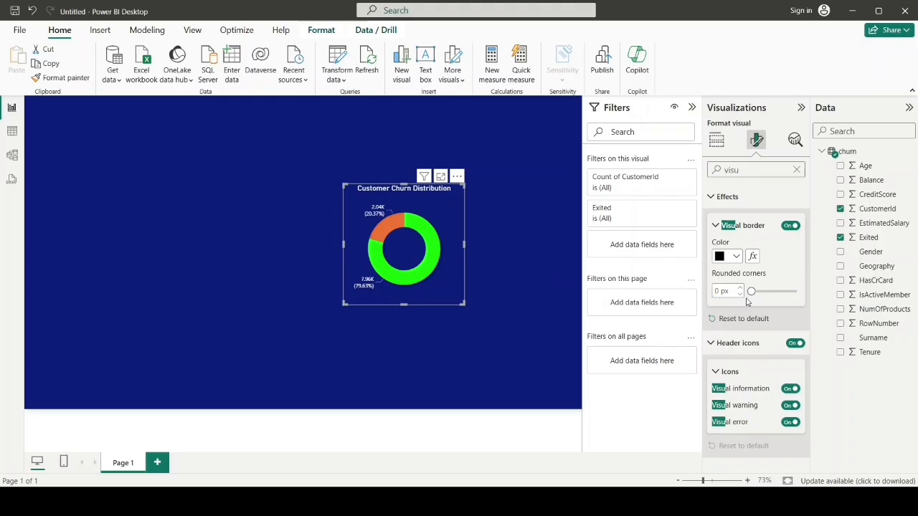
pyautogui.moveTo(750, 292); pyautogui.dragTo(792, 306)
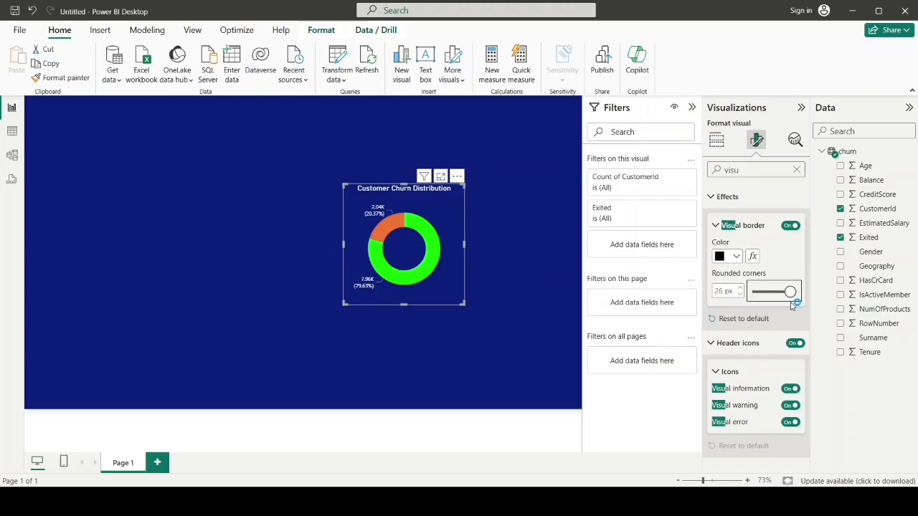
pyautogui.click(518, 232)
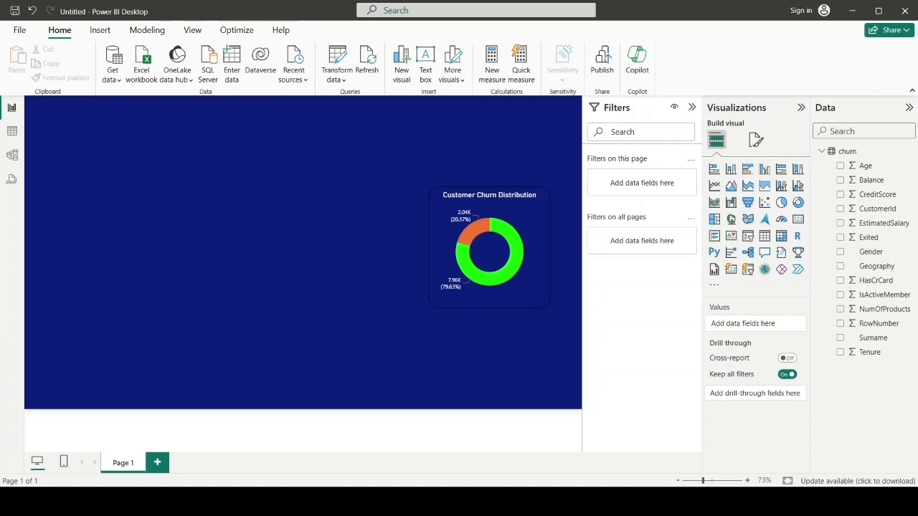
# Step: Add a clustered column chart below the donut chart with Geography on the X-axis, Count of CustomerId on the Y-axis and Exited as legend
pyautogui.click(764, 170)
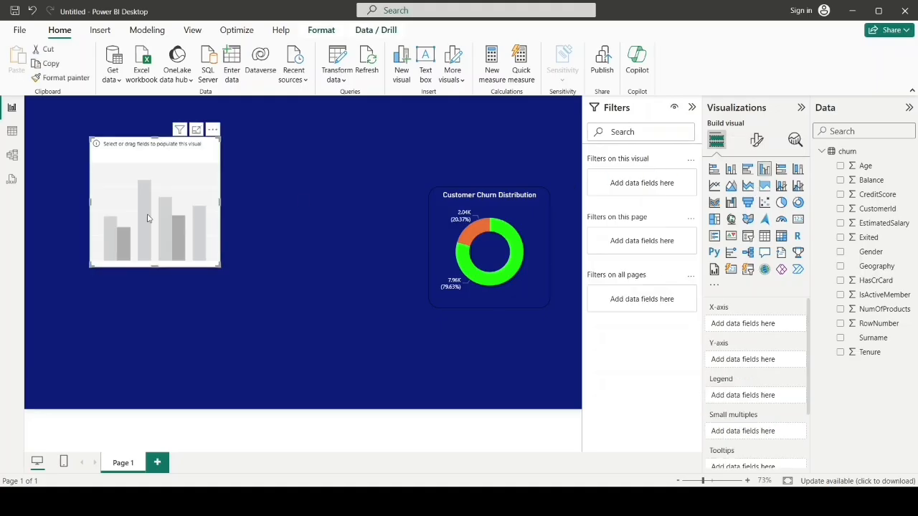
pyautogui.moveTo(169, 178); pyautogui.dragTo(516, 325)
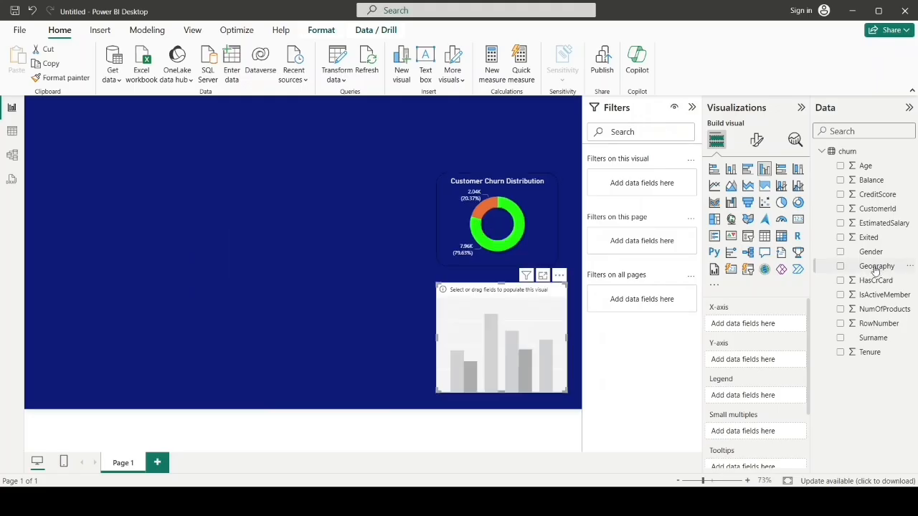
pyautogui.moveTo(875, 269); pyautogui.dragTo(749, 328)
pyautogui.moveTo(832, 310); pyautogui.dragTo(888, 256)
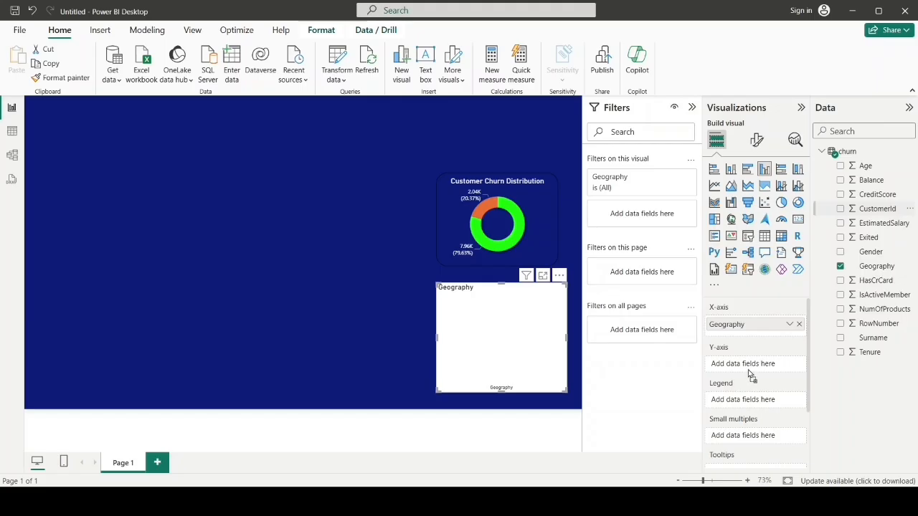
pyautogui.moveTo(751, 365); pyautogui.dragTo(752, 364)
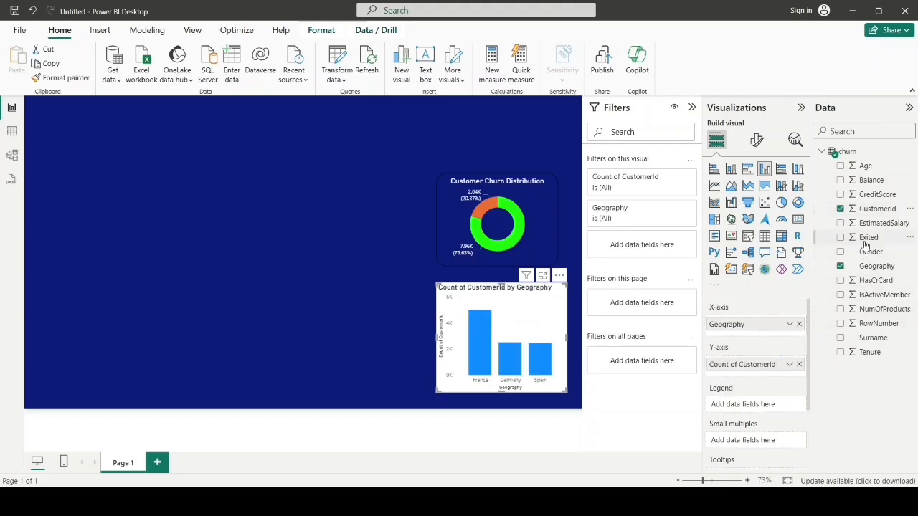
pyautogui.moveTo(864, 243); pyautogui.dragTo(765, 412)
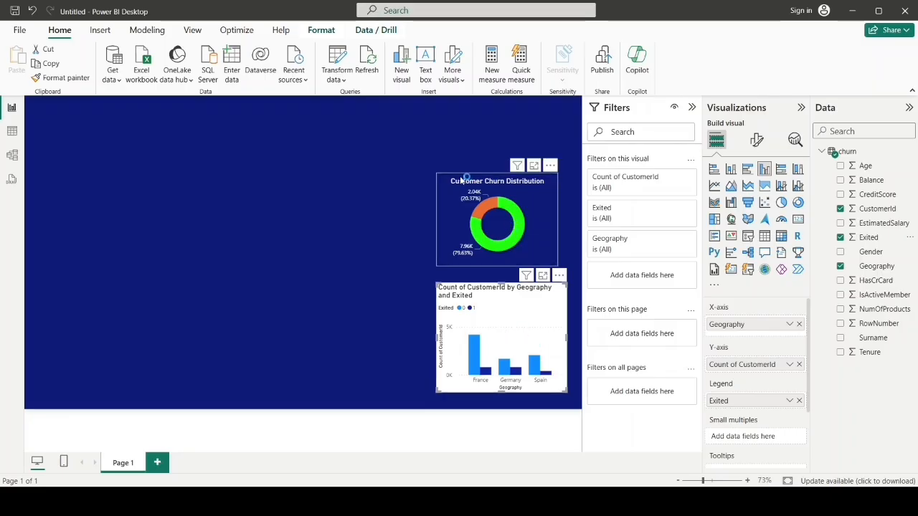
# Step: Copy the donut chart's formatting onto the clustered column chart with the format painter
pyautogui.click(541, 215)
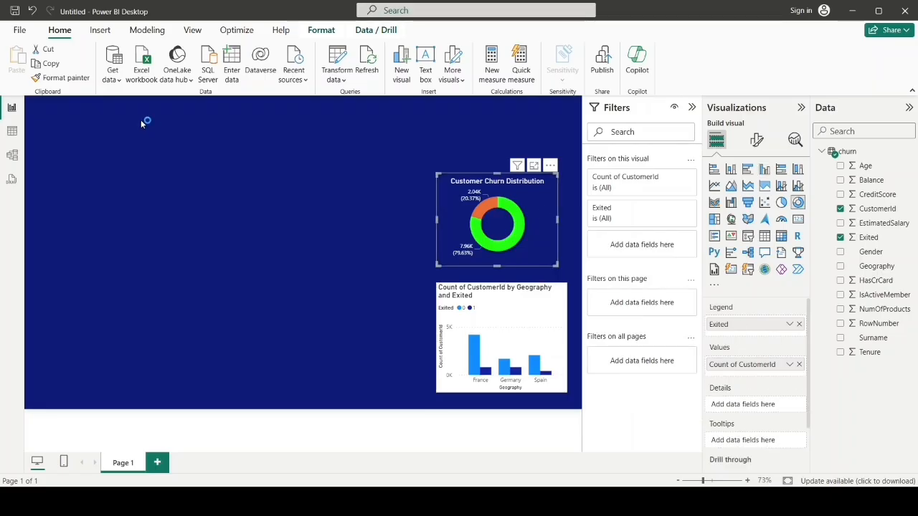
pyautogui.click(61, 79)
pyautogui.click(528, 314)
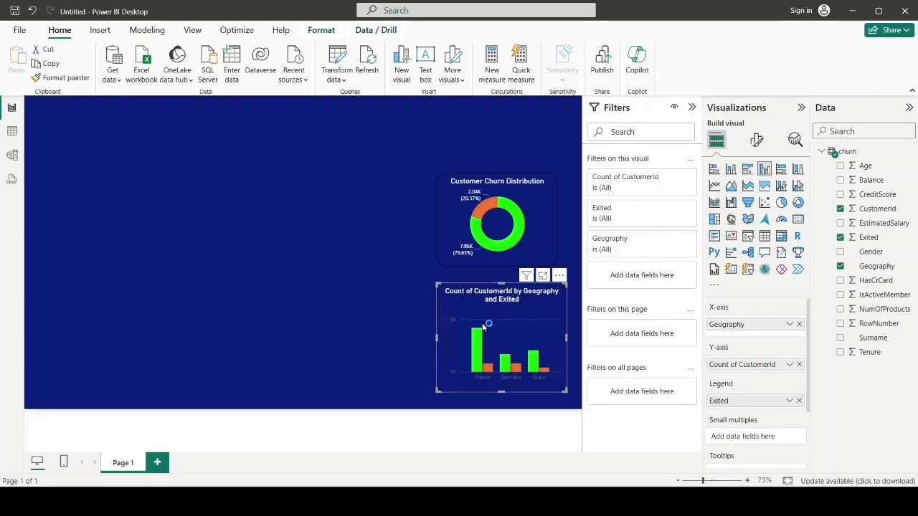
# Step: Replace the Geography column chart's title text with "Customer Churn by Geography"
pyautogui.click(756, 140)
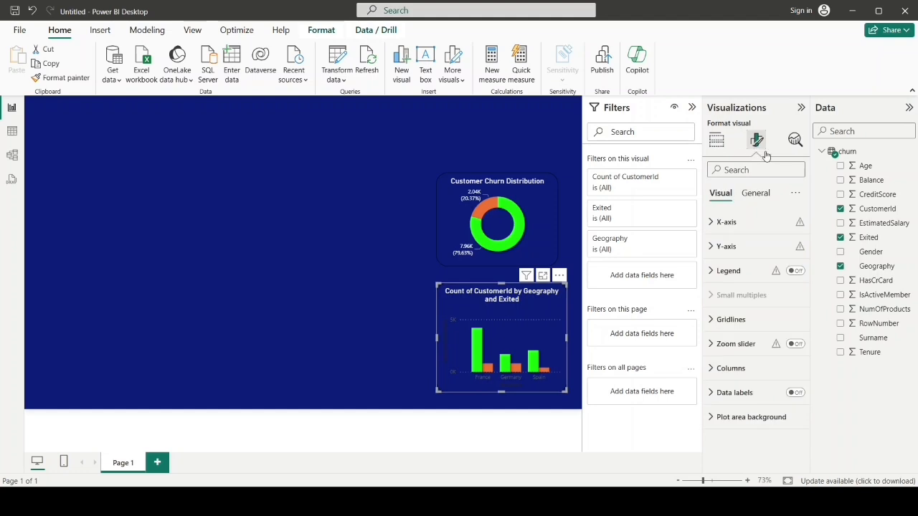
pyautogui.click(755, 193)
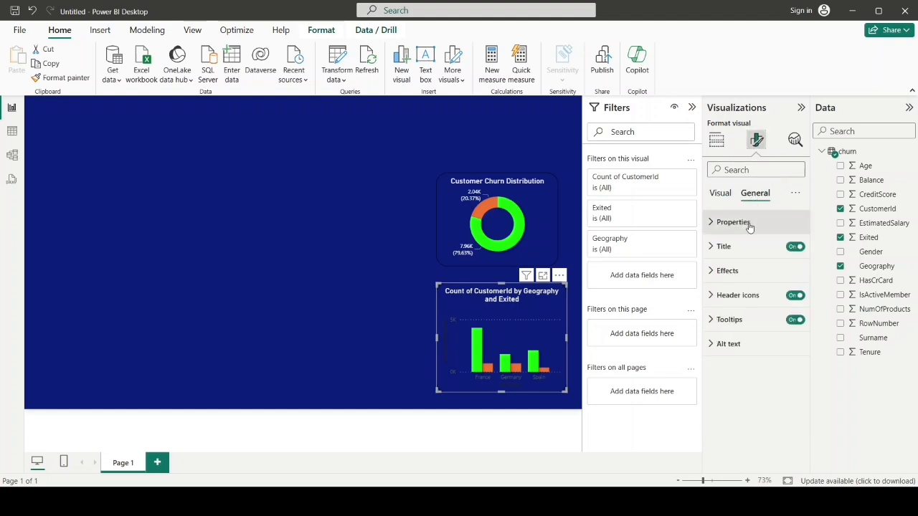
pyautogui.click(718, 251)
pyautogui.click(752, 306)
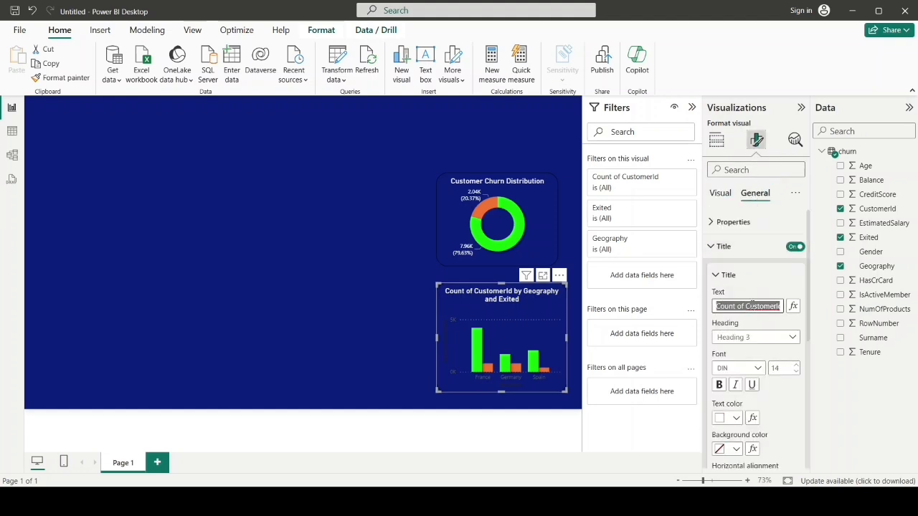
pyautogui.press('BackSpace')
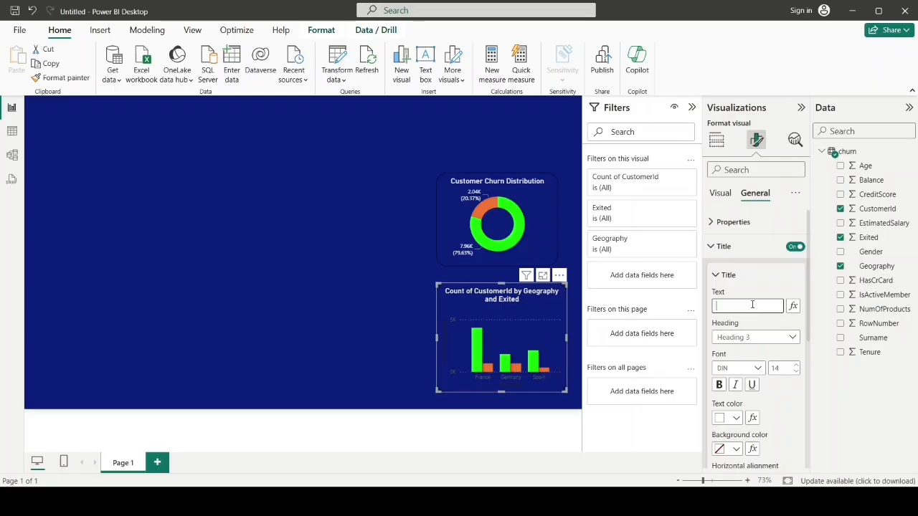
pyautogui.write('Customer Churn by Geography')
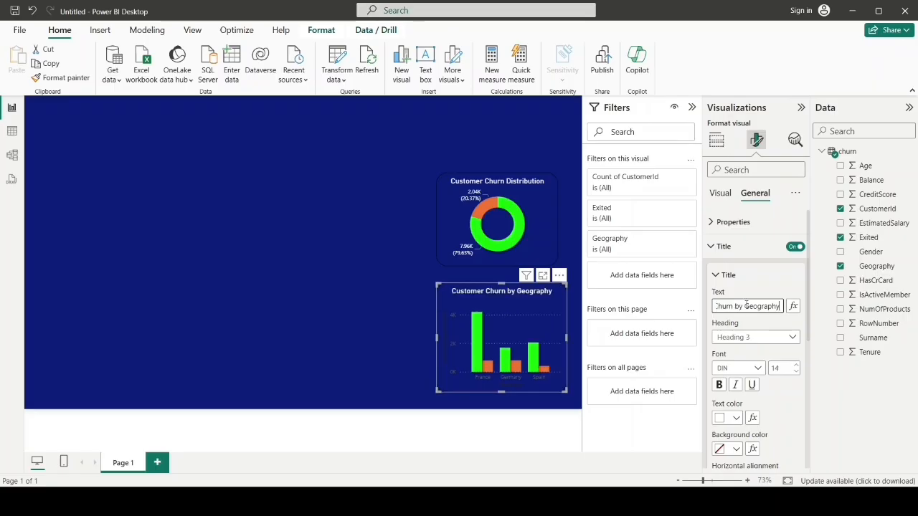
# Step: Color the Geography chart's X-axis values white and turn off the X-axis title
pyautogui.click(720, 198)
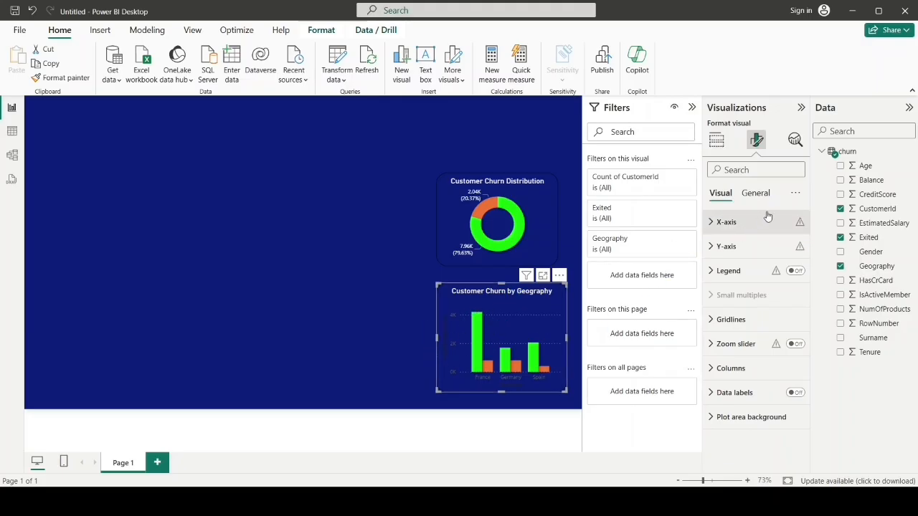
pyautogui.click(711, 223)
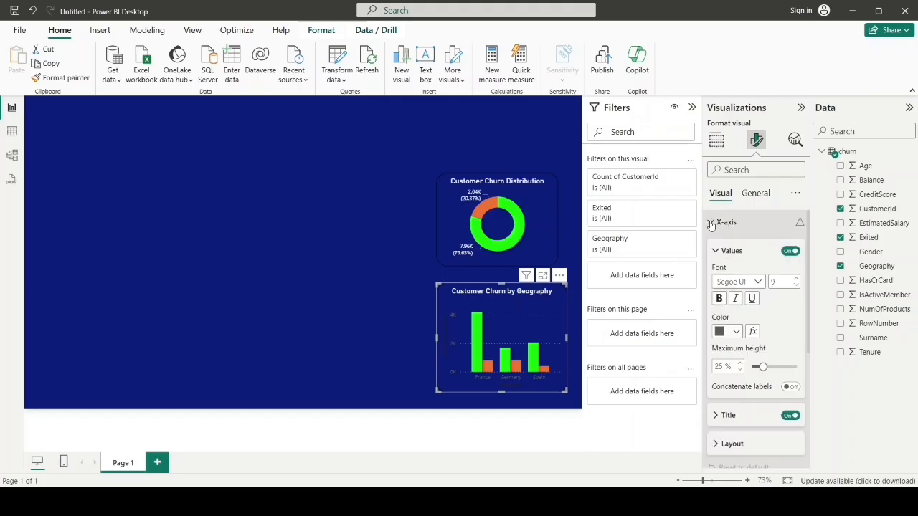
pyautogui.click(736, 332)
pyautogui.click(747, 280)
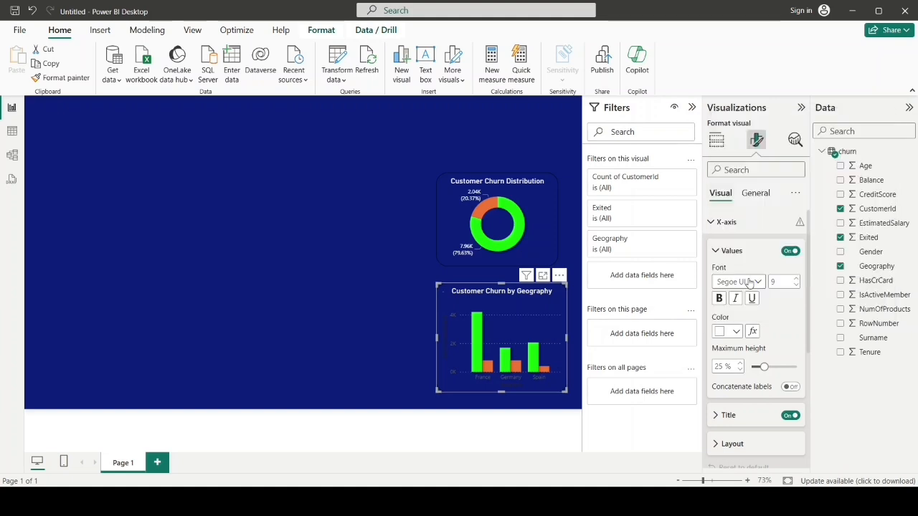
pyautogui.scroll(-1, 749, 282)
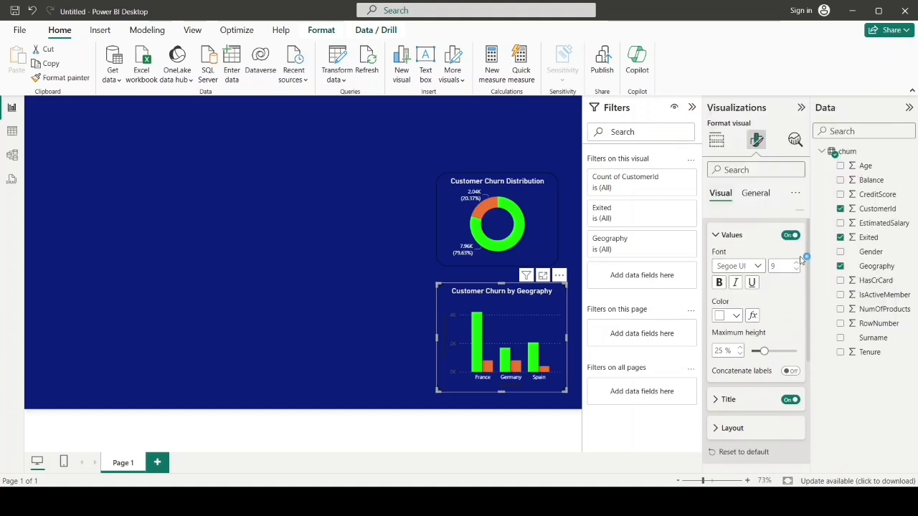
pyautogui.scroll(-2, 803, 260)
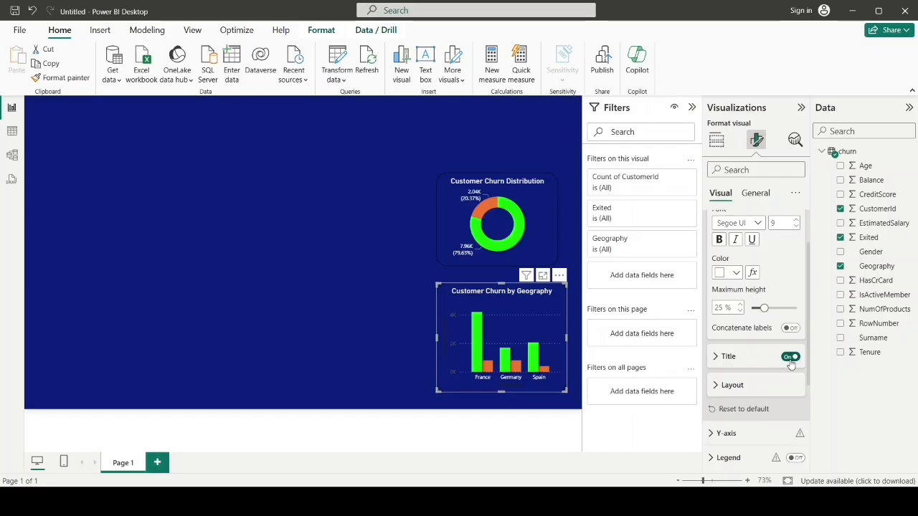
pyautogui.click(790, 358)
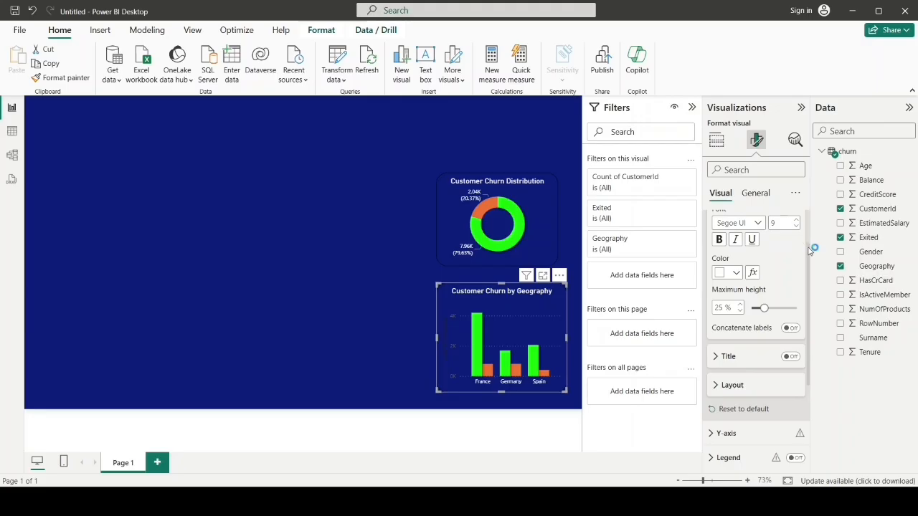
# Step: Color the Geography chart's Y-axis values white and turn off the Y-axis title
pyautogui.scroll(-3, 810, 261)
pyautogui.scroll(-3, 811, 261)
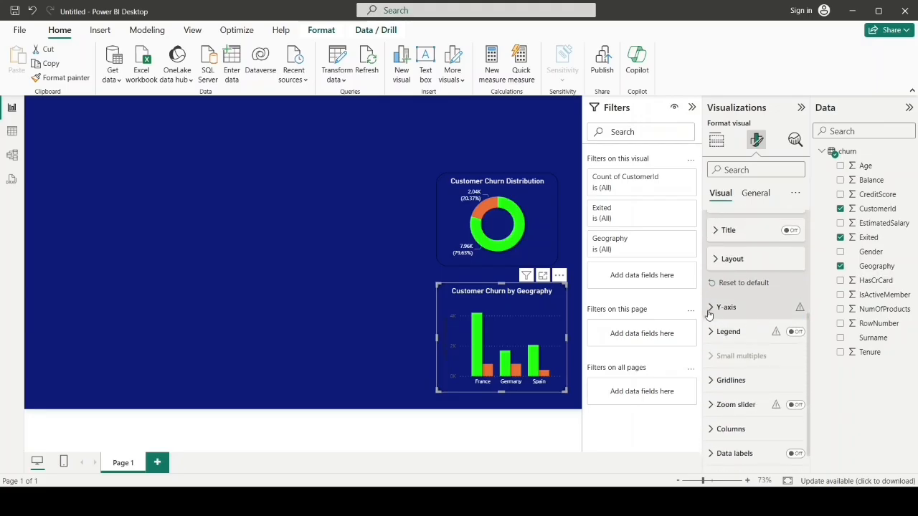
pyautogui.click(710, 308)
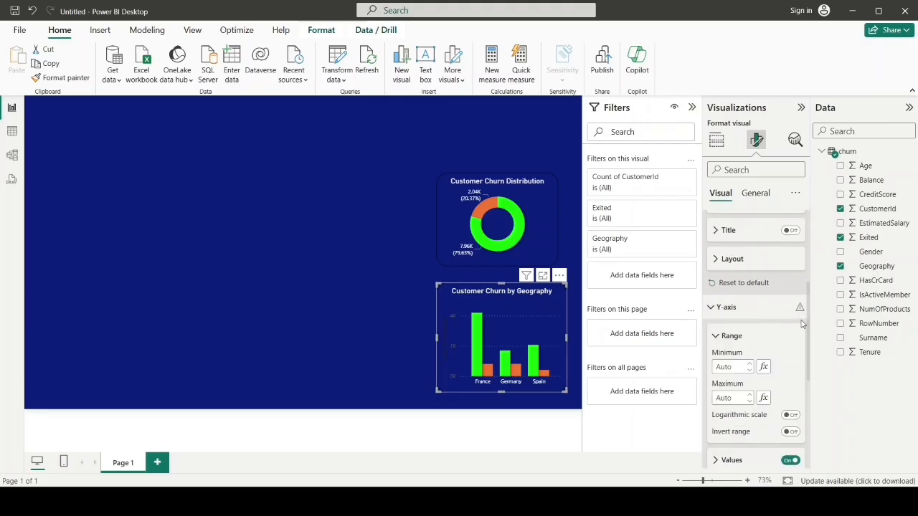
pyautogui.scroll(-3, 815, 371)
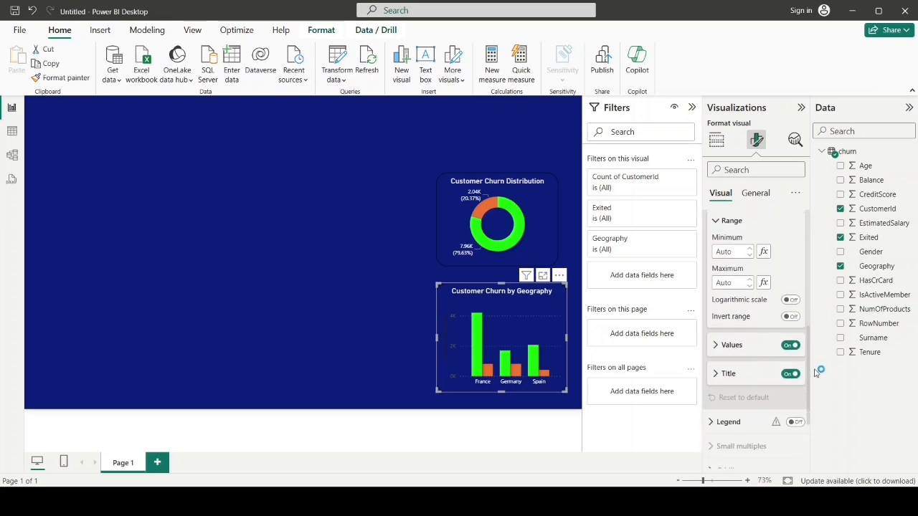
pyautogui.click(719, 349)
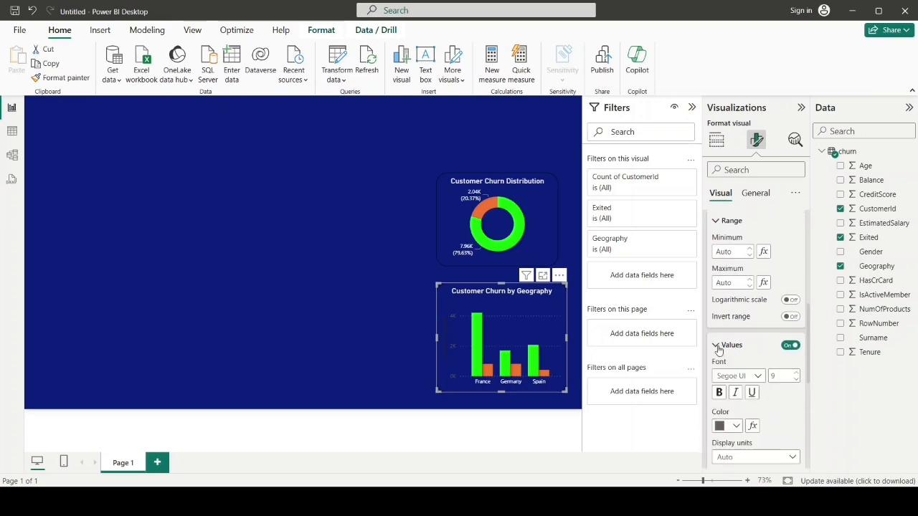
pyautogui.click(736, 427)
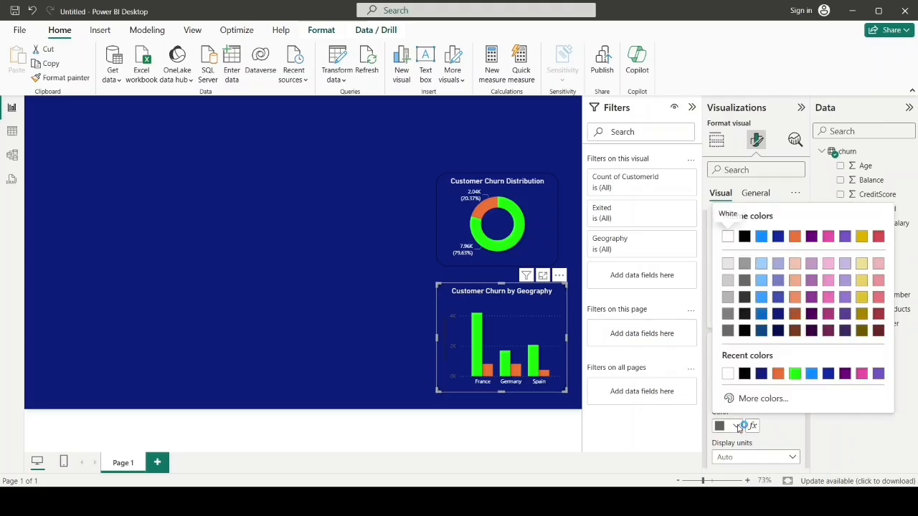
pyautogui.click(727, 374)
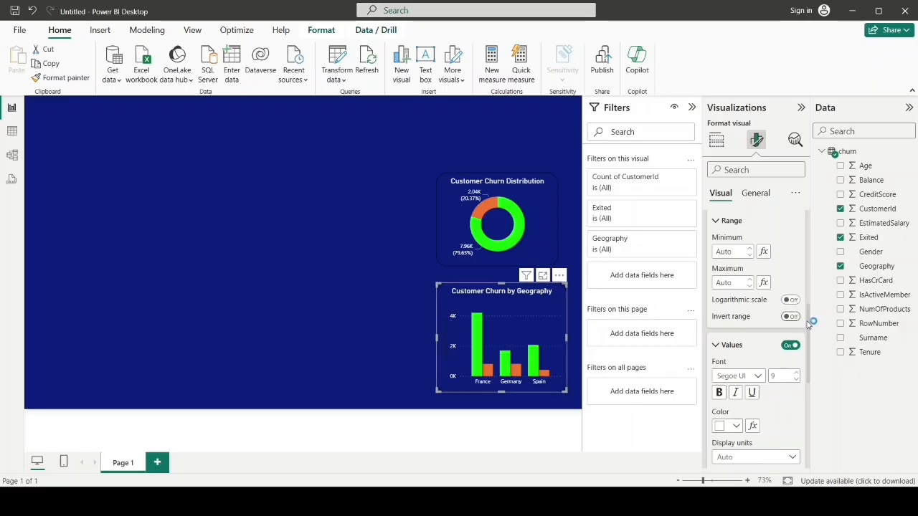
pyautogui.moveTo(809, 322); pyautogui.dragTo(816, 352)
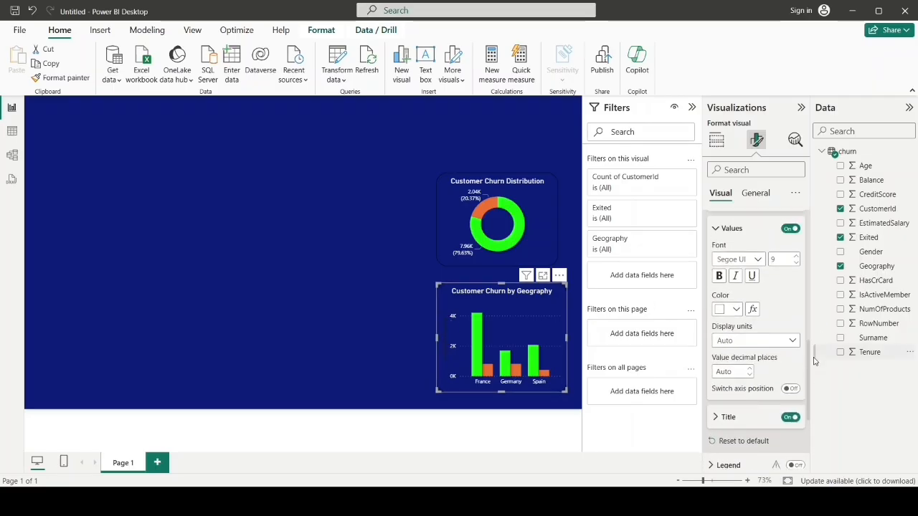
pyautogui.click(792, 419)
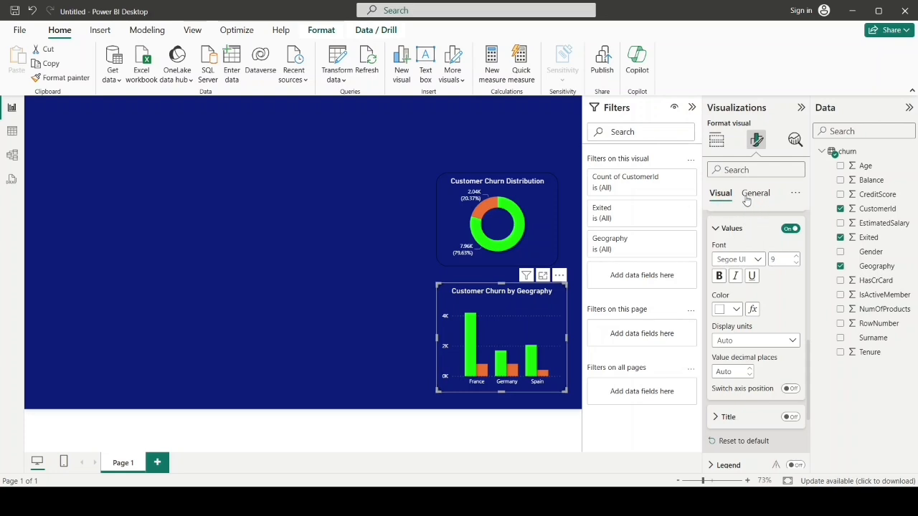
# Step: Turn off the horizontal gridlines of the Geography column chart
pyautogui.click(717, 228)
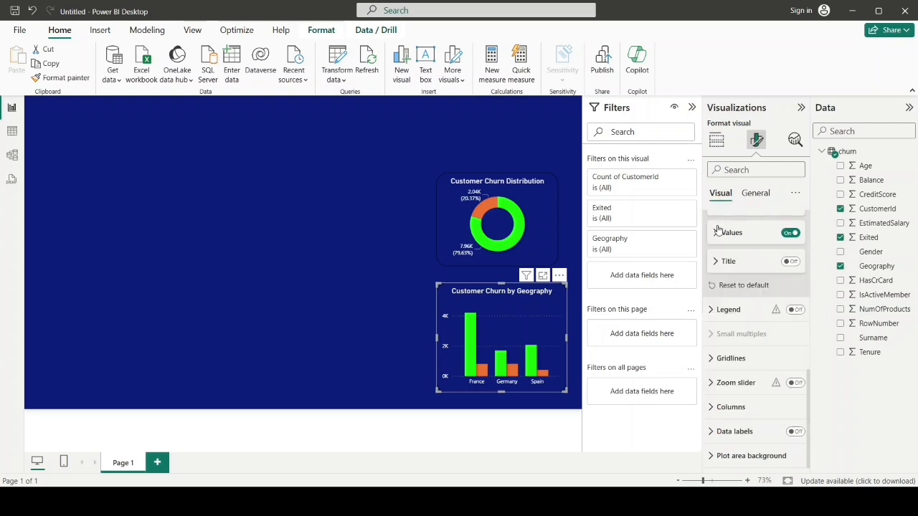
pyautogui.click(712, 359)
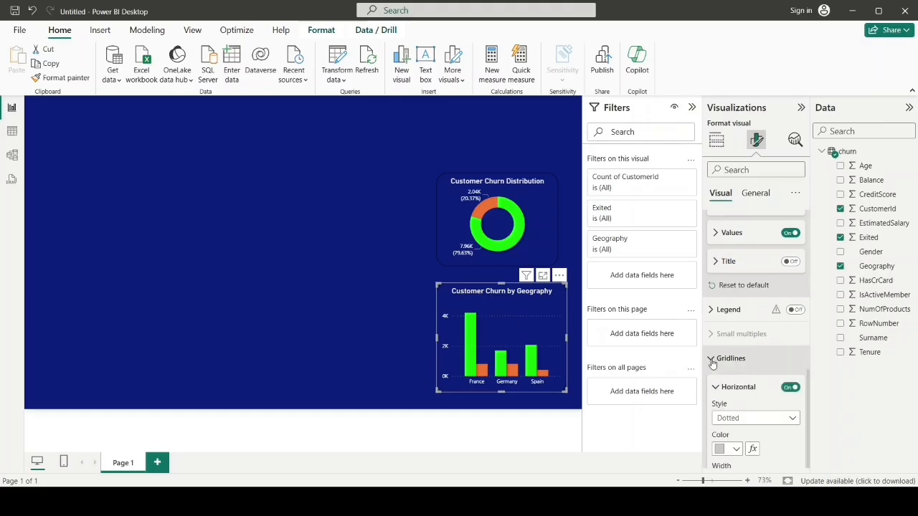
pyautogui.click(791, 387)
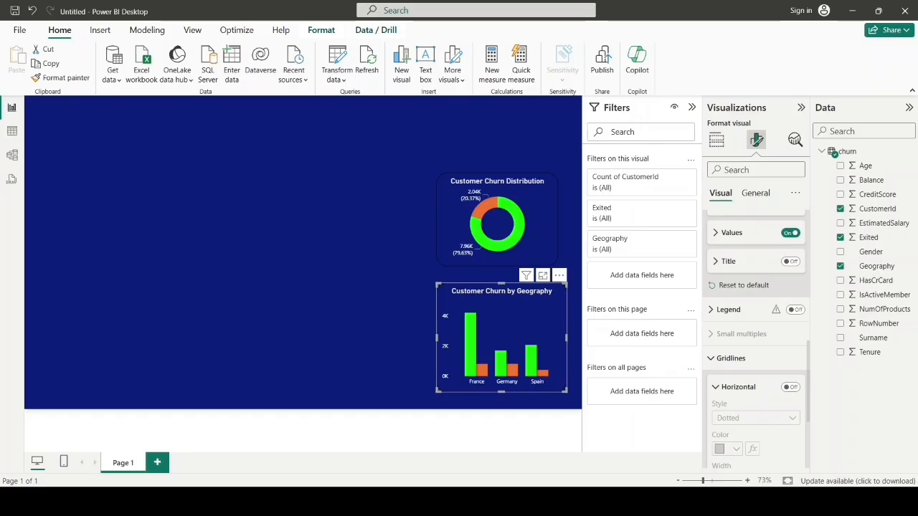
# Step: Add a clustered column chart beside the donut chart with Gender on the X-axis, Count of CustomerId on the Y-axis and Exited as legend
pyautogui.click(346, 215)
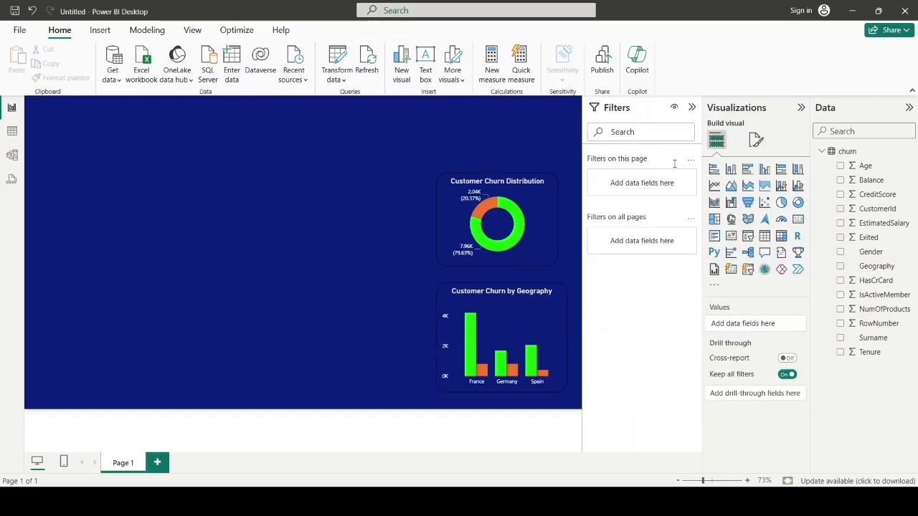
pyautogui.click(765, 169)
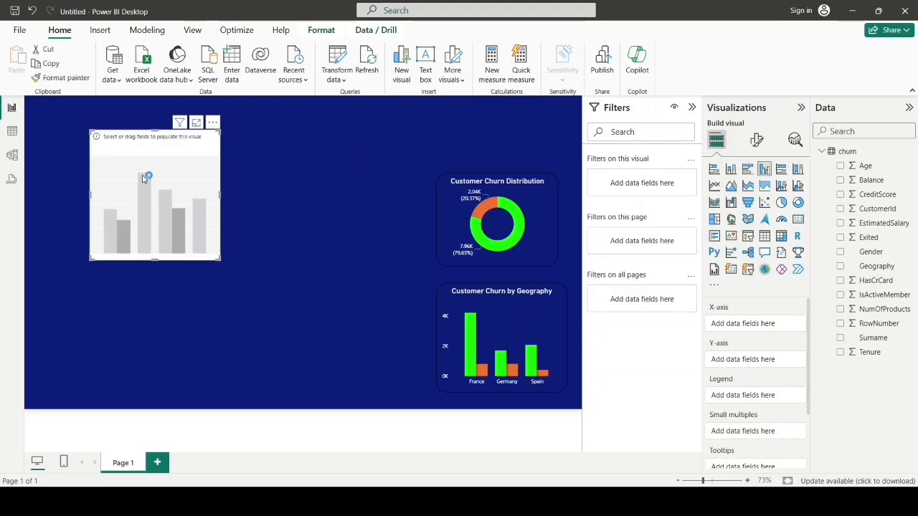
pyautogui.moveTo(144, 178); pyautogui.dragTo(333, 201)
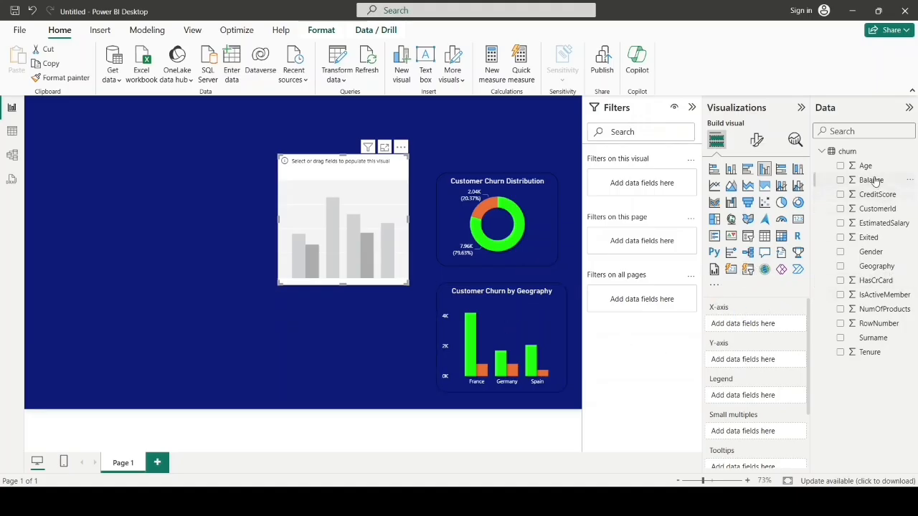
pyautogui.moveTo(872, 252); pyautogui.dragTo(748, 325)
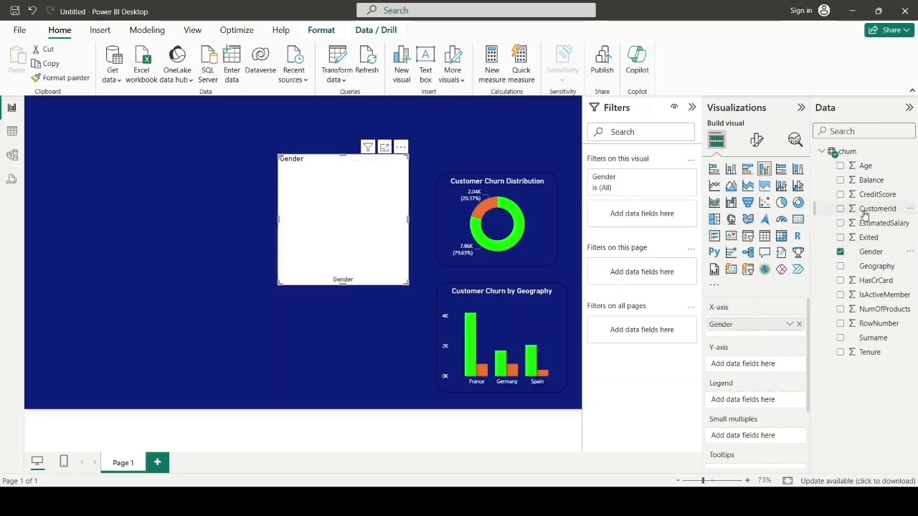
pyautogui.moveTo(877, 211); pyautogui.dragTo(754, 367)
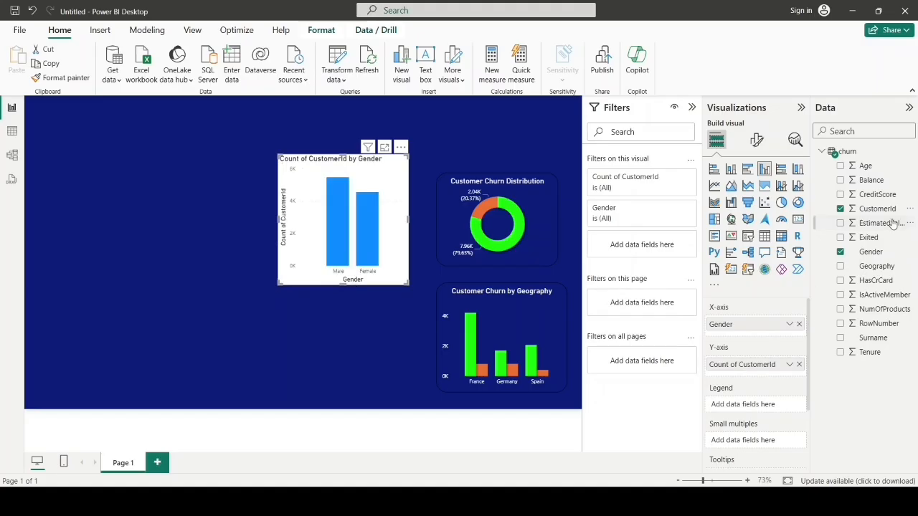
pyautogui.moveTo(869, 244); pyautogui.dragTo(756, 411)
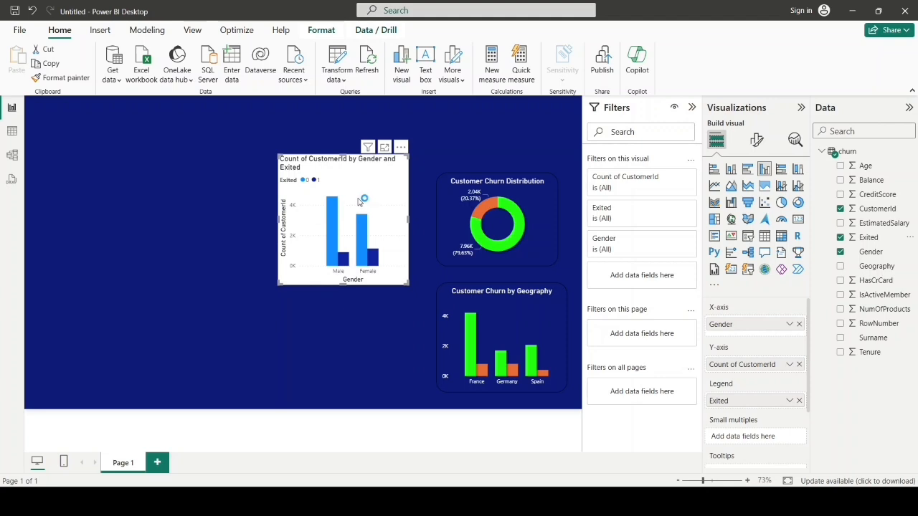
# Step: Copy the Geography column chart's formatting onto the Gender column chart with the format painter
pyautogui.click(488, 324)
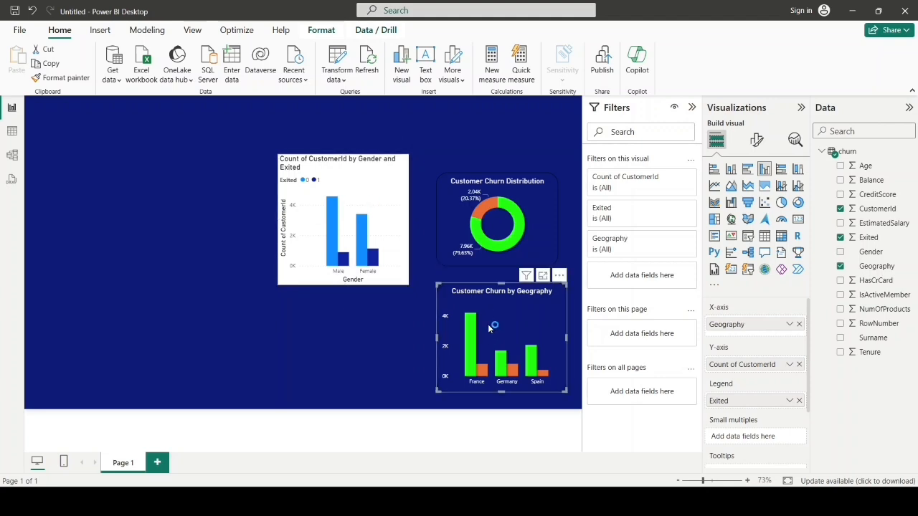
pyautogui.click(63, 79)
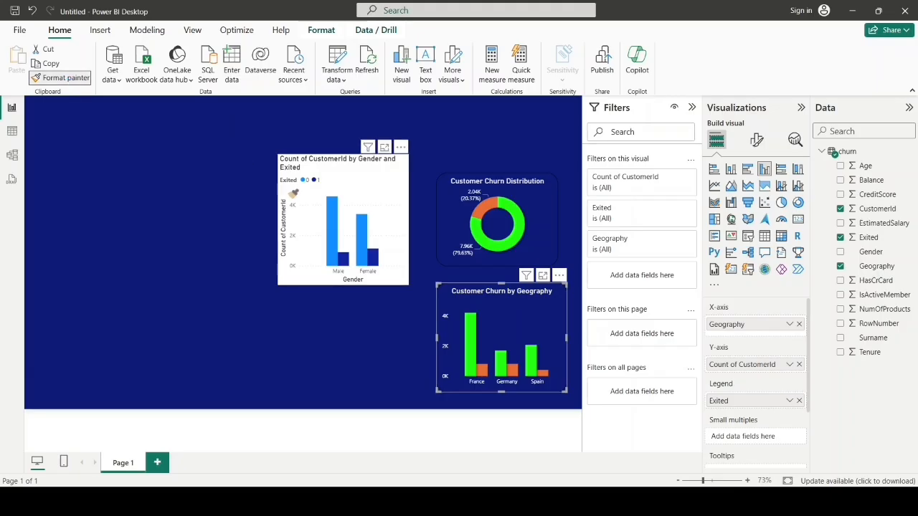
pyautogui.click(335, 188)
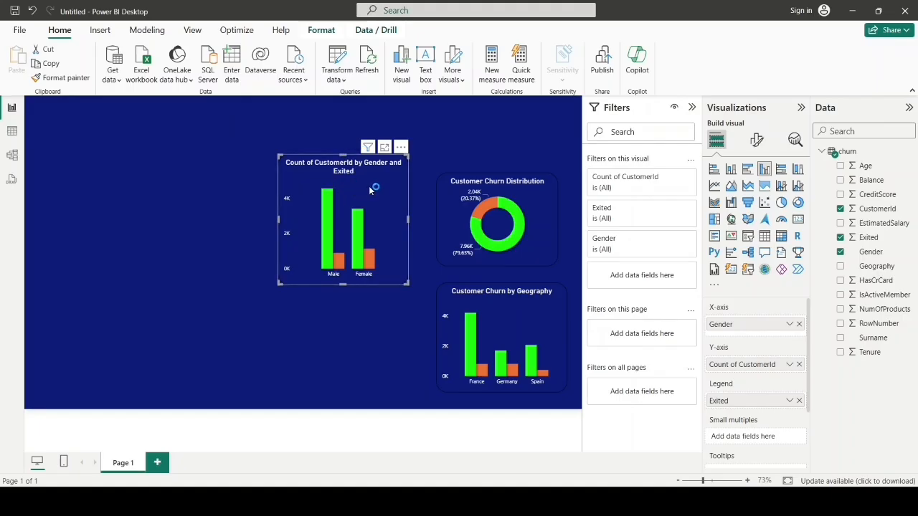
# Step: Replace the Gender column chart's title text with "Customer Churn by Gender"
pyautogui.click(756, 141)
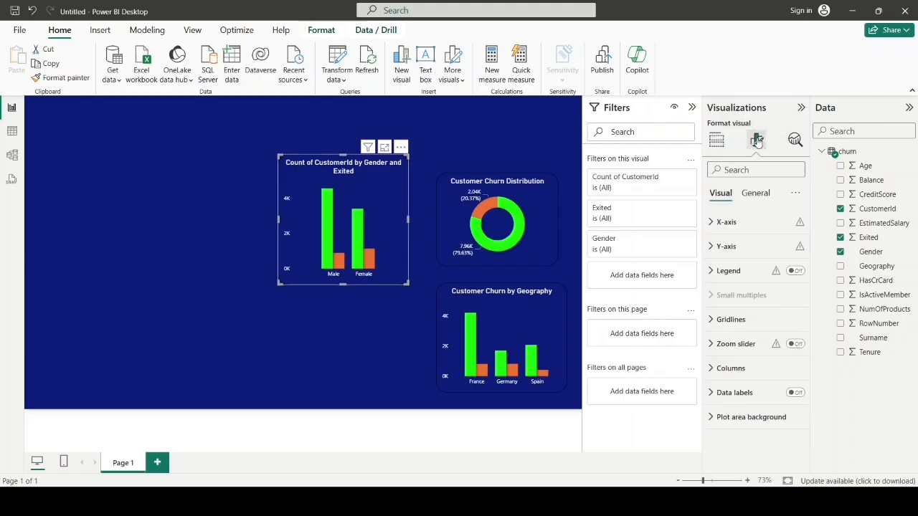
pyautogui.click(755, 193)
pyautogui.click(721, 245)
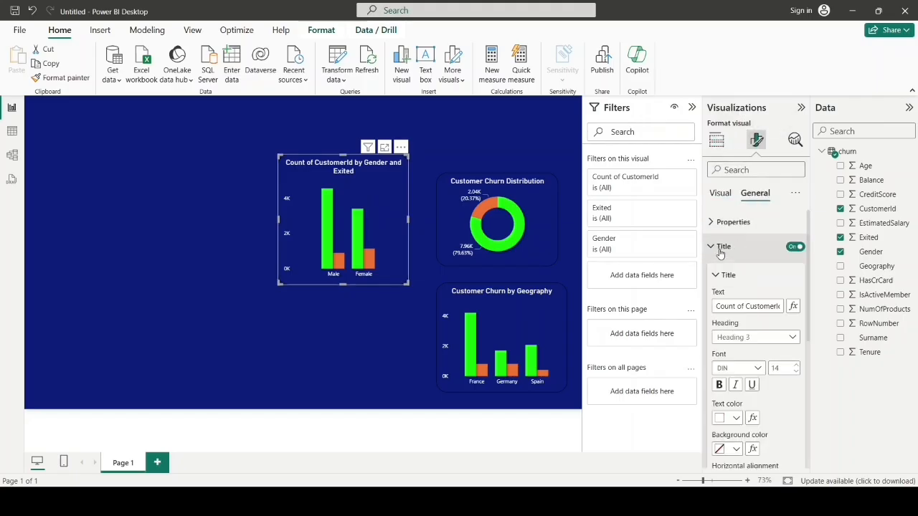
pyautogui.click(732, 306)
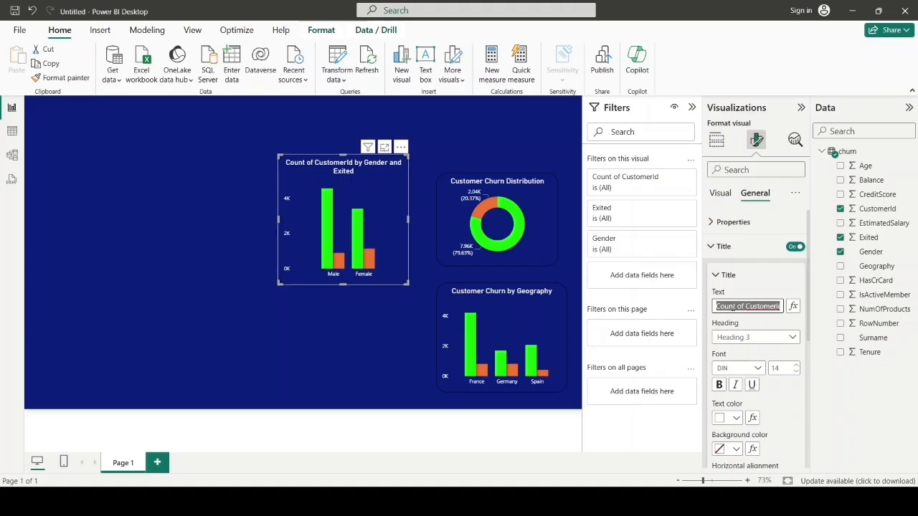
pyautogui.press('BackSpace')
pyautogui.write('Customer Churn by Gender')
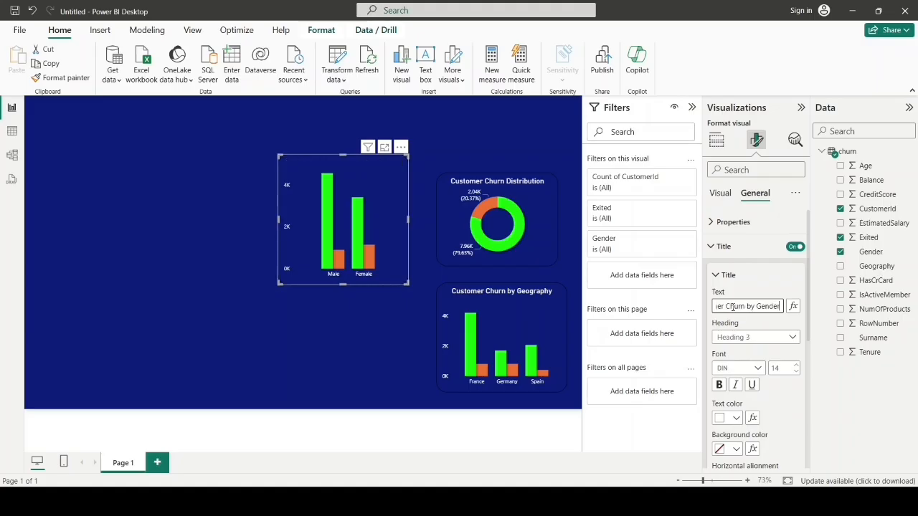
# Step: Add an empty clustered column chart to the free area of the page
pyautogui.click(328, 329)
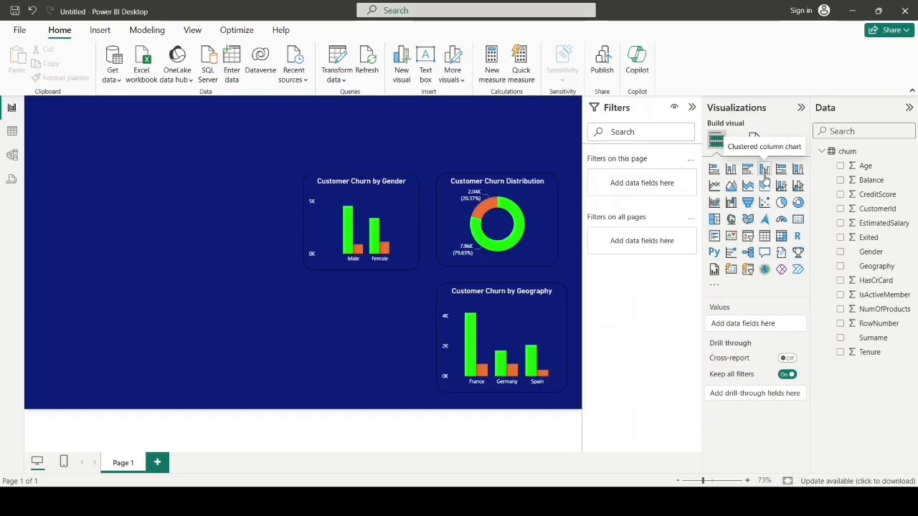
pyautogui.click(765, 169)
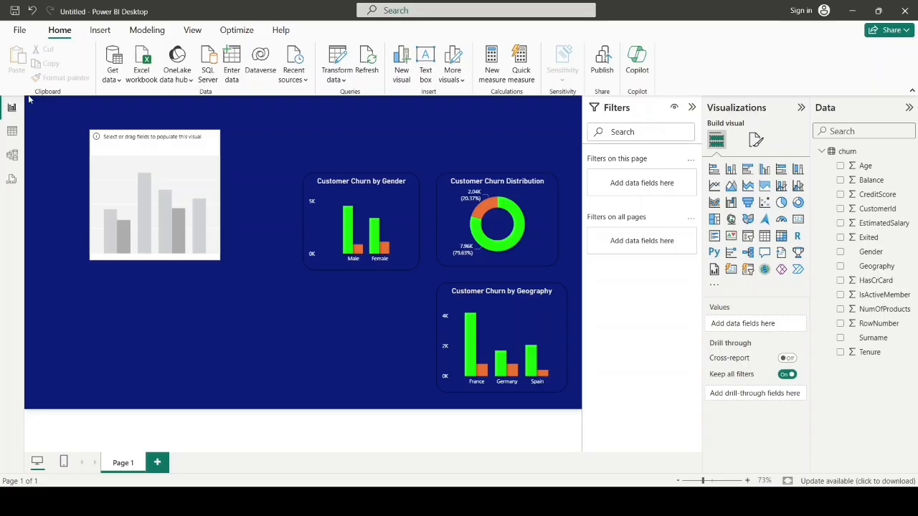
# Step: Create an Age Group calculated column in the churn table using SWITCH on Age, with groups 18-25, 26-35, 36-45, 46-60 and 60+
pyautogui.click(11, 133)
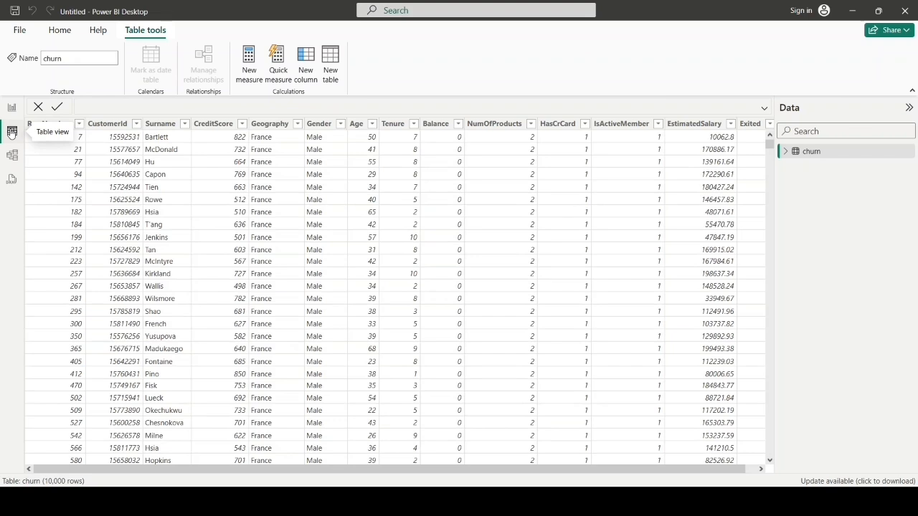
pyautogui.click(307, 80)
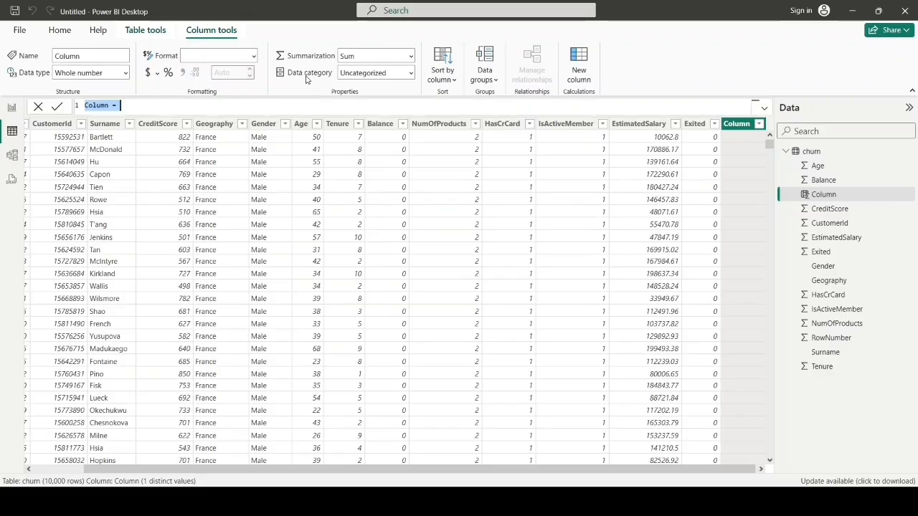
pyautogui.click(133, 107)
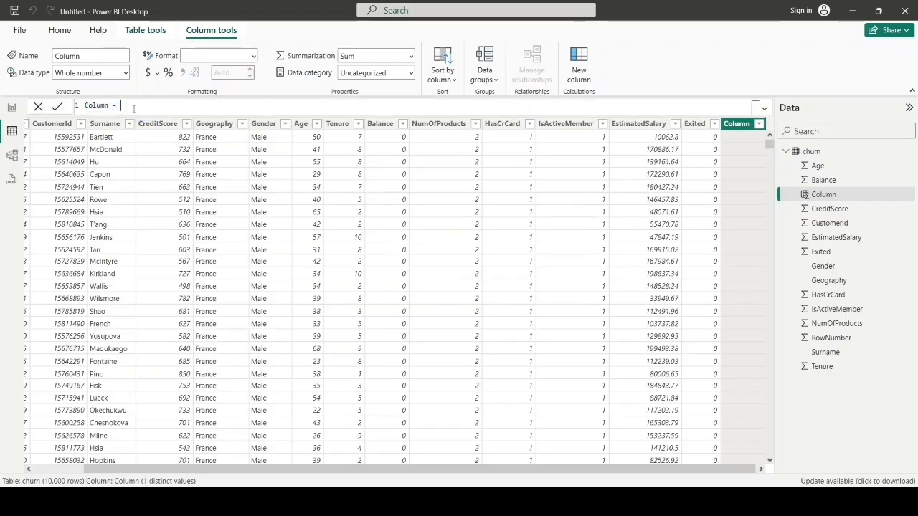
pyautogui.hotkey('ctrl', 'a')
pyautogui.press('BackSpace')
pyautogui.write('Age Group = SWITCH(     TRUE(),     churn[Age] <= 25, "18-25",     churn[Age] <= 35, "26-35",     churn[Age] <= 45, "36-45",     churn[Age] <= 60, "46-60",     "60+" )')
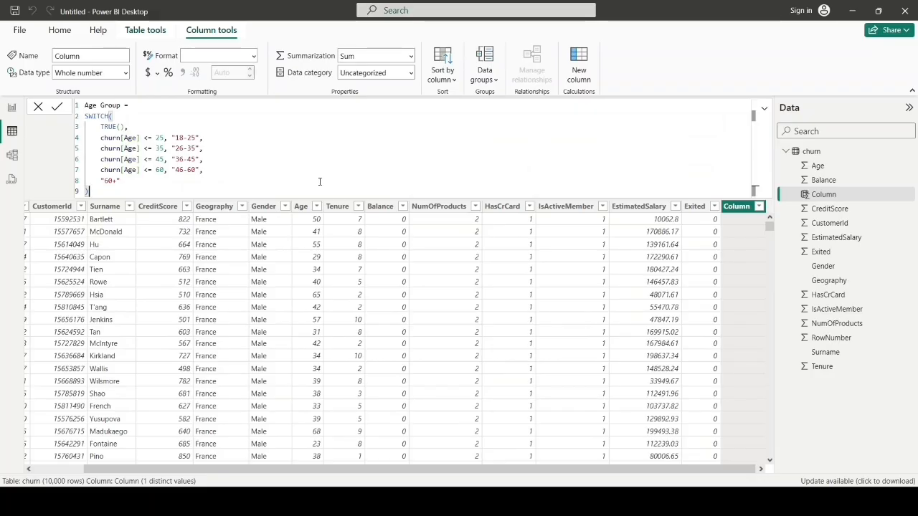
pyautogui.press('Return')
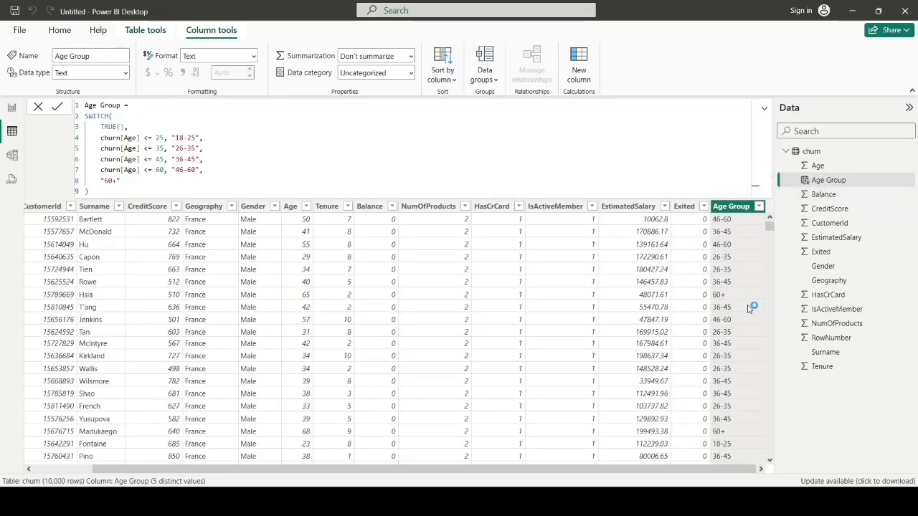
pyautogui.click(825, 185)
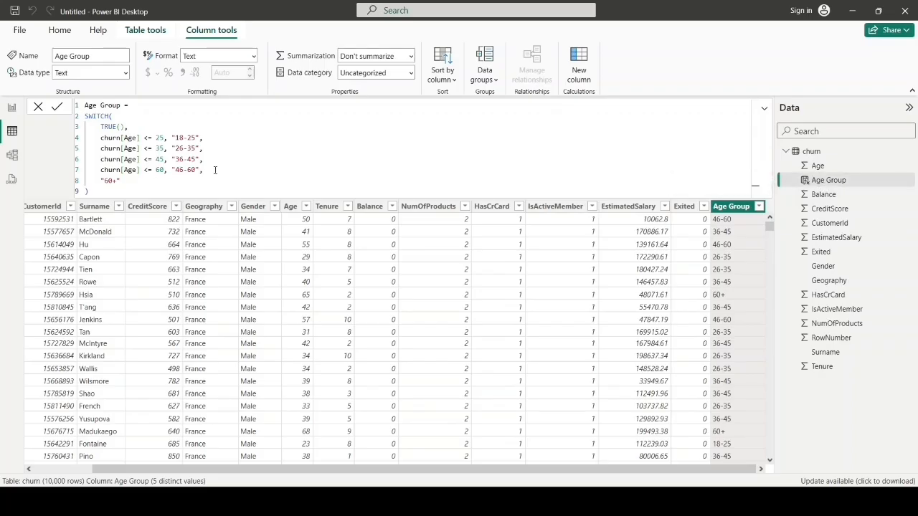
# Step: Fill the empty column chart with Age Group on the X-axis, Count of CustomerId on the Y-axis and Exited as legend
pyautogui.click(12, 109)
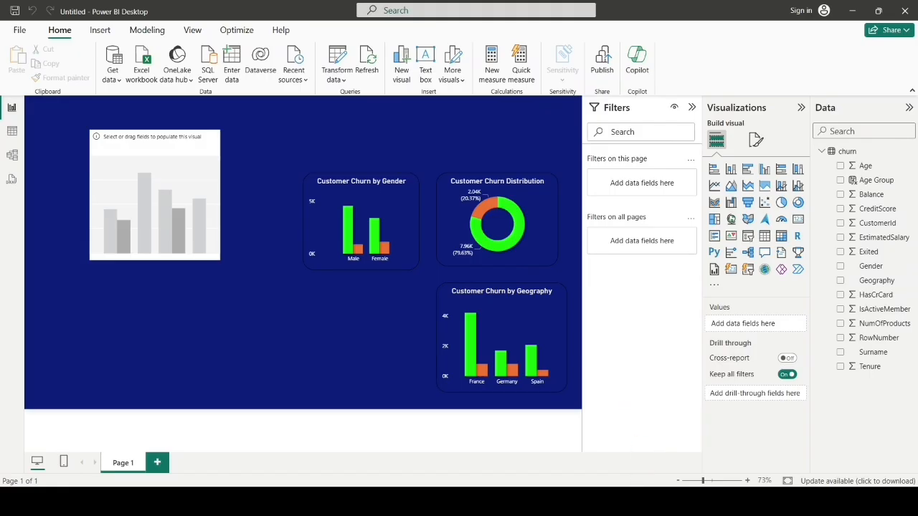
pyautogui.click(215, 206)
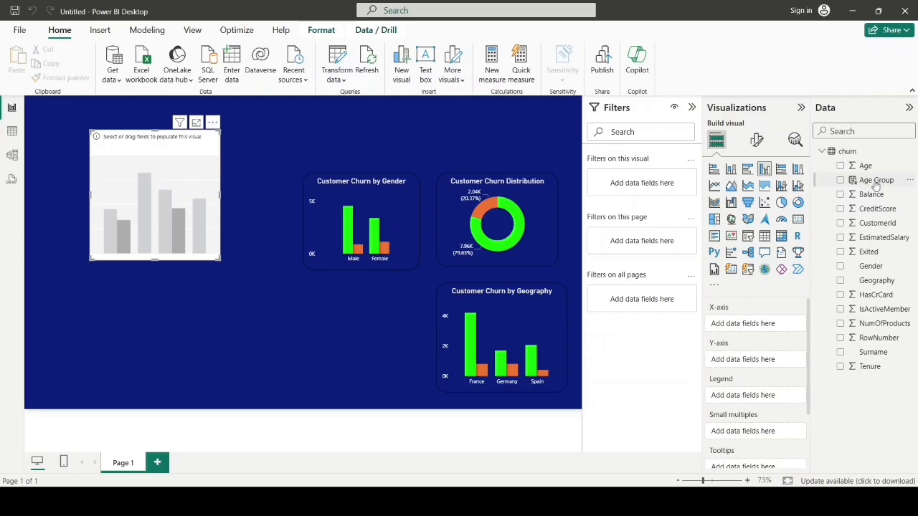
pyautogui.moveTo(876, 183); pyautogui.dragTo(763, 324)
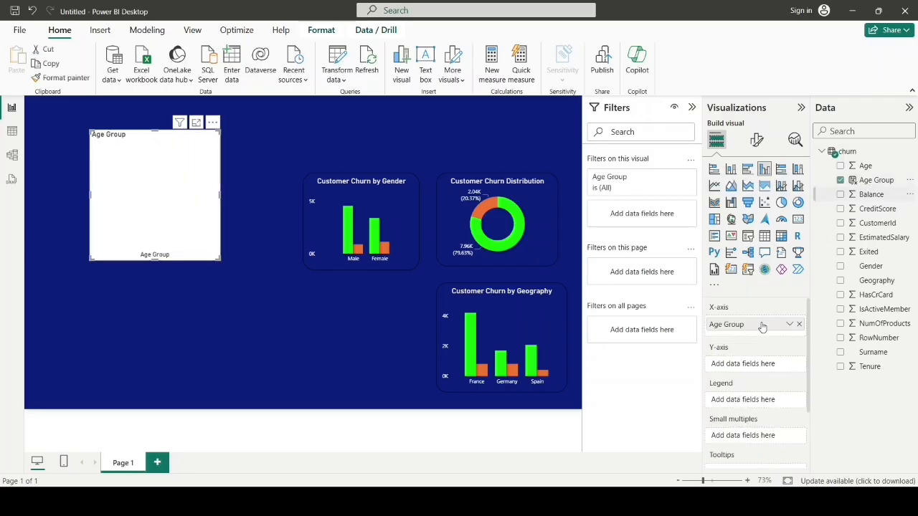
pyautogui.moveTo(883, 223)
pyautogui.mouseDown()
pyautogui.moveTo(756, 378)
pyautogui.moveTo(776, 366)
pyautogui.mouseUp()
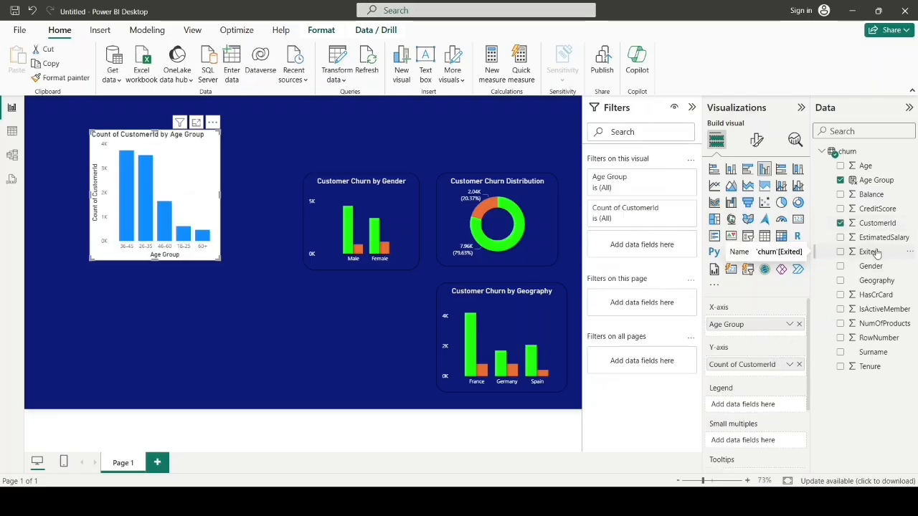
pyautogui.moveTo(876, 254); pyautogui.dragTo(775, 406)
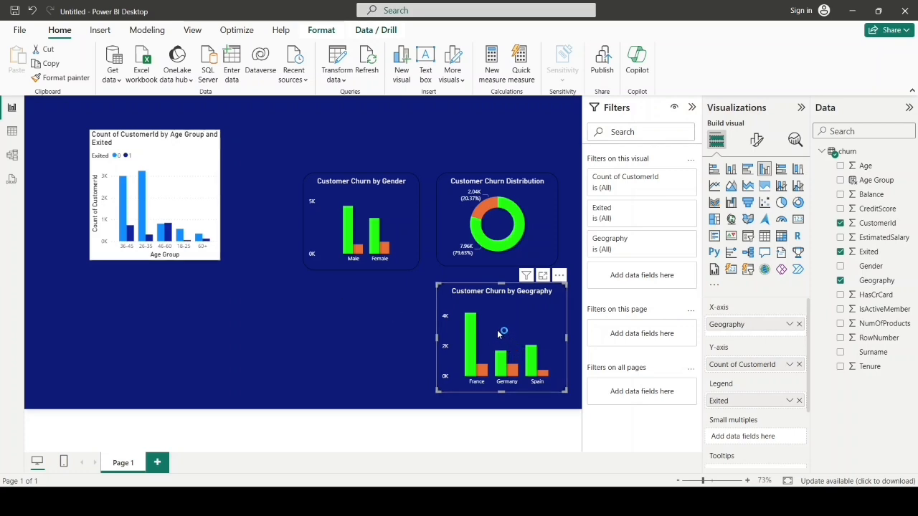
# Step: Copy the Geography chart's formatting onto the Age Group chart with the format painter and title it "Customer Churn by Age Group"
pyautogui.click(53, 80)
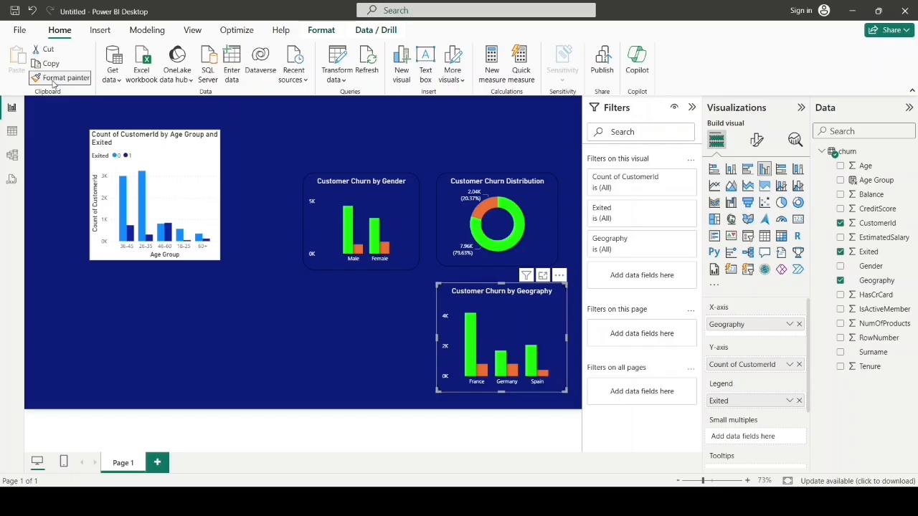
pyautogui.click(183, 186)
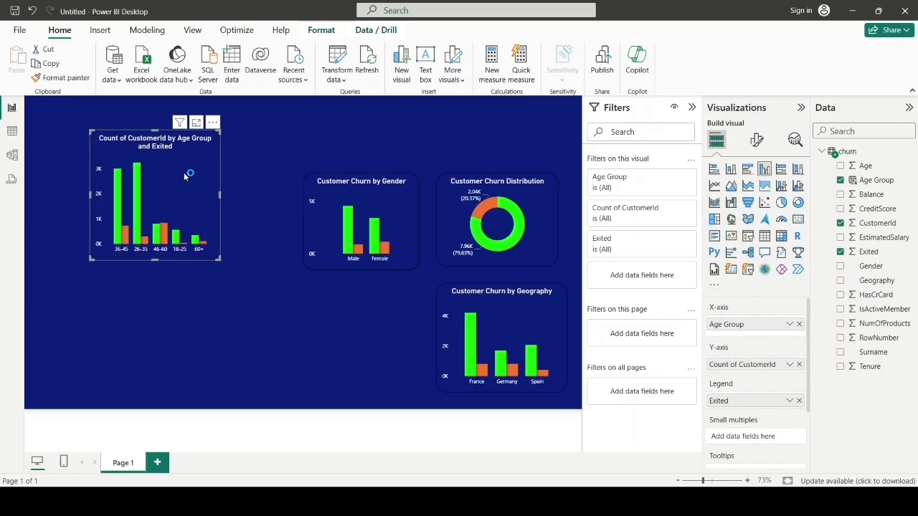
pyautogui.click(757, 140)
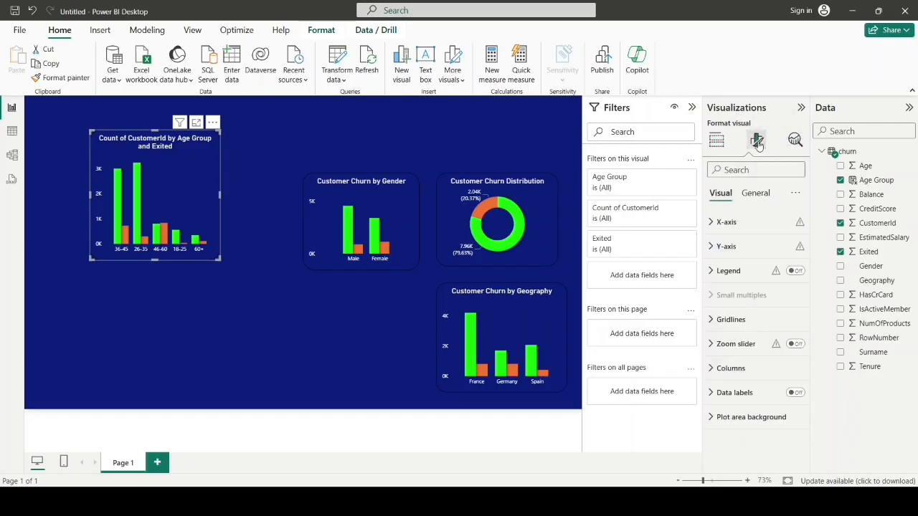
pyautogui.click(756, 193)
pyautogui.click(713, 247)
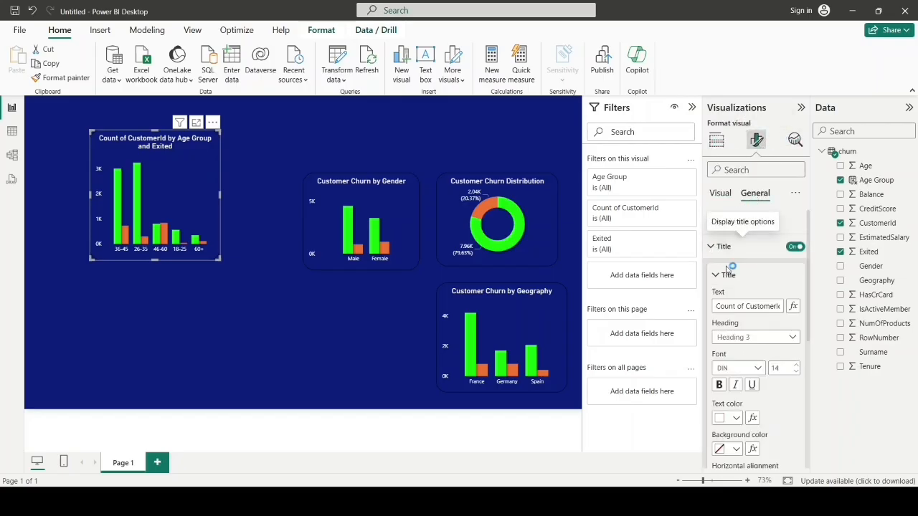
pyautogui.tripleClick(728, 305)
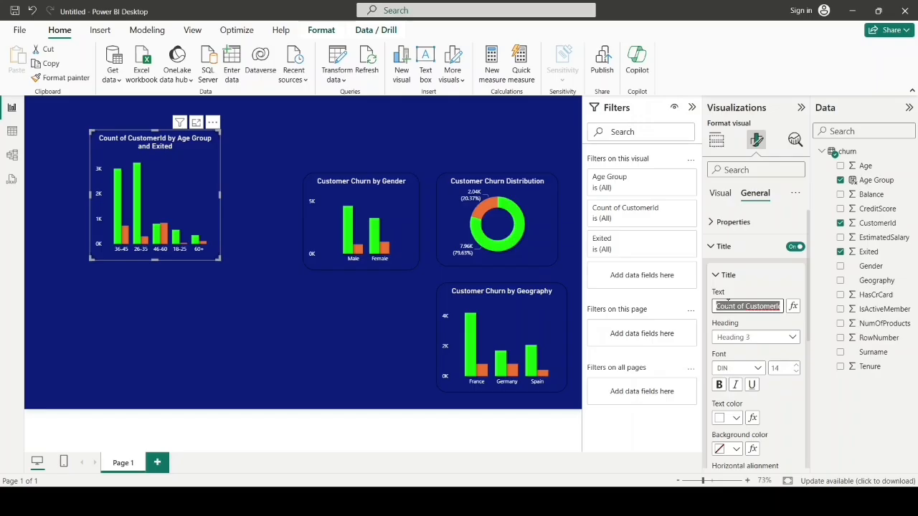
pyautogui.press('BackSpace')
pyautogui.write('Customer Churn by Age Group')
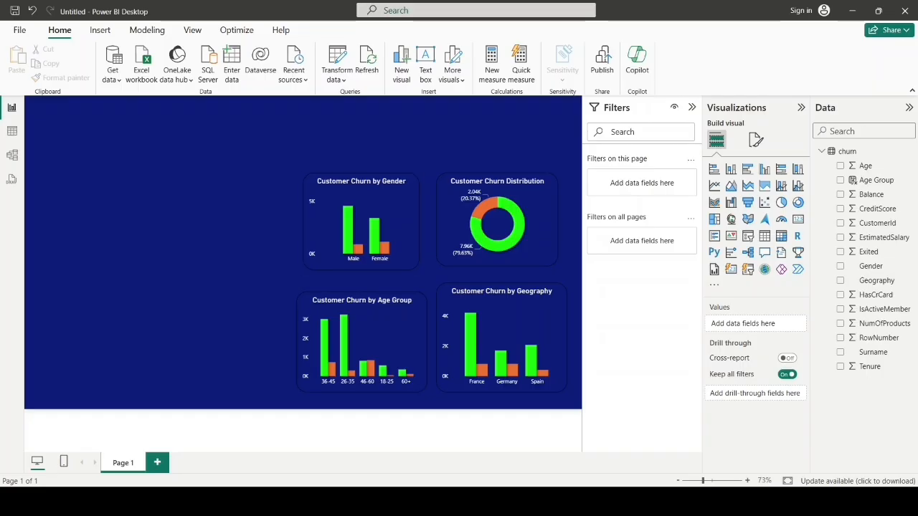
# Step: Add a clustered column chart with Tenure on the X-axis, Count of CustomerId on the Y-axis and Exited as legend
pyautogui.click(765, 170)
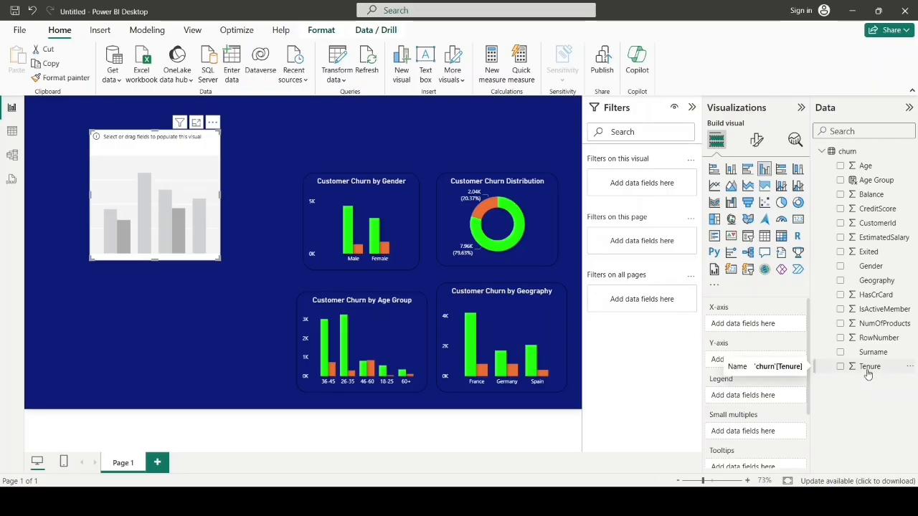
pyautogui.moveTo(867, 371); pyautogui.dragTo(753, 330)
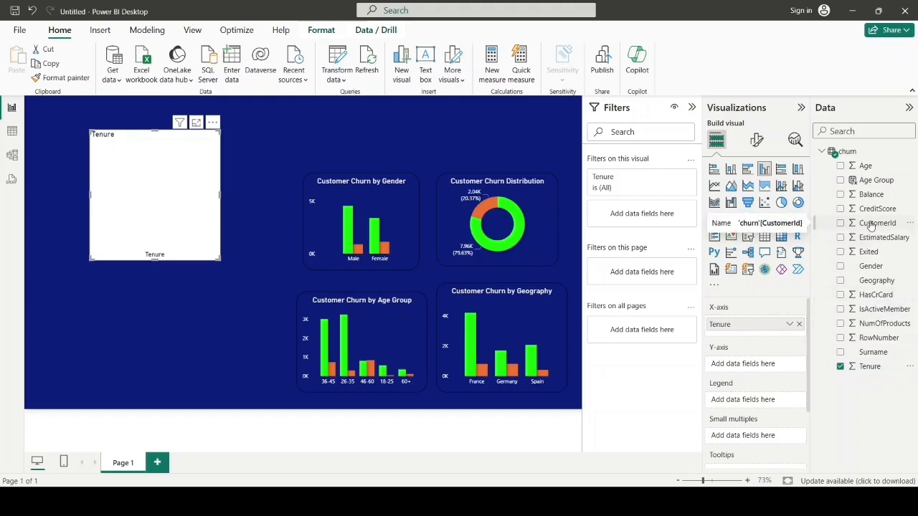
pyautogui.moveTo(870, 228); pyautogui.dragTo(757, 366)
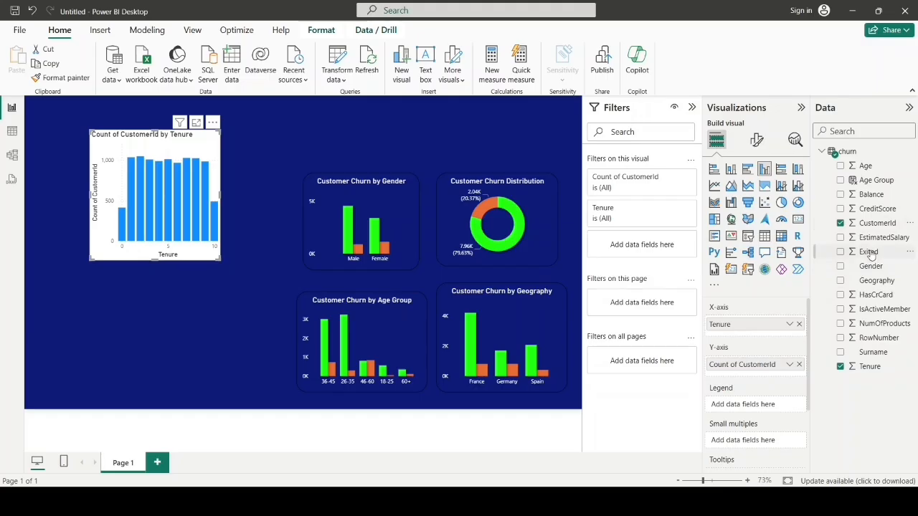
pyautogui.moveTo(869, 254); pyautogui.dragTo(758, 408)
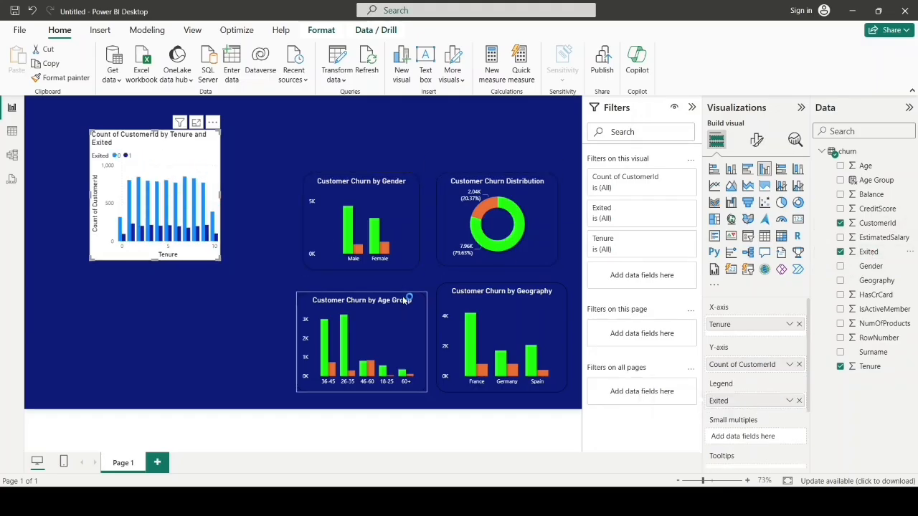
# Step: Copy the Age Group chart's formatting onto the Tenure chart with the format painter
pyautogui.click(370, 344)
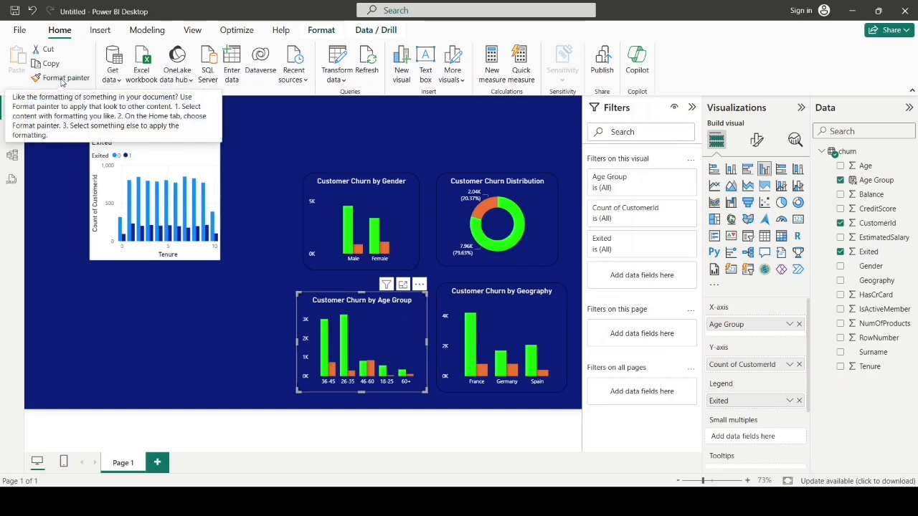
pyautogui.click(62, 79)
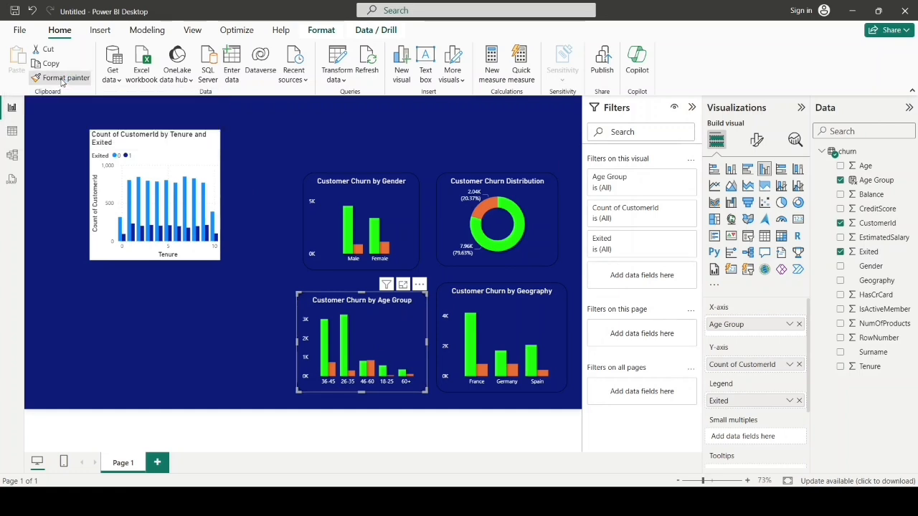
pyautogui.click(189, 172)
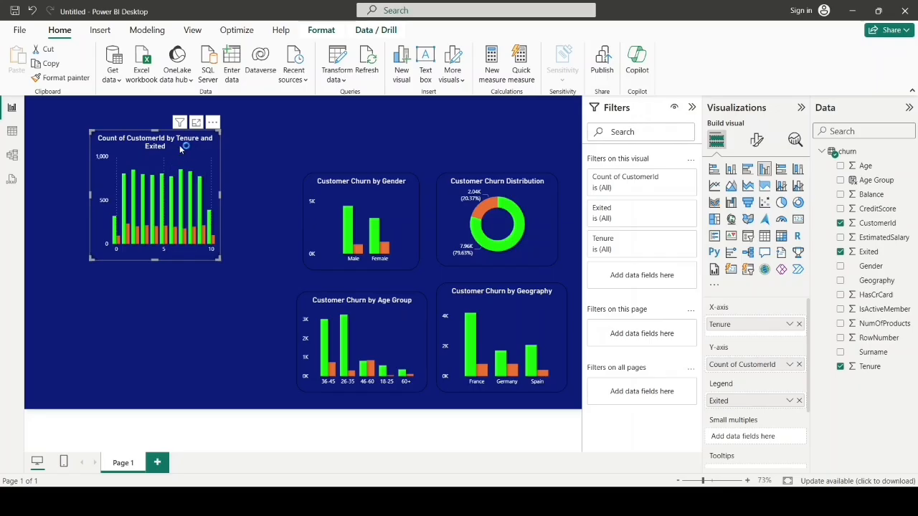
# Step: Set the Tenure chart's title to "Customer Churn by Tenure" and move the chart beside the Gender chart
pyautogui.click(755, 141)
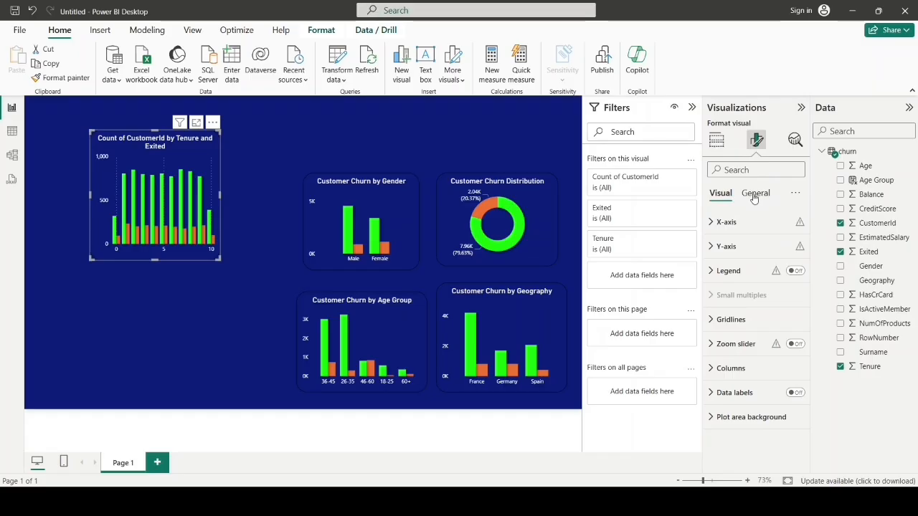
pyautogui.click(754, 195)
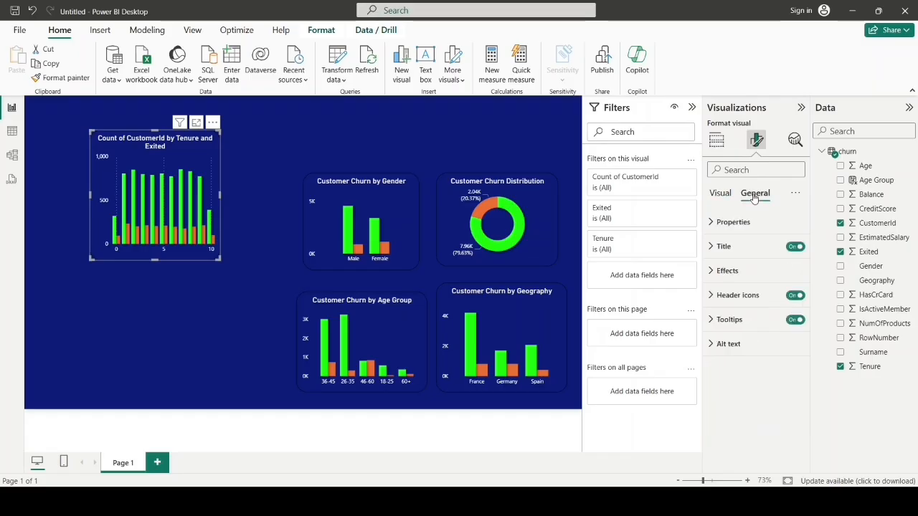
pyautogui.click(722, 246)
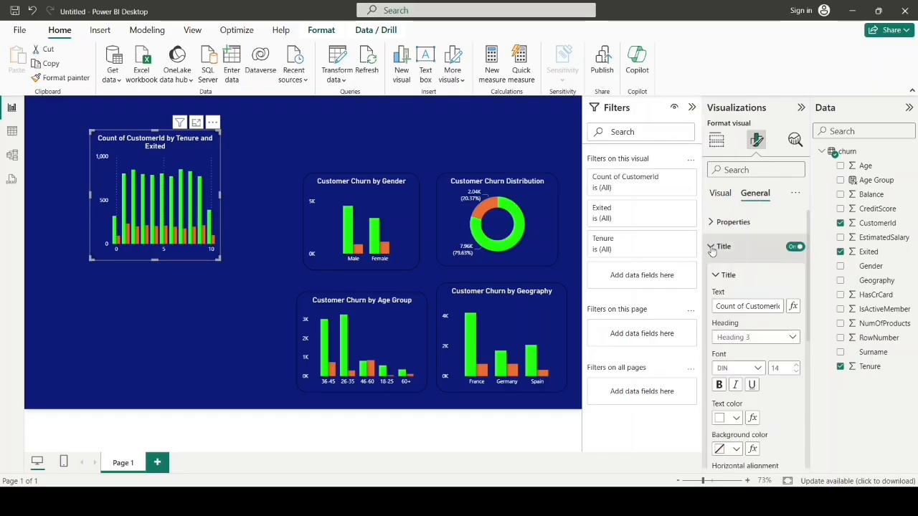
pyautogui.click(726, 306)
pyautogui.press('BackSpace')
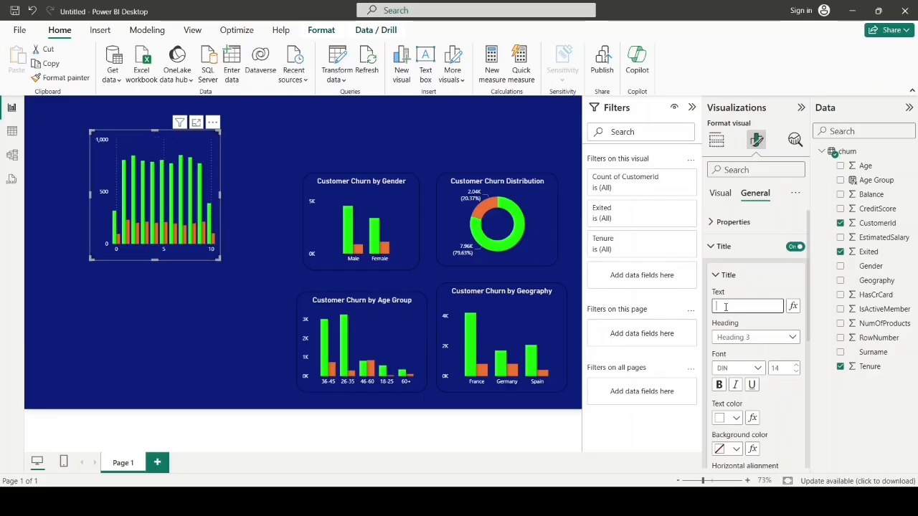
pyautogui.write('Customer Churn by Tenure')
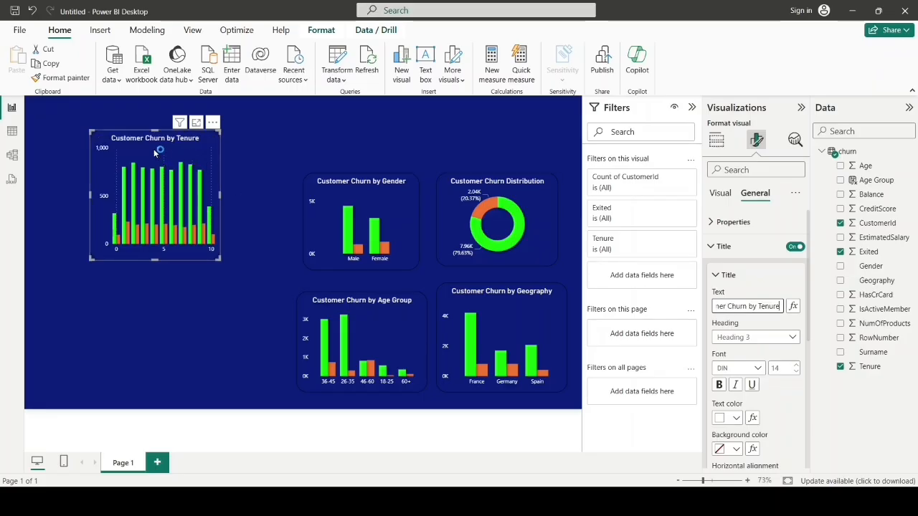
pyautogui.moveTo(153, 146); pyautogui.dragTo(157, 156)
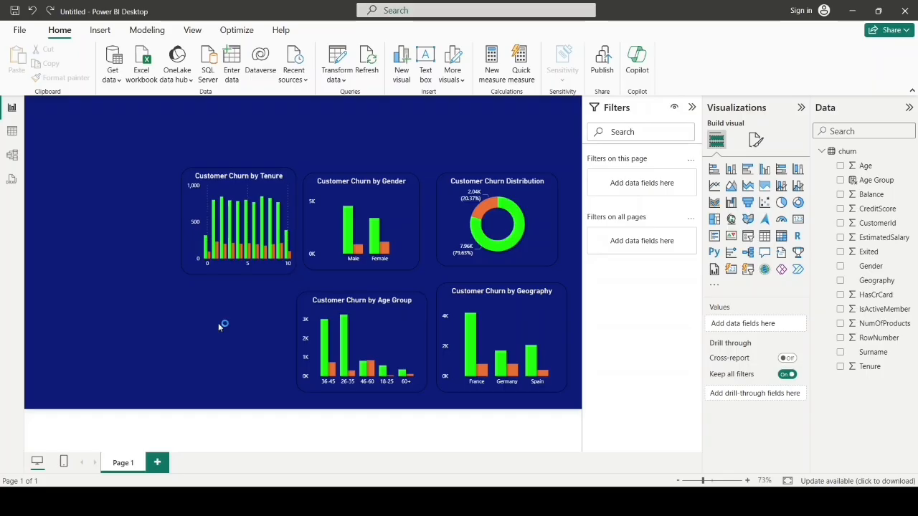
# Step: Add a clustered column chart with NumOfProducts on the X-axis, Count of CustomerId on the Y-axis and Exited as legend
pyautogui.click(764, 170)
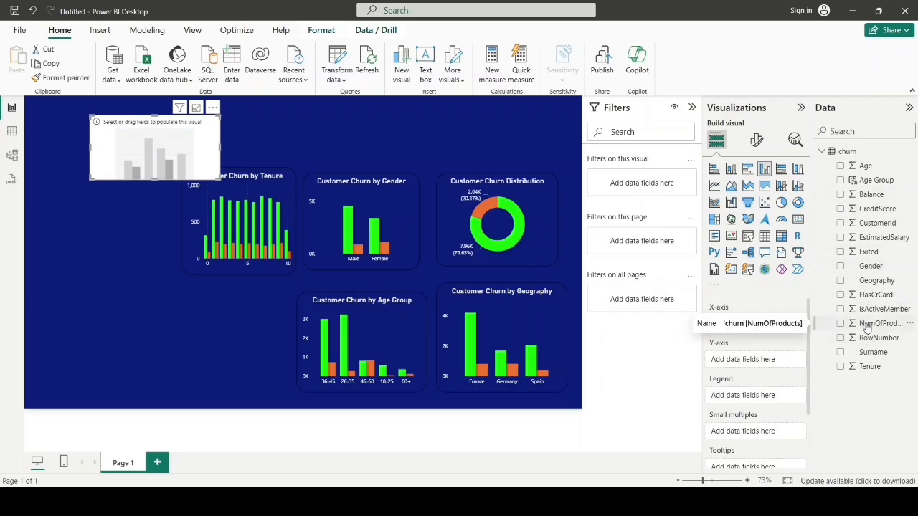
pyautogui.moveTo(867, 328); pyautogui.dragTo(753, 333)
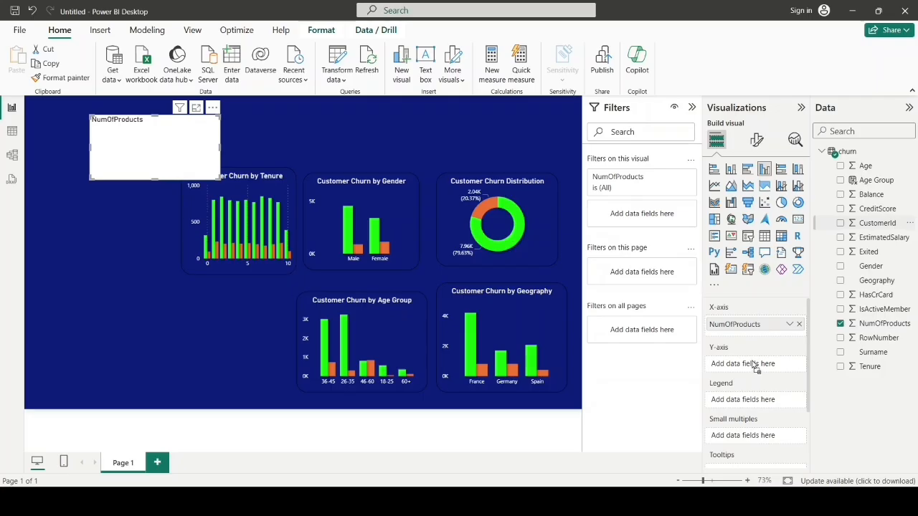
pyautogui.moveTo(753, 366); pyautogui.dragTo(756, 365)
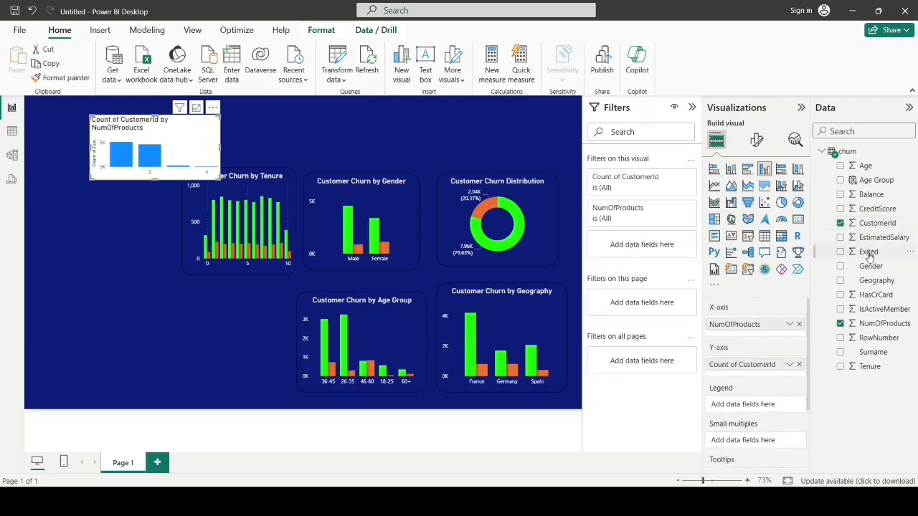
pyautogui.moveTo(869, 256); pyautogui.dragTo(754, 406)
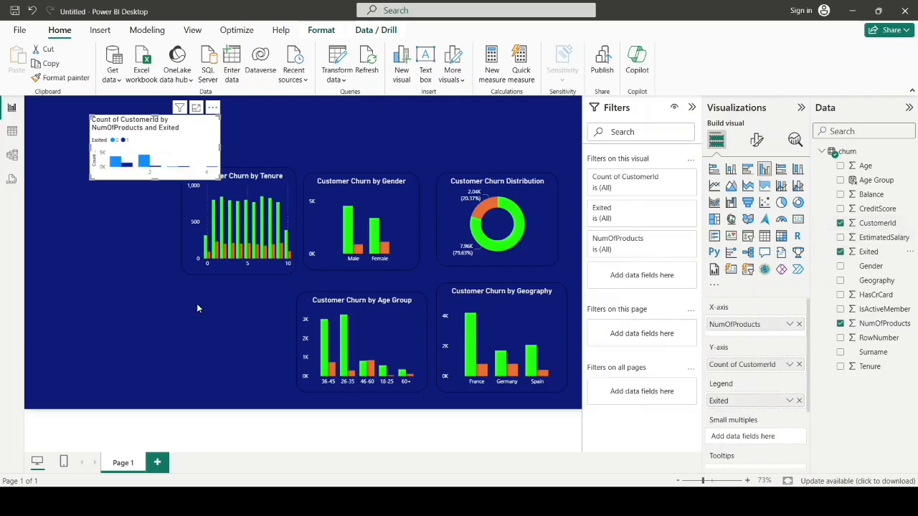
# Step: Copy the Tenure chart's formatting onto the NumOfProducts chart with the format painter
pyautogui.click(251, 246)
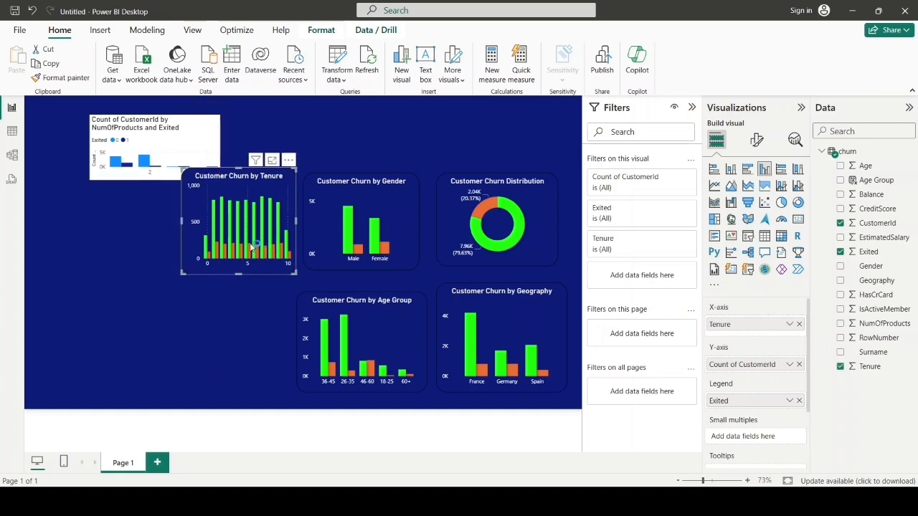
pyautogui.click(52, 79)
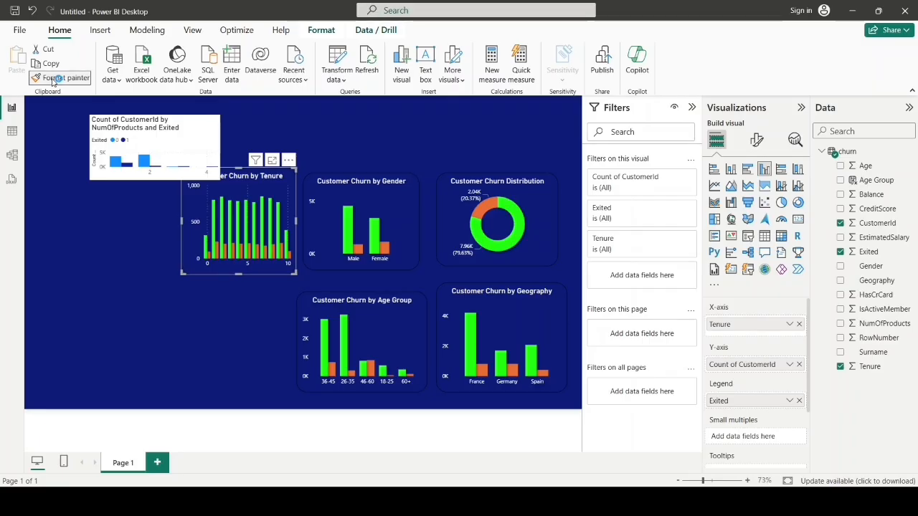
pyautogui.click(192, 151)
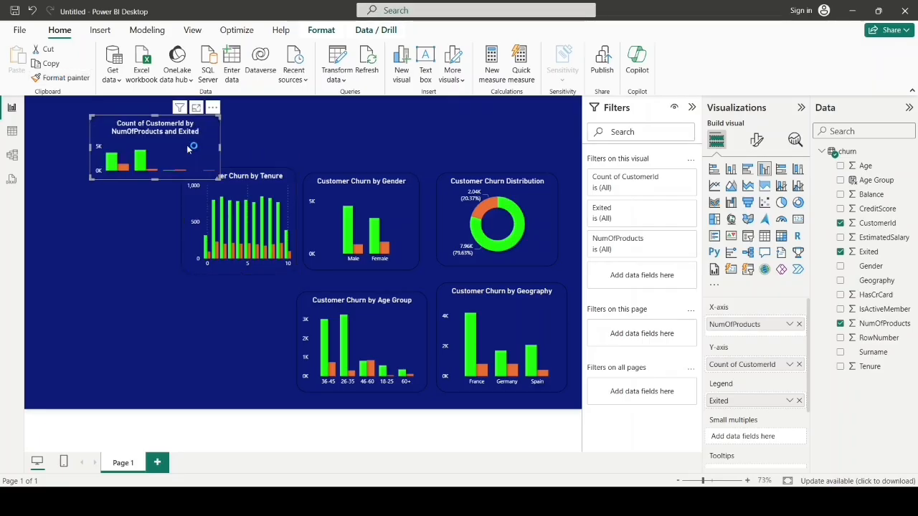
pyautogui.click(167, 190)
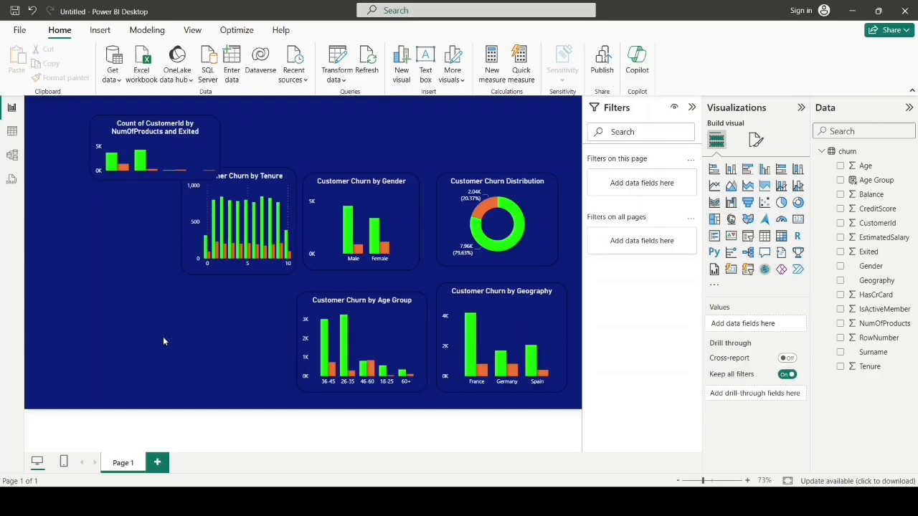
# Step: Set the NumOfProducts chart's title to "Customer Churn by Number of Products" and move the chart below the Tenure chart
pyautogui.click(164, 158)
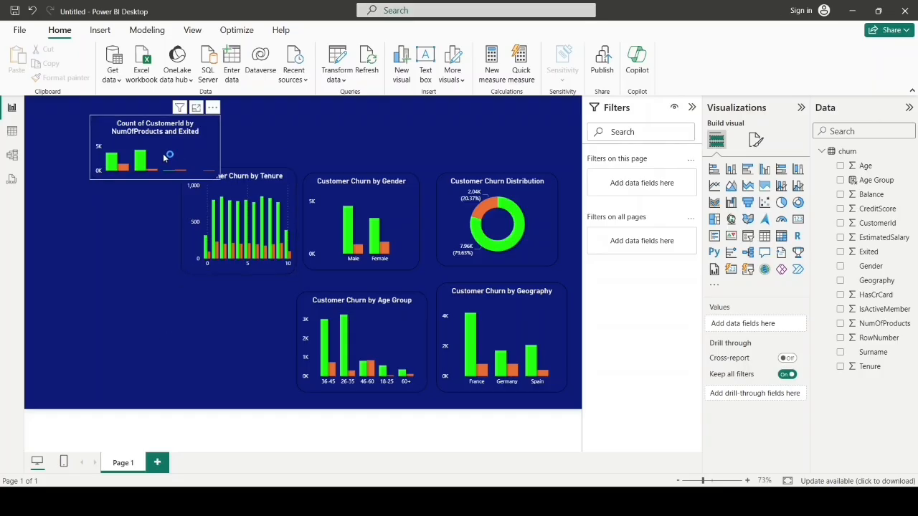
pyautogui.click(756, 140)
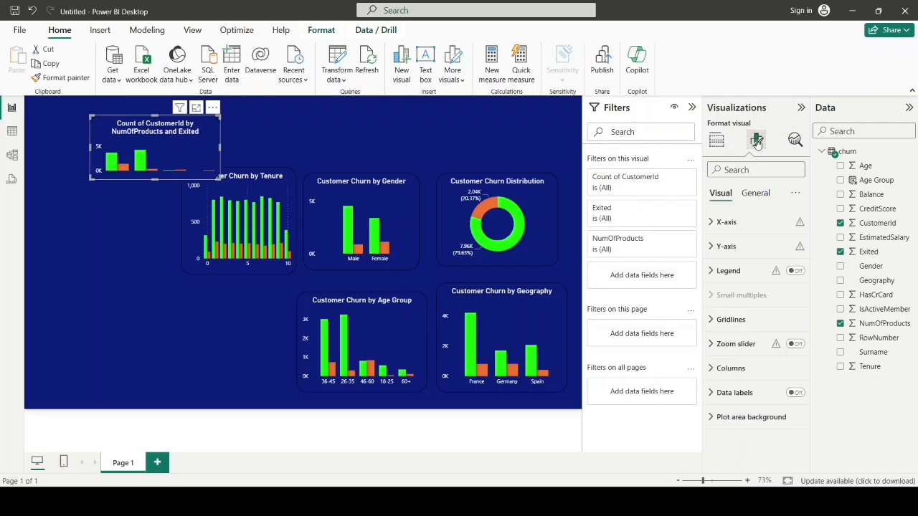
pyautogui.click(756, 193)
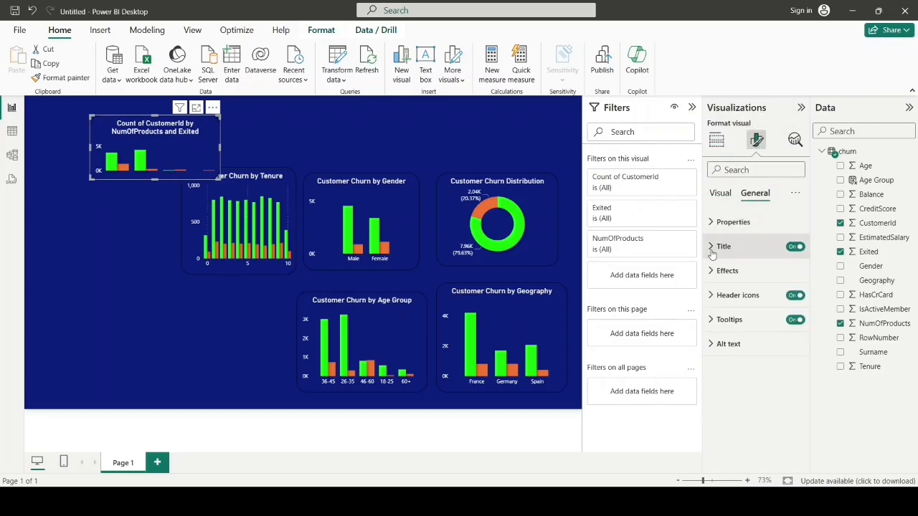
pyautogui.click(714, 248)
pyautogui.click(732, 306)
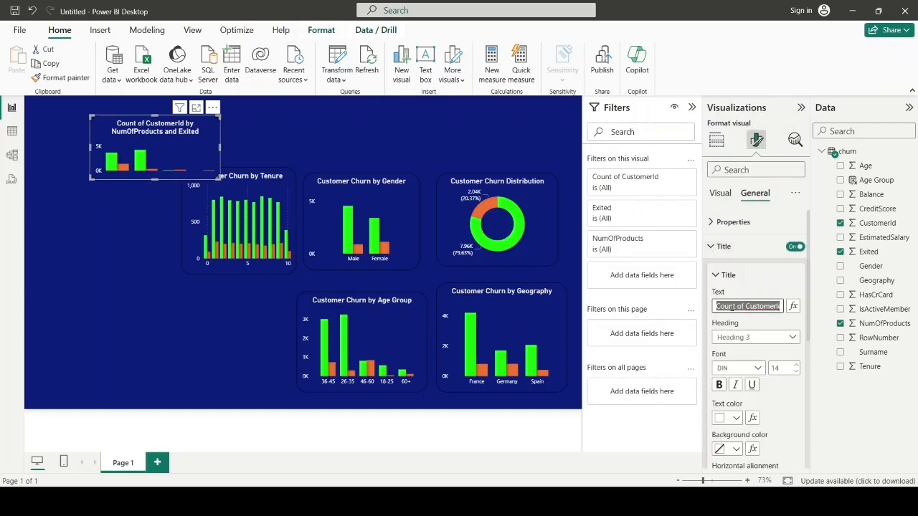
pyautogui.press('BackSpace')
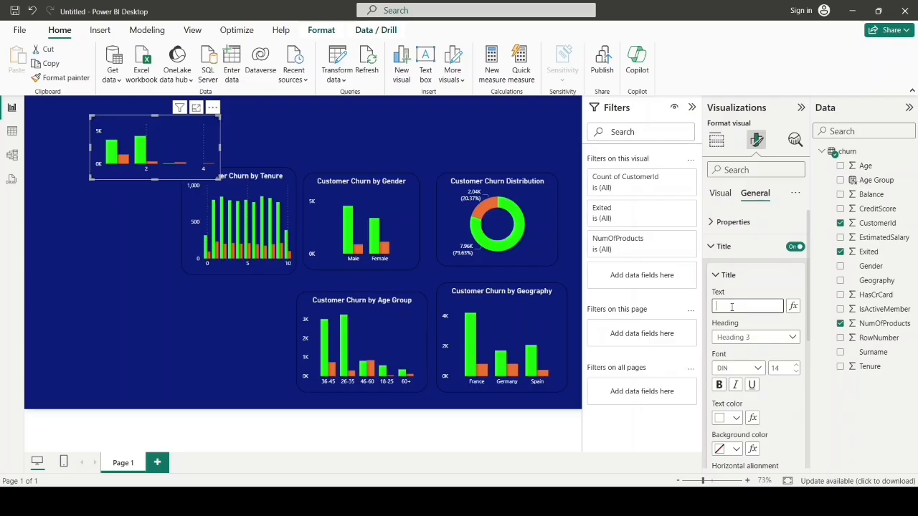
pyautogui.write('Number of Products')
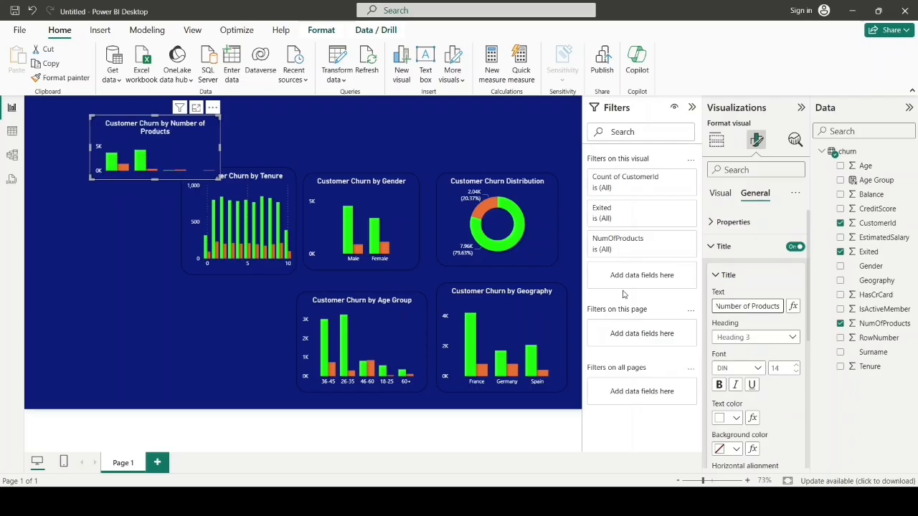
pyautogui.moveTo(157, 137); pyautogui.dragTo(228, 335)
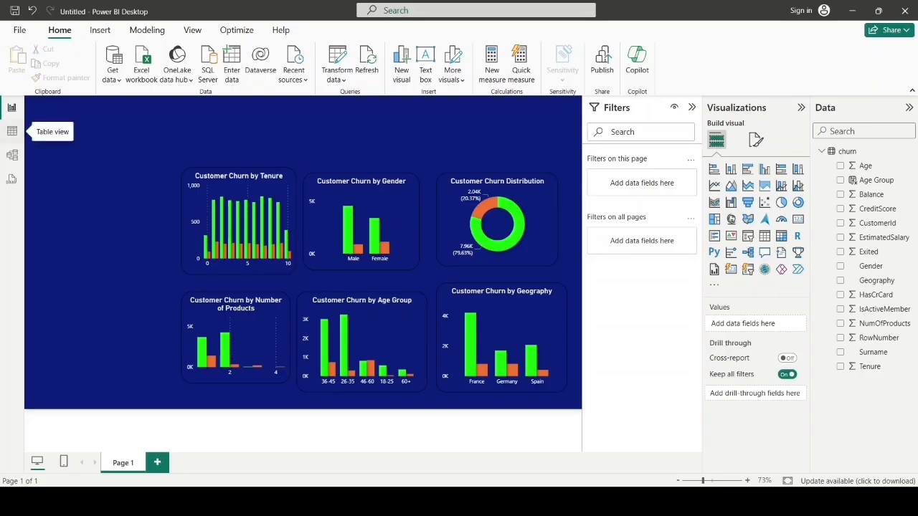
# Step: Add a churn column Balance Range using SWITCH on Balance: <=20000 "Low (0-20K)", <=70000 "Medium (20K-70K)", <=150000 "High (70K-150K)", else "Very High (150K+)"
pyautogui.click(12, 132)
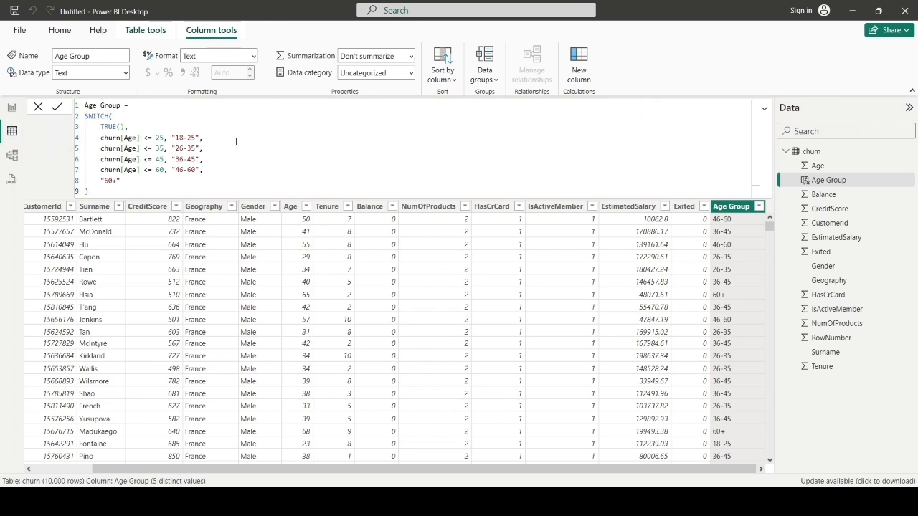
pyautogui.click(579, 75)
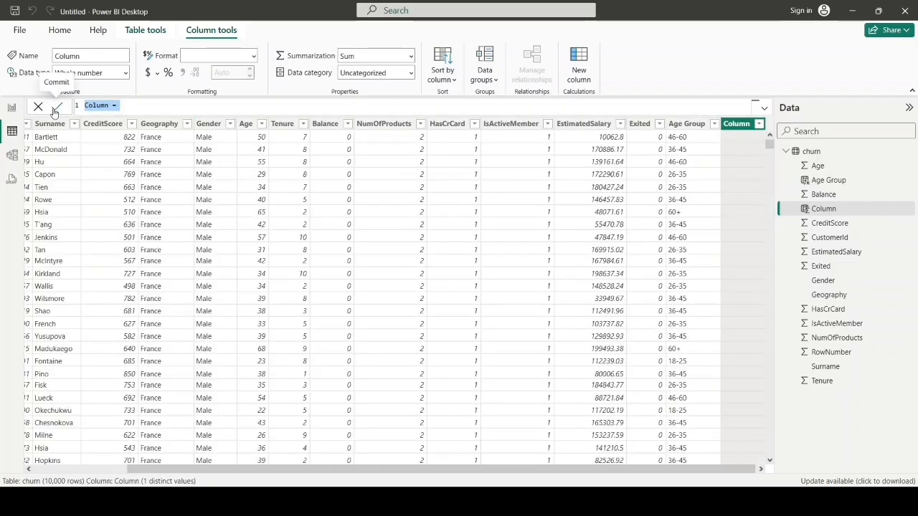
pyautogui.write('Balance Range = SWITCH(     TRUE(),     churn[Balance] <= 20000, "Low (0-20K)",     churn[Balance] <= 70000, "Medium (20K-70K)",     churn[Balance] <= 150000, "High (70K-150K)",     "Very High (150K+)" )')
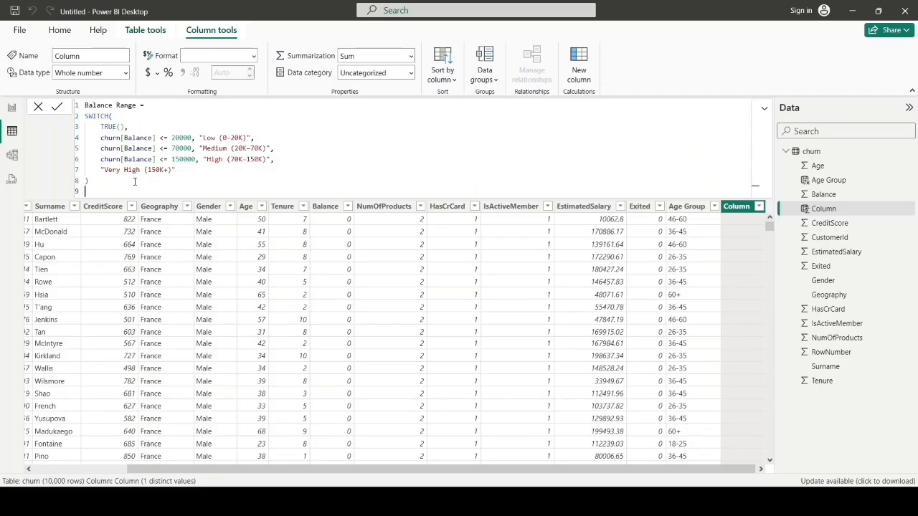
pyautogui.press('Return')
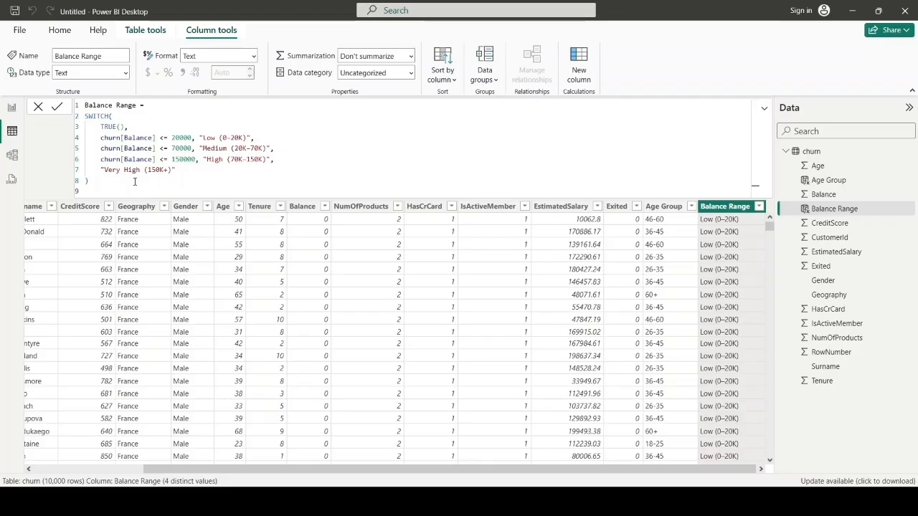
pyautogui.click(824, 211)
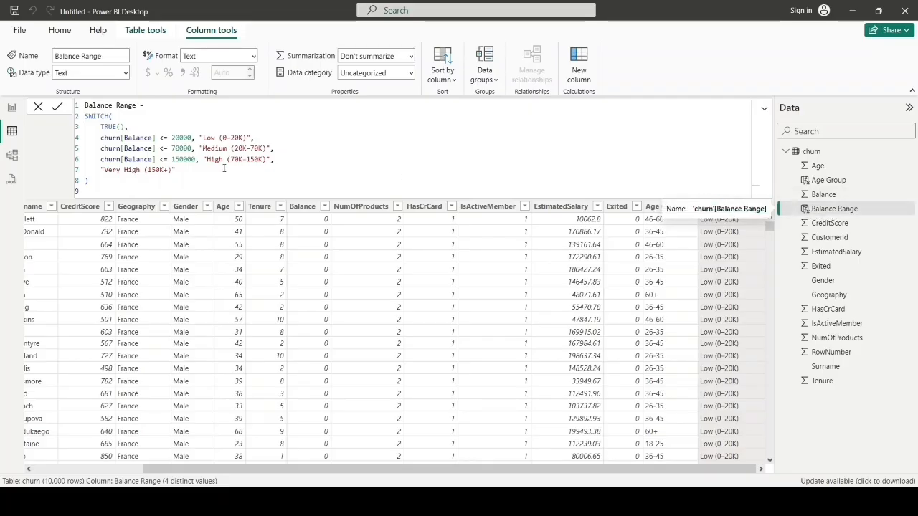
# Step: Add a clustered column chart beside the Tenure chart with Balance Range on the X-axis, Count of CustomerId on the Y-axis and Exited as legend
pyautogui.click(11, 110)
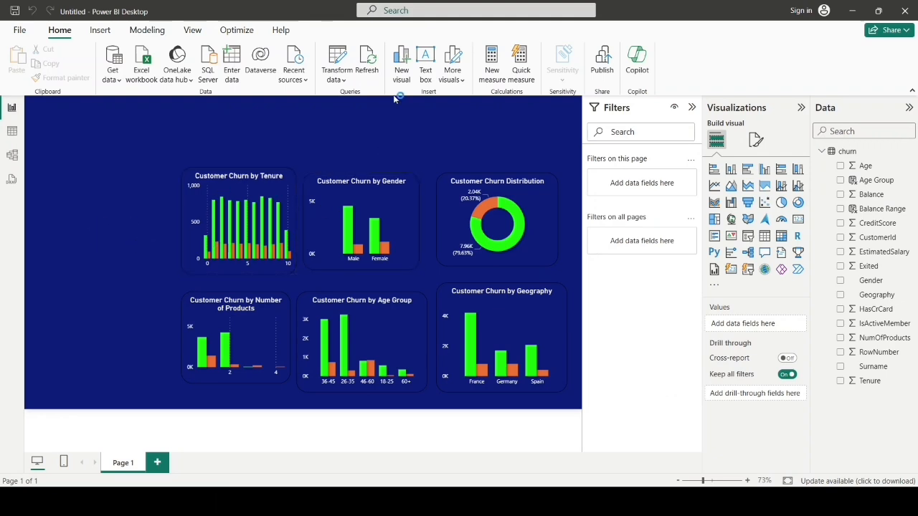
pyautogui.click(765, 171)
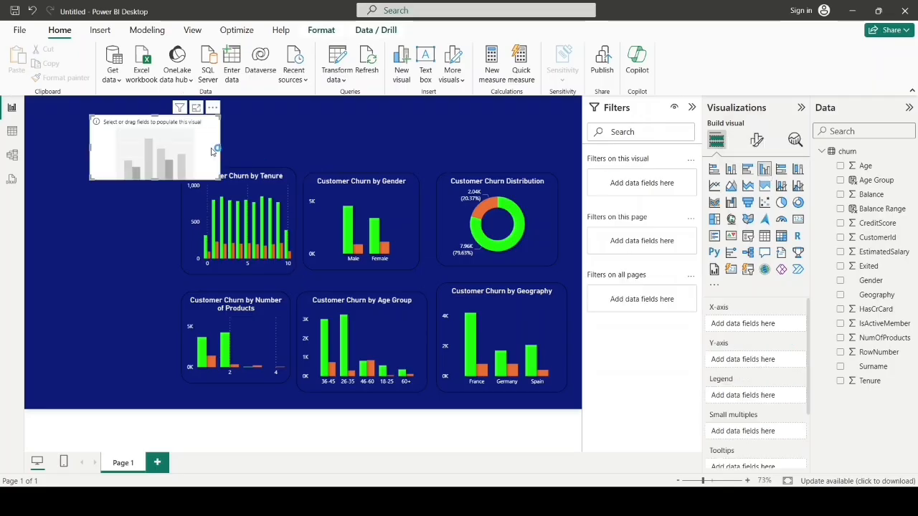
pyautogui.moveTo(173, 135); pyautogui.dragTo(121, 181)
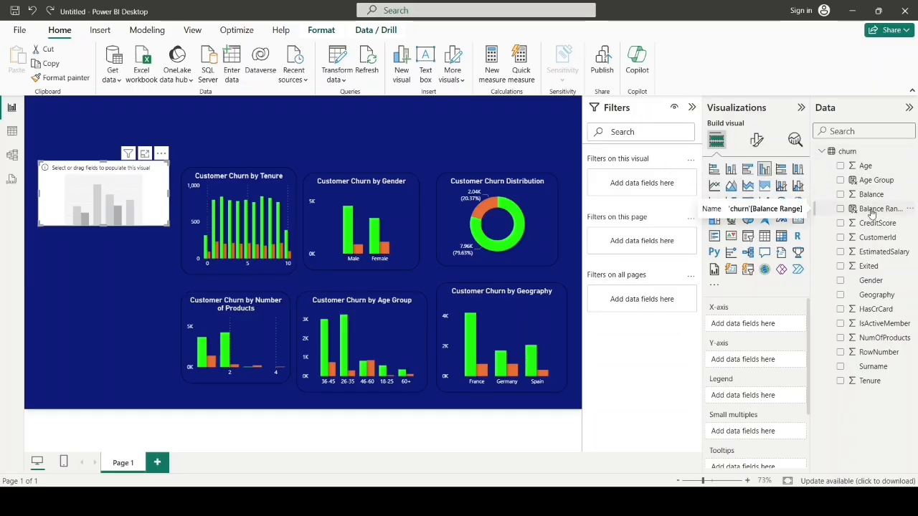
pyautogui.moveTo(871, 213); pyautogui.dragTo(763, 327)
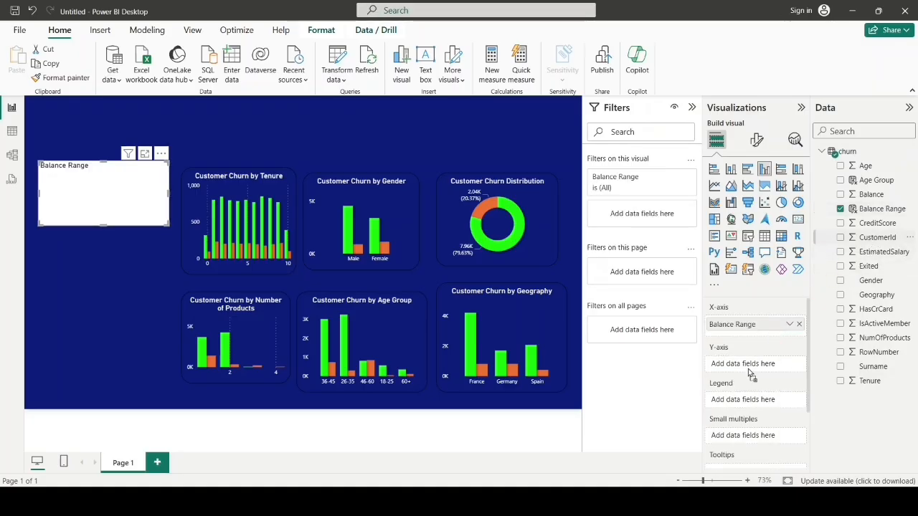
pyautogui.moveTo(750, 375); pyautogui.dragTo(750, 364)
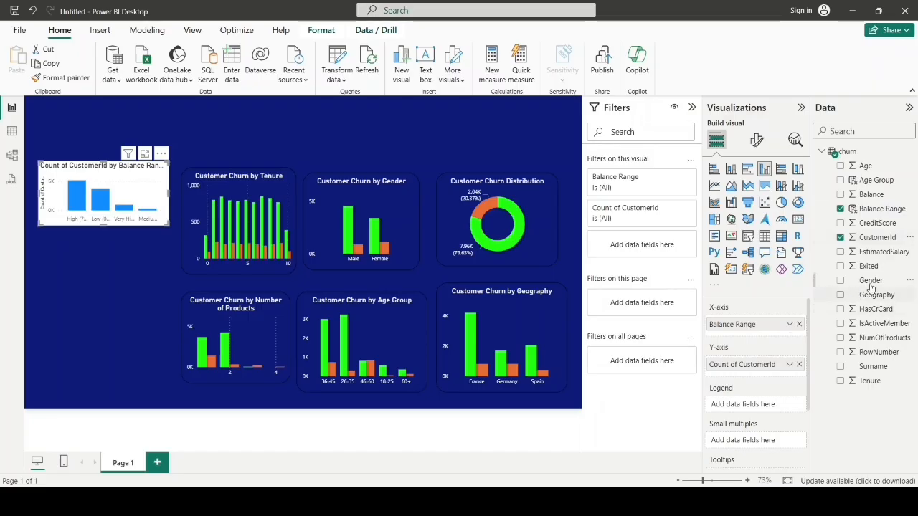
pyautogui.moveTo(871, 287); pyautogui.dragTo(752, 407)
pyautogui.click(104, 261)
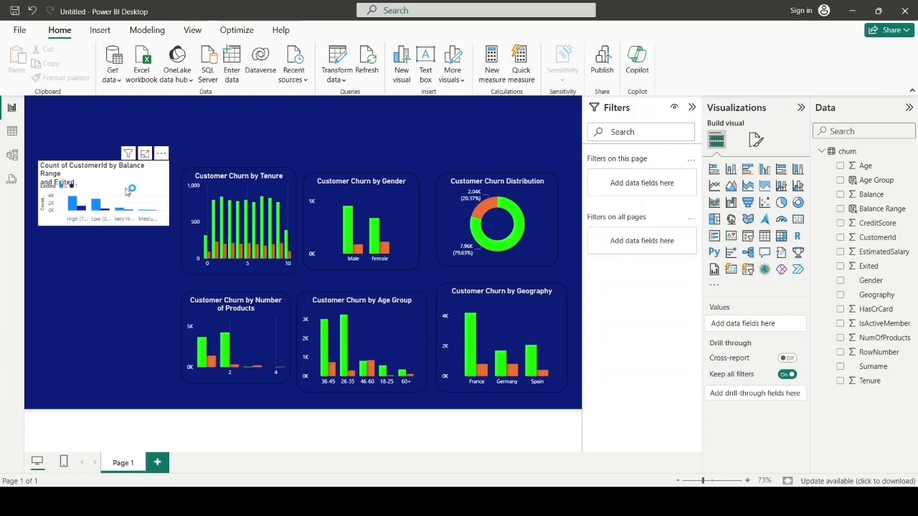
# Step: Copy the Age Group chart's formatting onto the Balance Range chart with the format painter
pyautogui.click(383, 343)
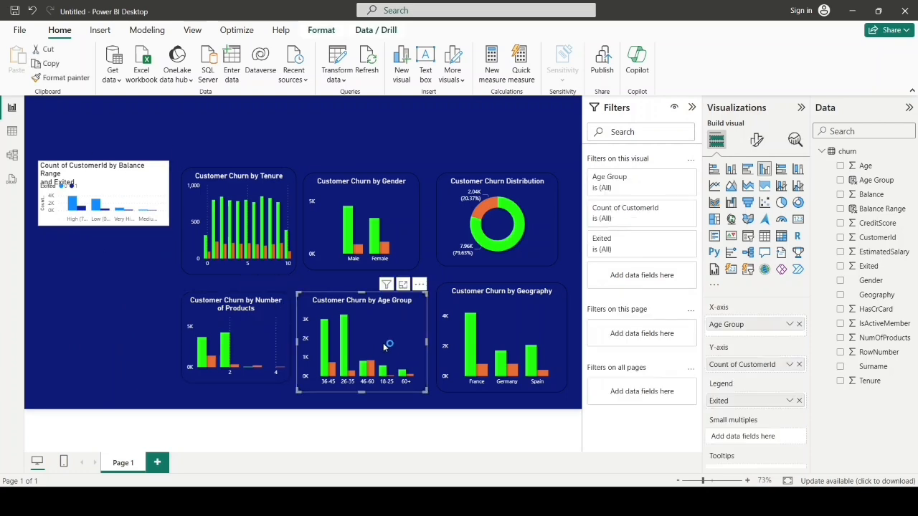
pyautogui.click(62, 77)
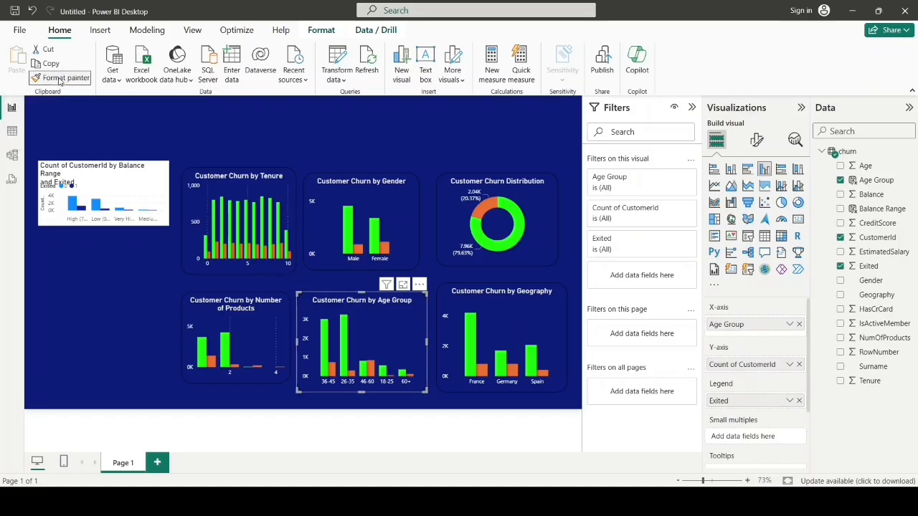
pyautogui.click(119, 185)
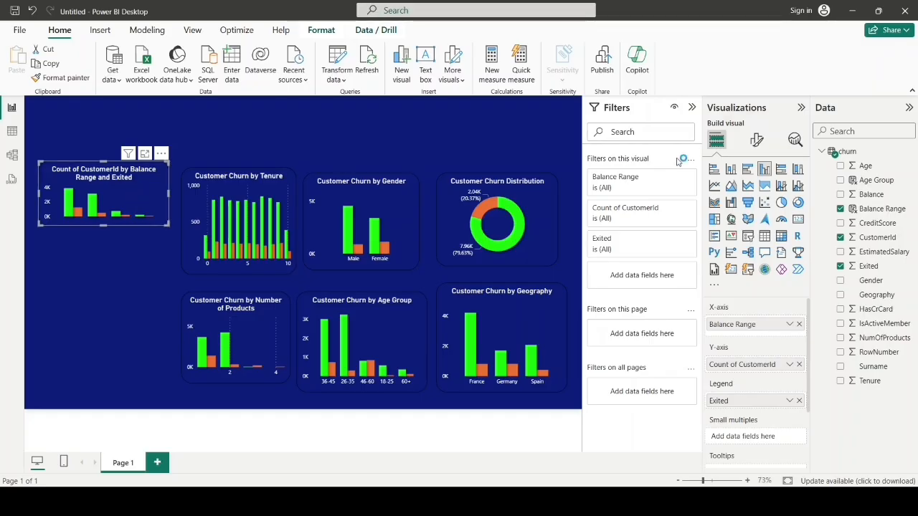
# Step: Set the Balance Range chart's title to "Customer Churn by Balance Range" and align the chart with the top of the Tenure chart
pyautogui.click(752, 145)
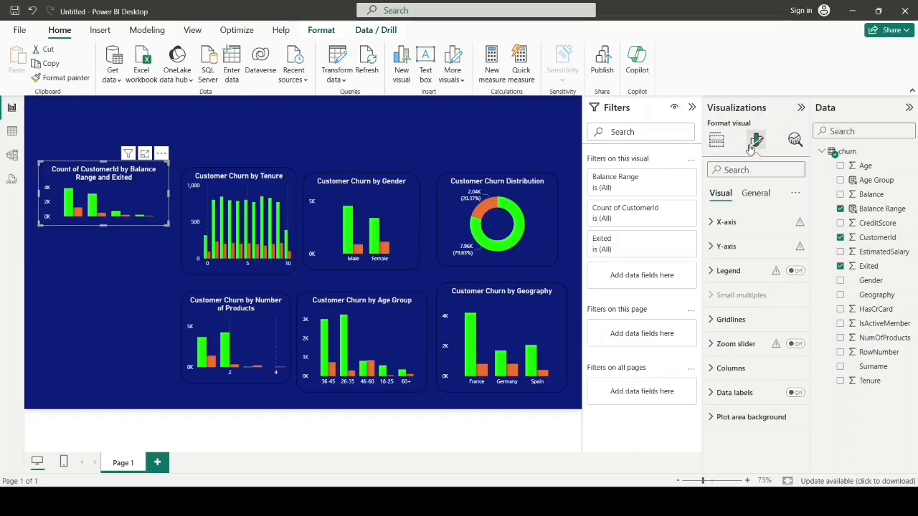
pyautogui.click(750, 194)
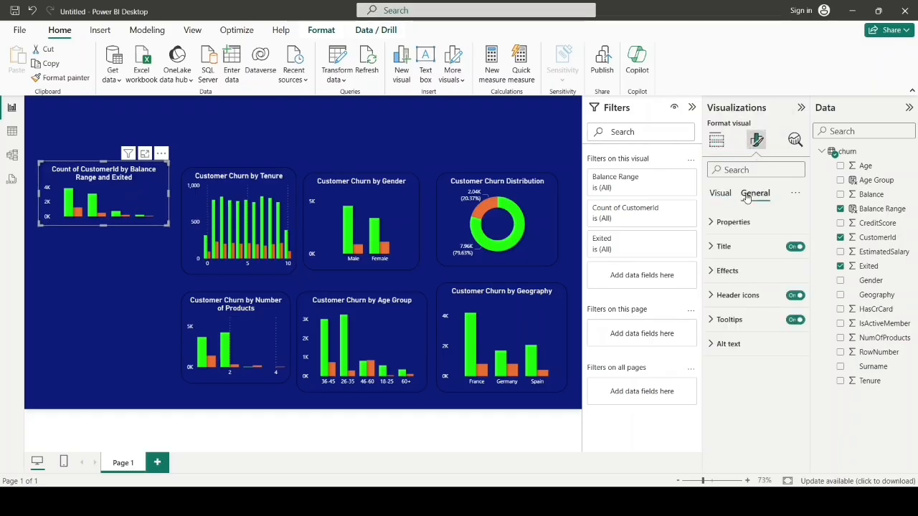
pyautogui.click(713, 246)
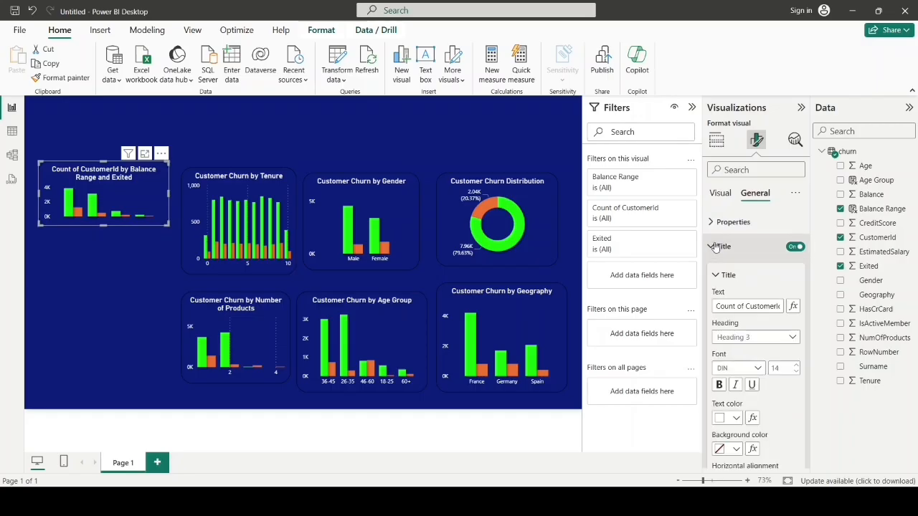
pyautogui.tripleClick(739, 306)
pyautogui.press('BackSpace')
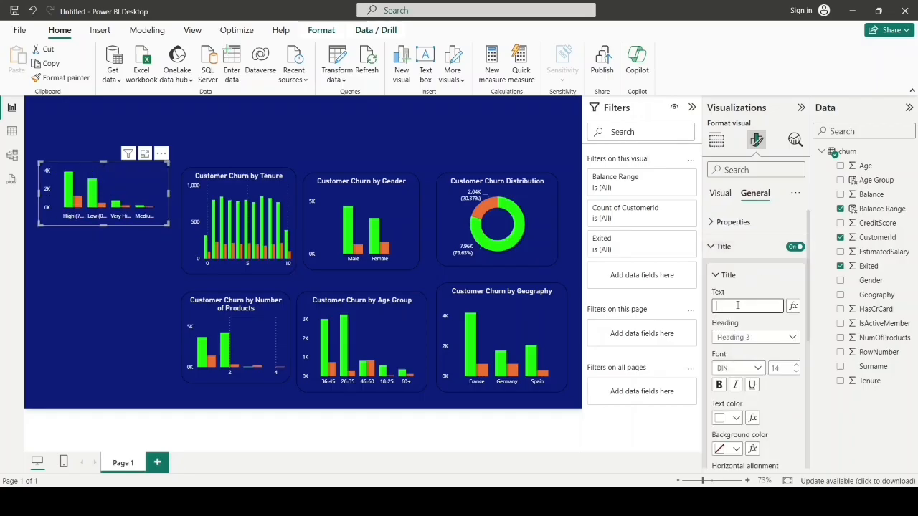
pyautogui.write('Customer Churn by Balance Range')
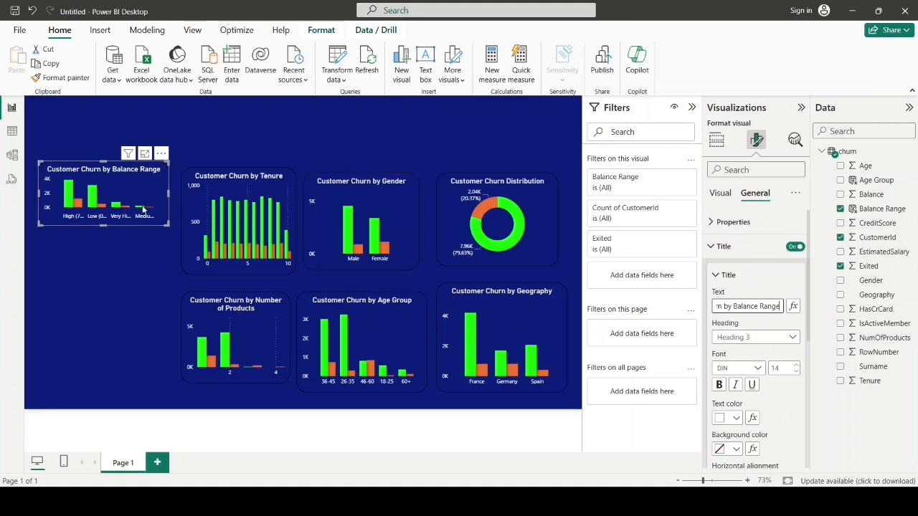
pyautogui.moveTo(121, 177)
pyautogui.mouseDown()
pyautogui.moveTo(126, 194)
pyautogui.moveTo(113, 169)
pyautogui.mouseUp()
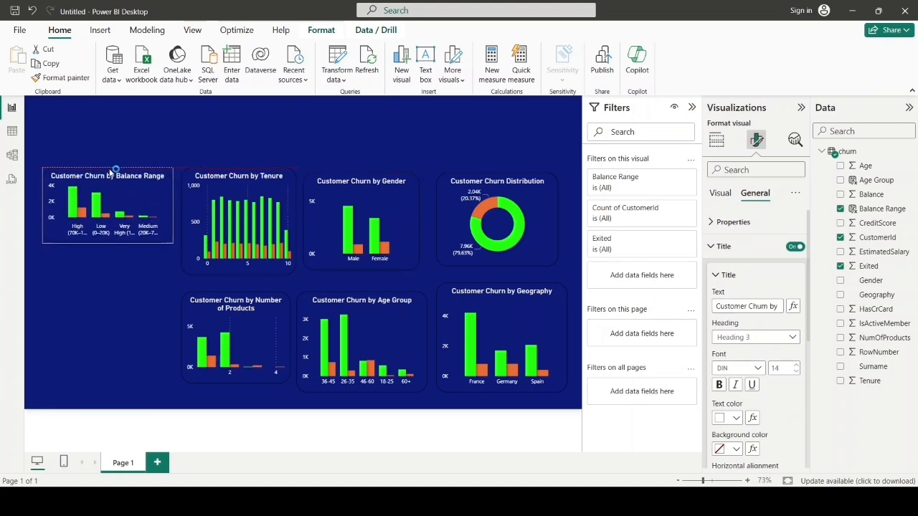
# Step: Increase the height of the Balance Range chart to roughly match the Tenure chart beside it
pyautogui.moveTo(107, 244); pyautogui.dragTo(108, 266)
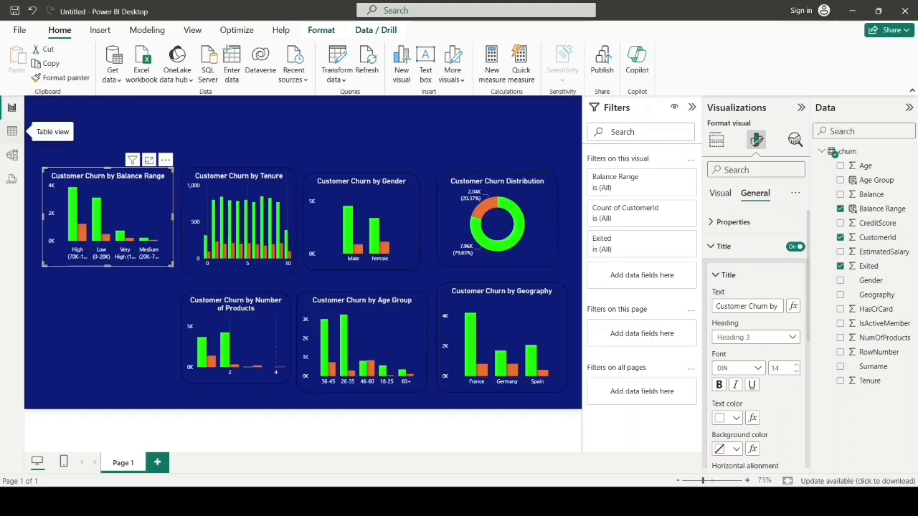
# Step: Add a churn column Credit Score Range using SWITCH on CreditScore: <580 "Poor (<580)", <670 "Fair (580-669)", <740 "Good (670-739)", <800 "Very Good (740-799)", else "Excellent (800+)"
pyautogui.click(12, 132)
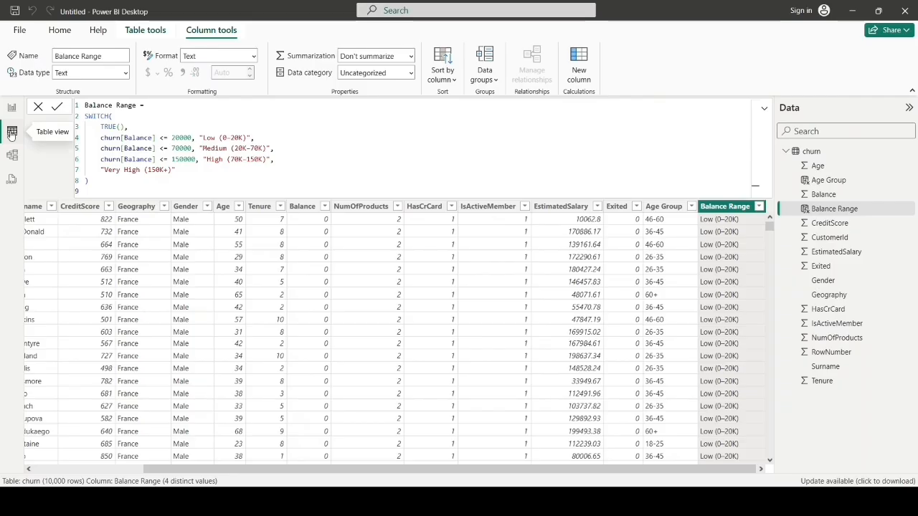
pyautogui.click(581, 79)
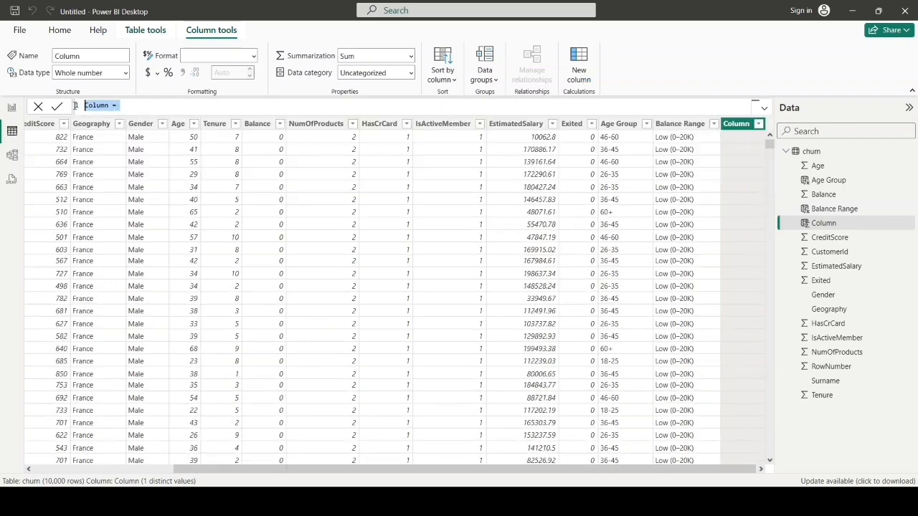
pyautogui.press('BackSpace')
pyautogui.write('Credit Score Range = SWITCH(     TRUE(),     churn[CreditScore] < 580, "Poor (<580)",     churn[CreditScore] < 670, "Fair (580-669)",     churn[CreditScore] < 740, "Good (670-739)",     churn[CreditScore] < 800, "Very Good (740-799)",     "Excellent (800+)" )')
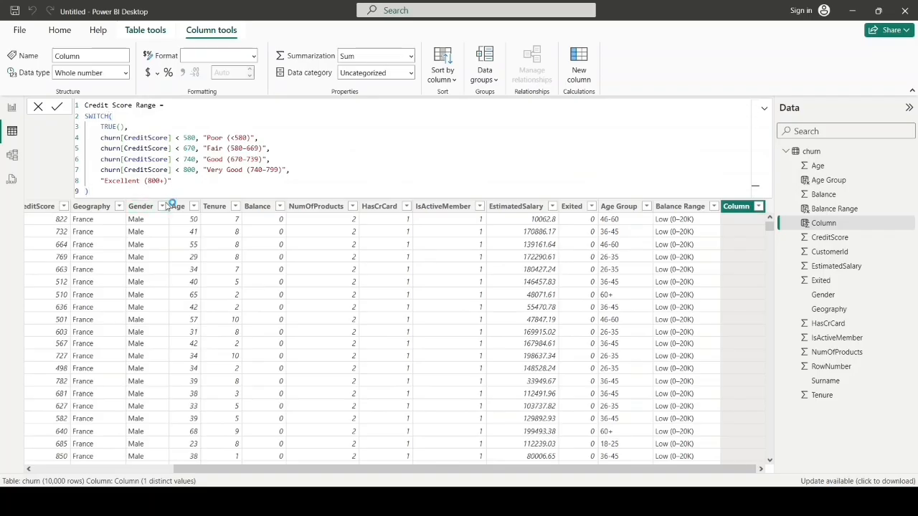
pyautogui.press('Return')
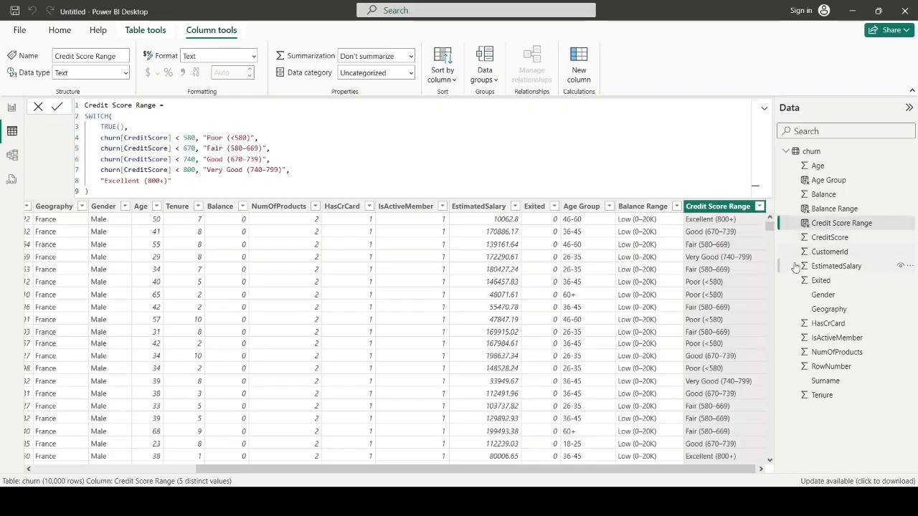
# Step: Add a clustered column chart to the report with Credit Score Range on the X-axis, Count of CustomerId on the Y-axis and Exited as legend
pyautogui.click(13, 108)
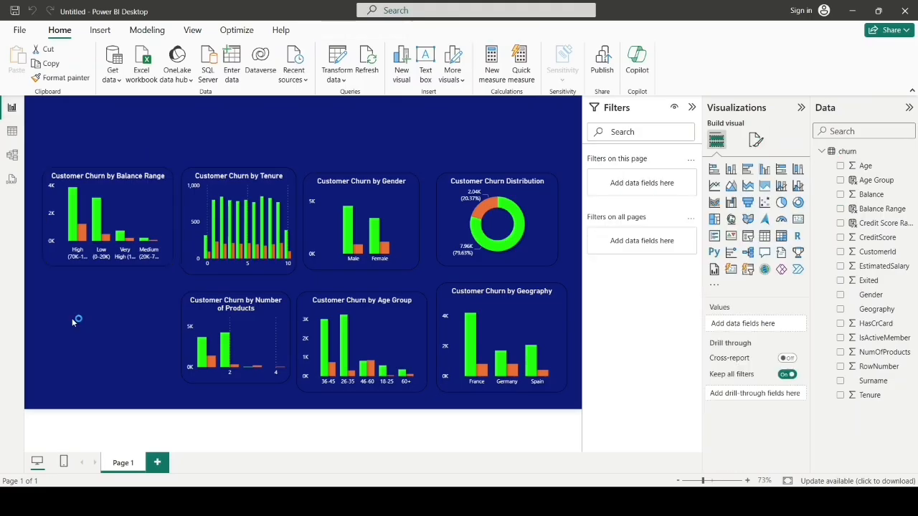
pyautogui.click(765, 169)
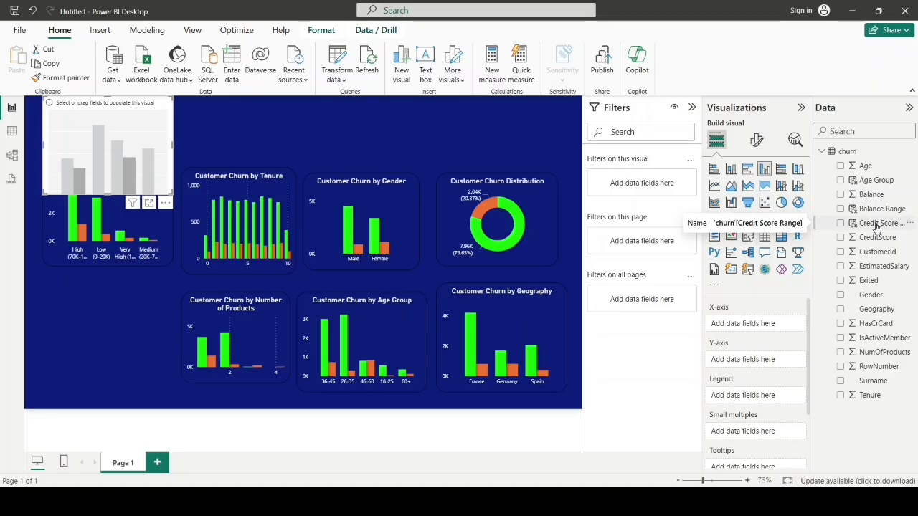
pyautogui.moveTo(876, 227); pyautogui.dragTo(763, 327)
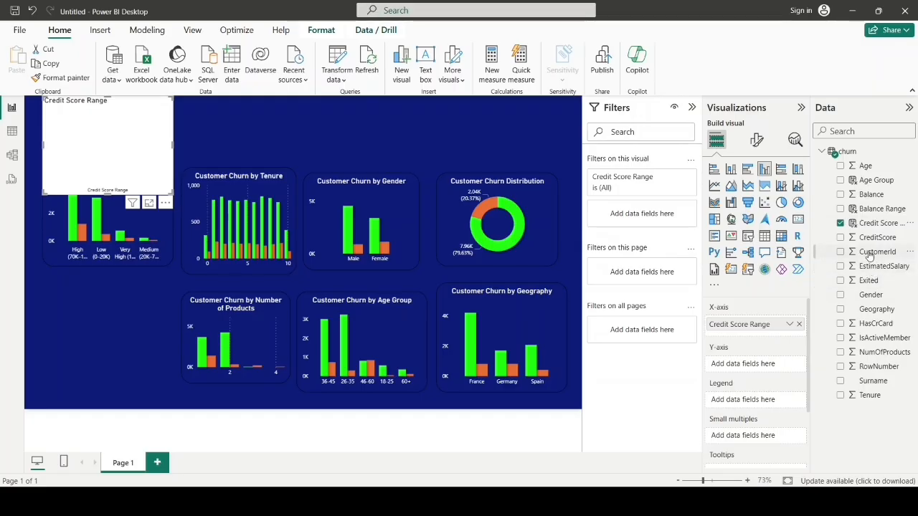
pyautogui.moveTo(761, 373); pyautogui.dragTo(759, 368)
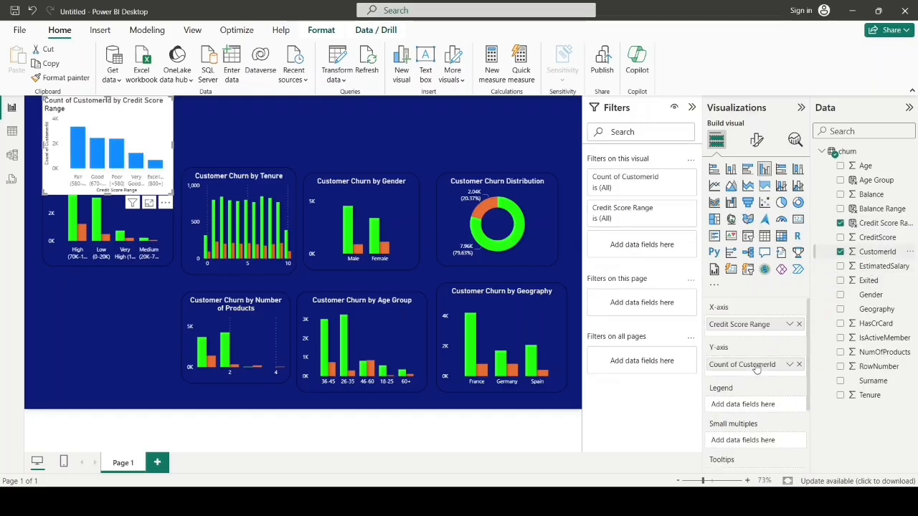
pyautogui.moveTo(866, 279); pyautogui.dragTo(737, 403)
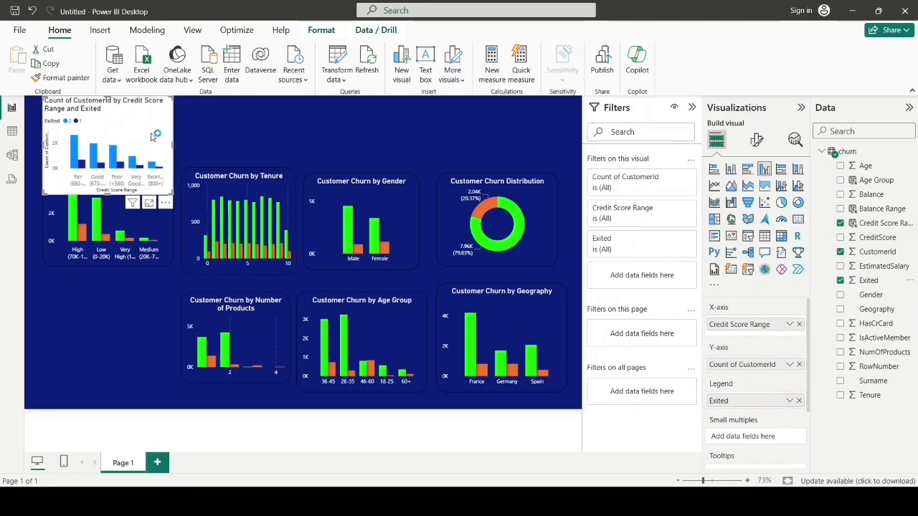
# Step: Copy the Age Group chart's formatting onto the Credit Score Range chart and move it below the Balance Range chart
pyautogui.click(381, 336)
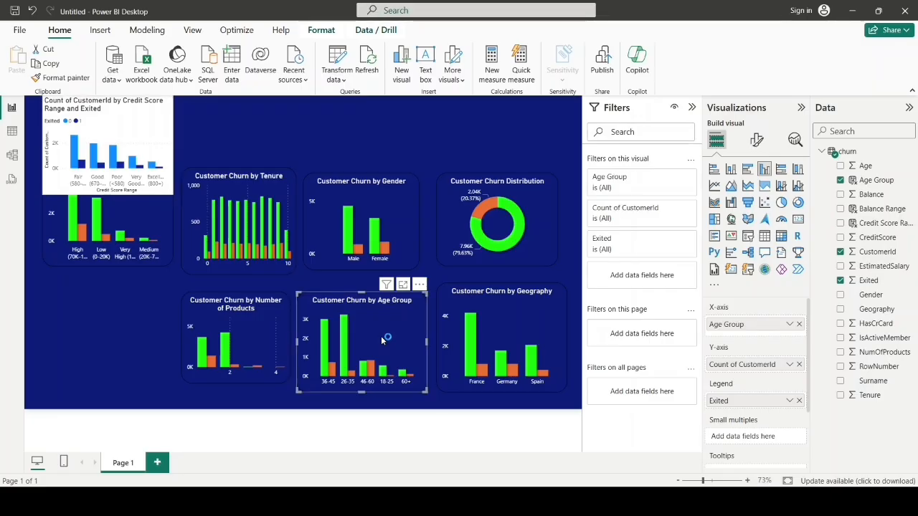
pyautogui.click(64, 78)
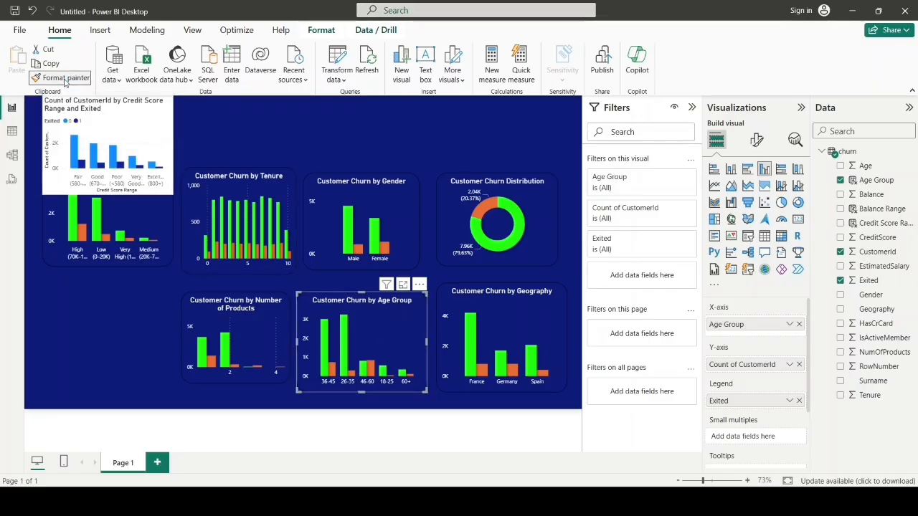
pyautogui.click(138, 134)
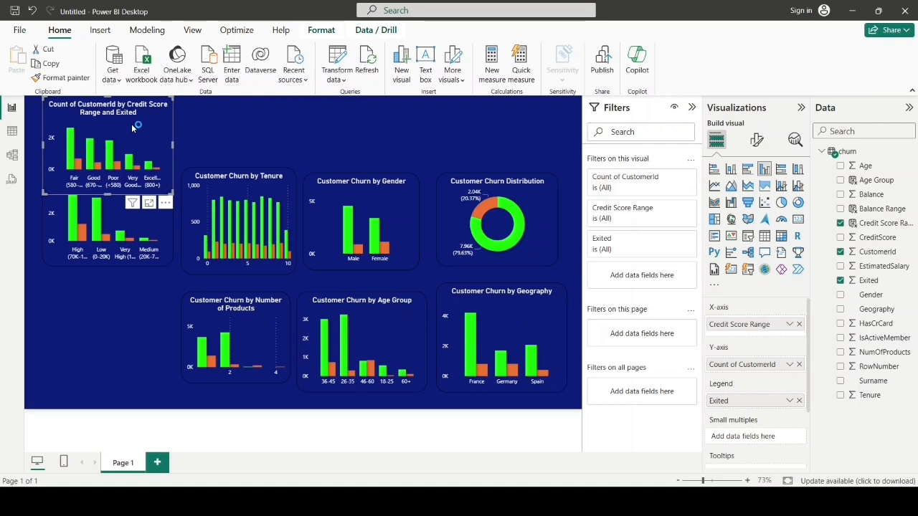
pyautogui.click(132, 124)
pyautogui.moveTo(131, 159)
pyautogui.mouseDown()
pyautogui.moveTo(119, 254)
pyautogui.moveTo(125, 348)
pyautogui.moveTo(124, 320)
pyautogui.mouseUp()
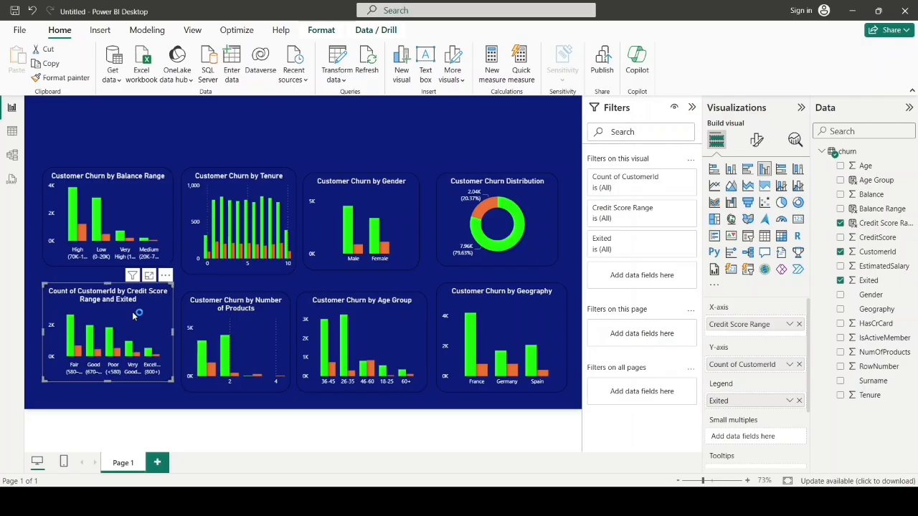
# Step: Set the Credit Score Range chart's title to "Customer Churn by Credit Score Range"
pyautogui.click(754, 141)
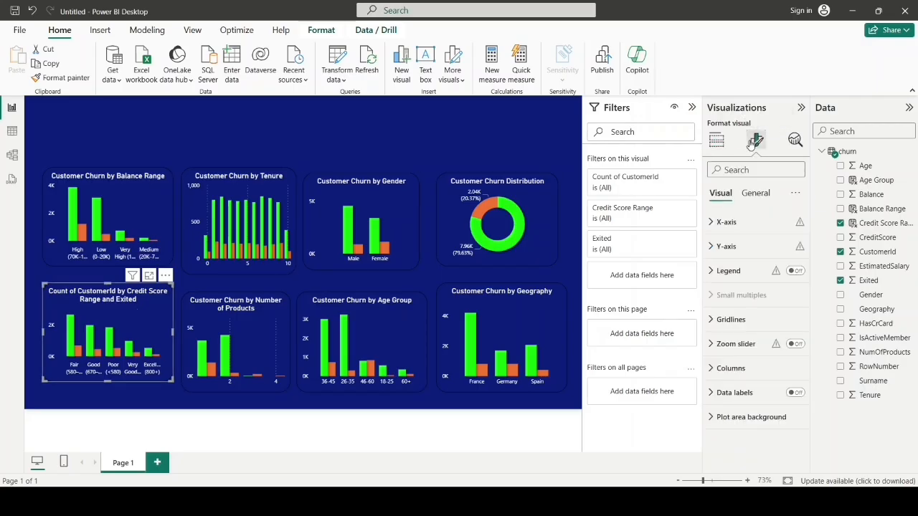
pyautogui.click(753, 194)
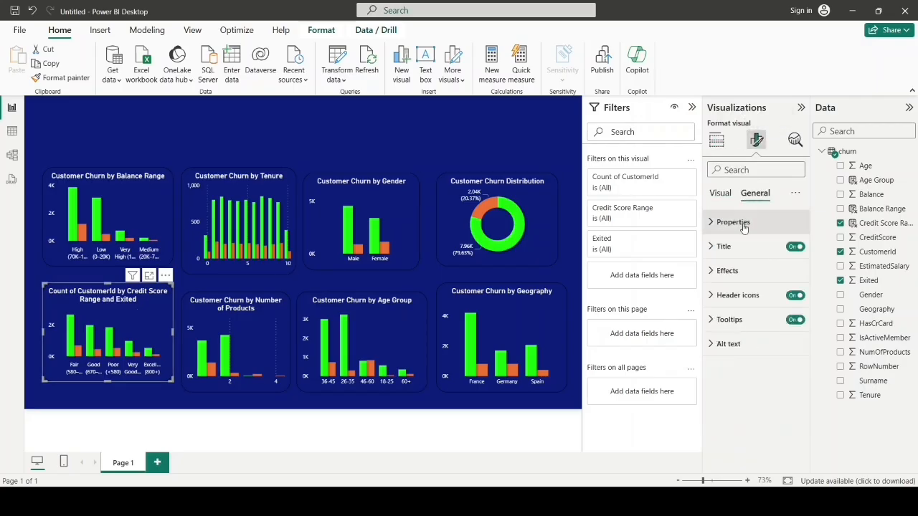
pyautogui.click(715, 248)
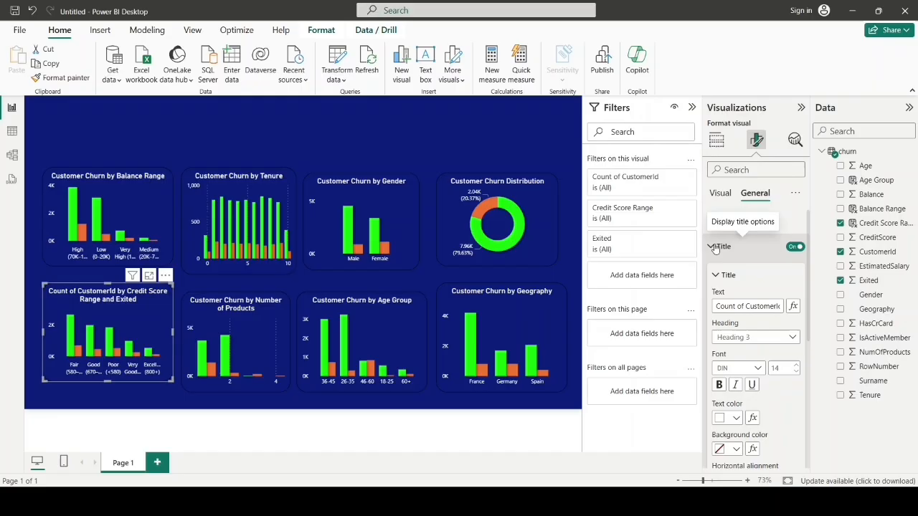
pyautogui.click(743, 306)
pyautogui.hotkey('ctrl', 'a')
pyautogui.press('BackSpace')
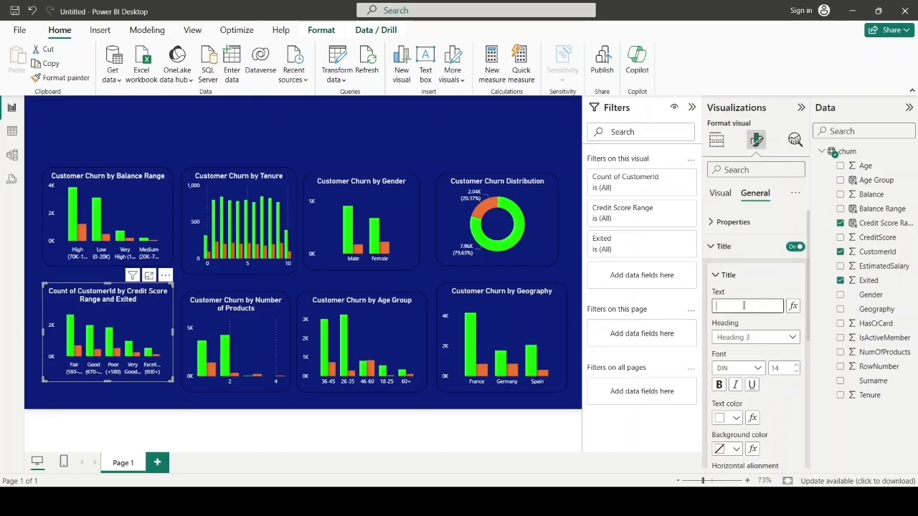
pyautogui.write('Customer Churn by Credit Score Range')
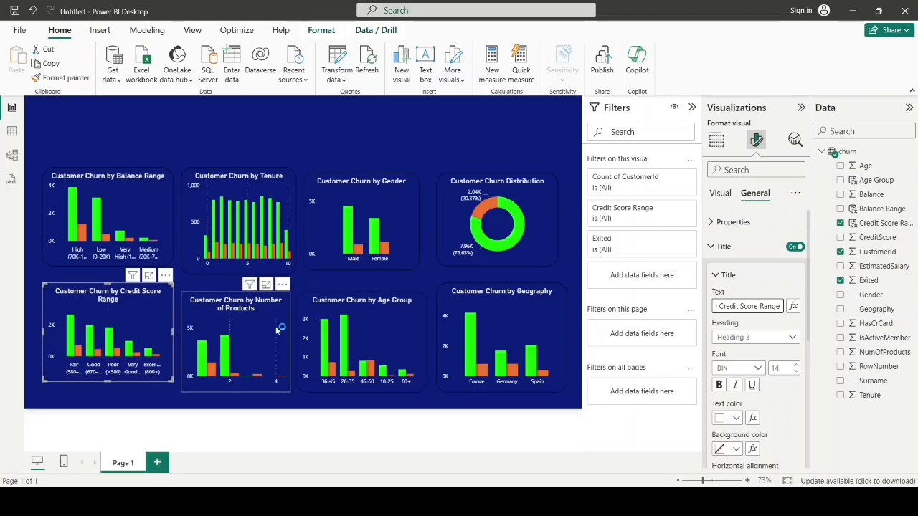
pyautogui.click(213, 406)
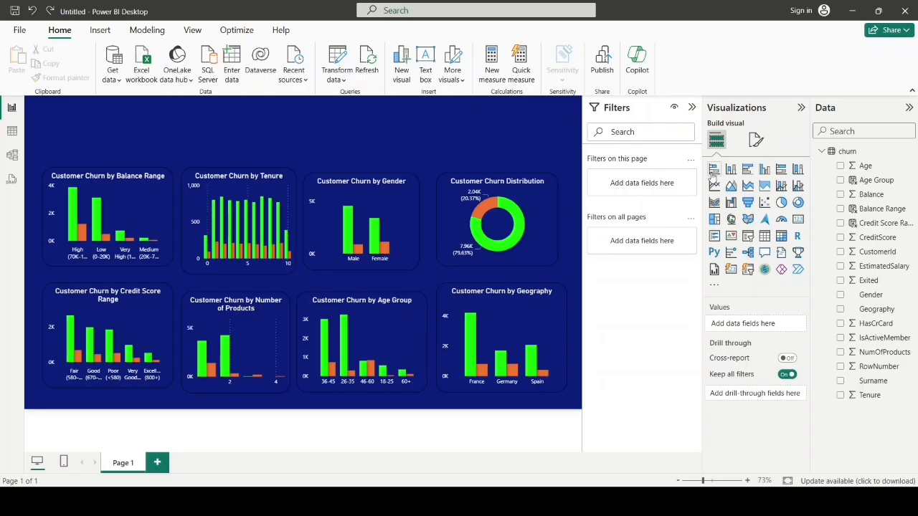
# Step: Insert a card visual and fill it with a newly created measure named Total Churned
pyautogui.click(798, 219)
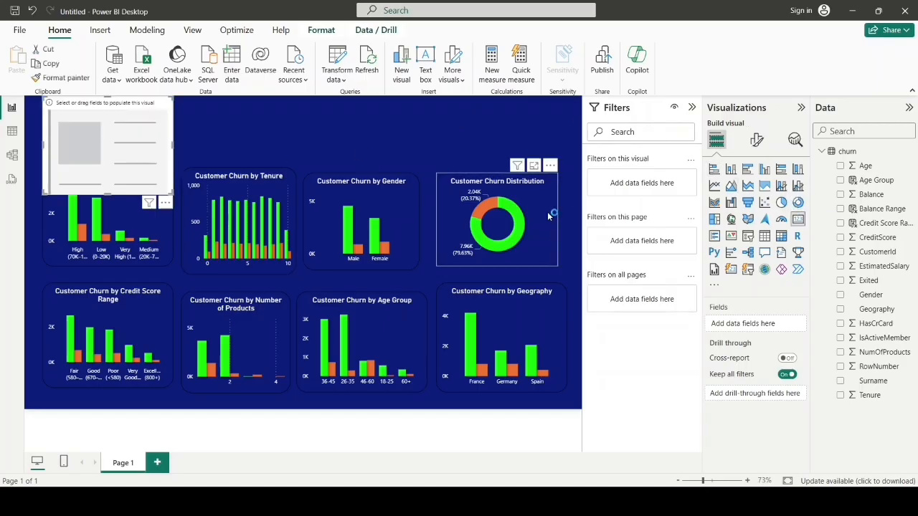
pyautogui.click(315, 126)
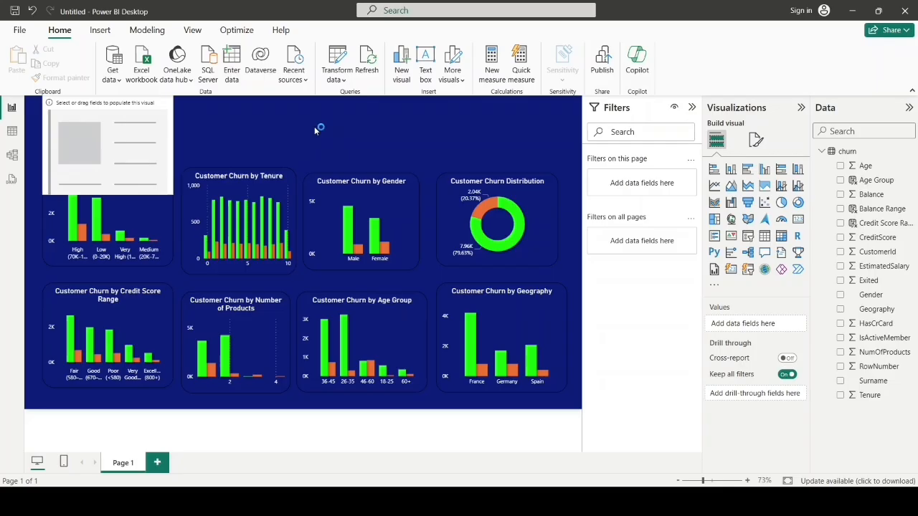
pyautogui.click(492, 72)
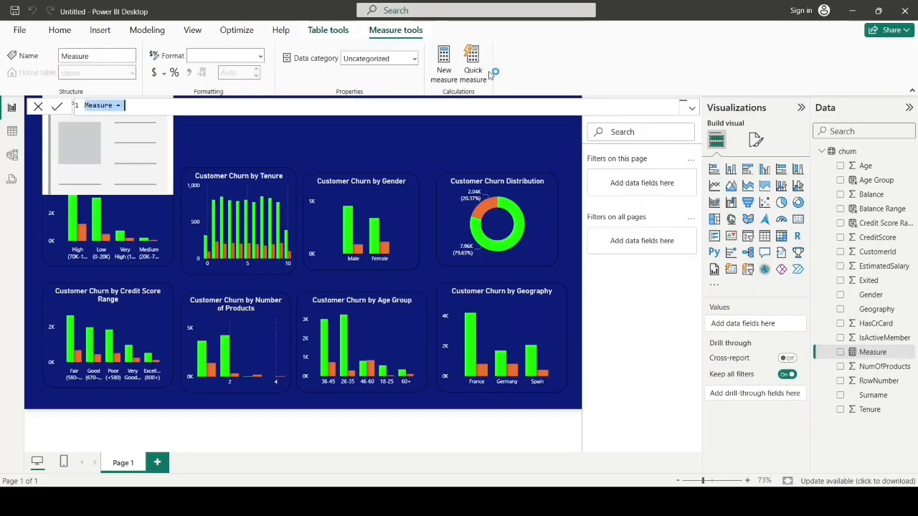
pyautogui.press('BackSpace')
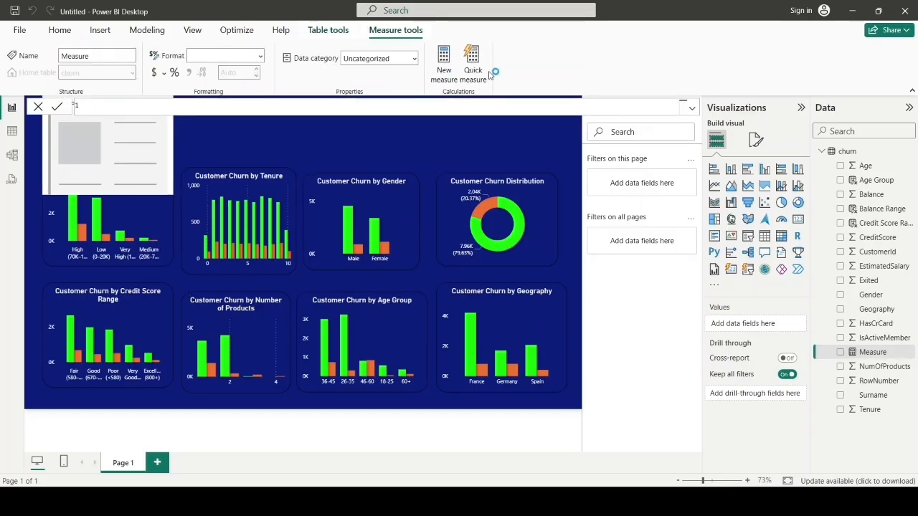
pyautogui.write('Total Churned = CALCULATE(     COUNT(churn[CustomerId]),     churn[Exited] = 1 )')
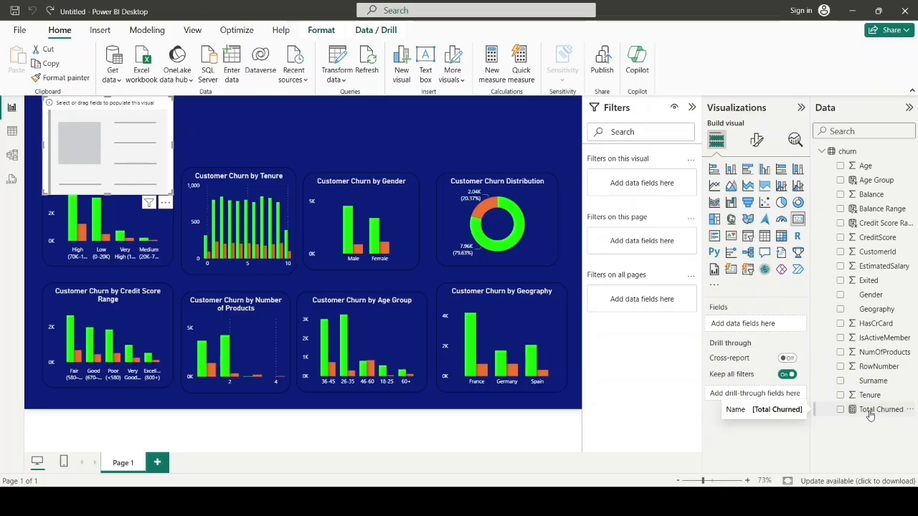
pyautogui.moveTo(870, 416); pyautogui.dragTo(758, 330)
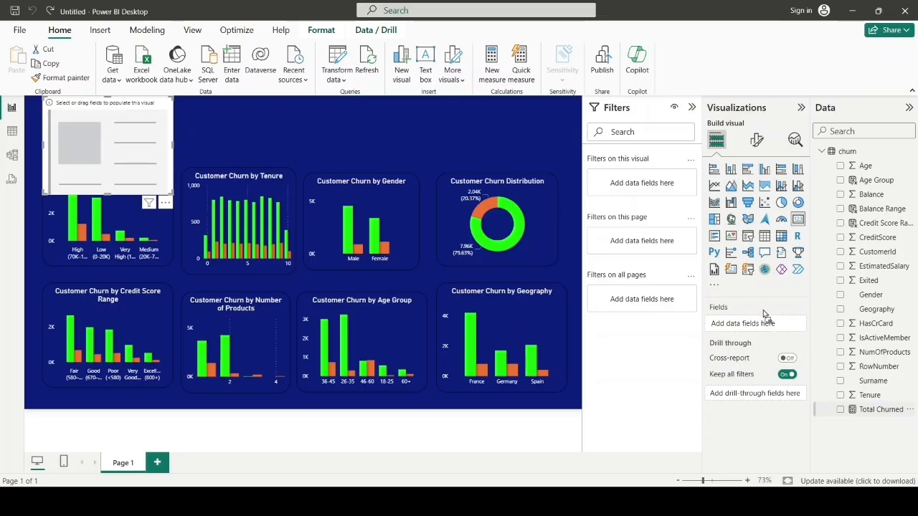
pyautogui.moveTo(762, 328); pyautogui.dragTo(760, 329)
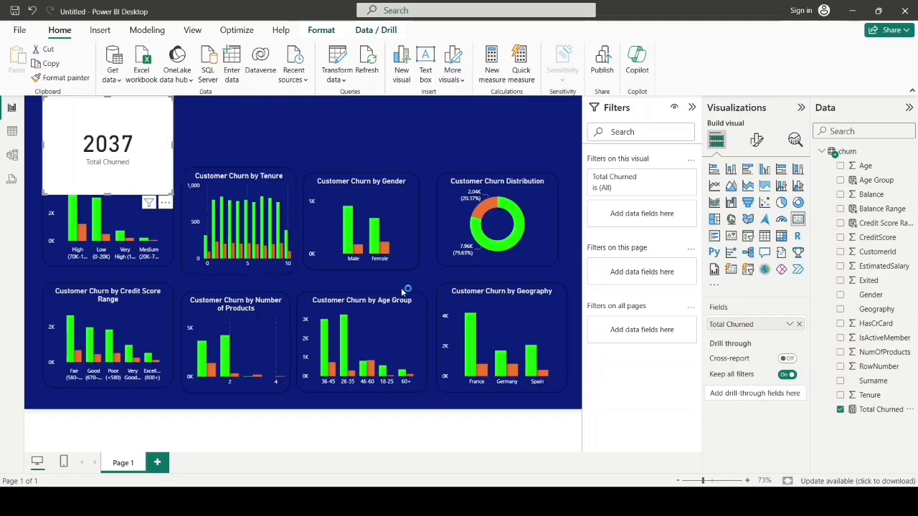
# Step: Copy the Age Group chart's formatting onto the Total Churned card with the format painter
pyautogui.click(382, 332)
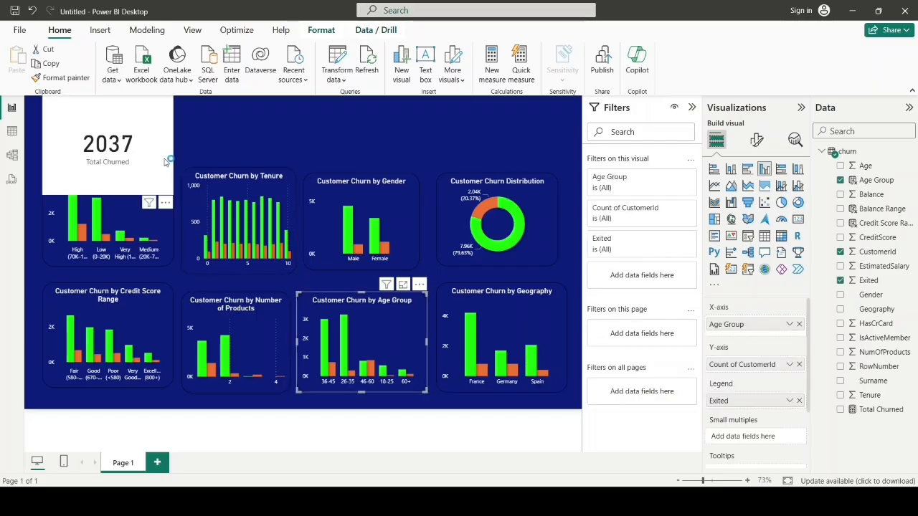
pyautogui.click(68, 78)
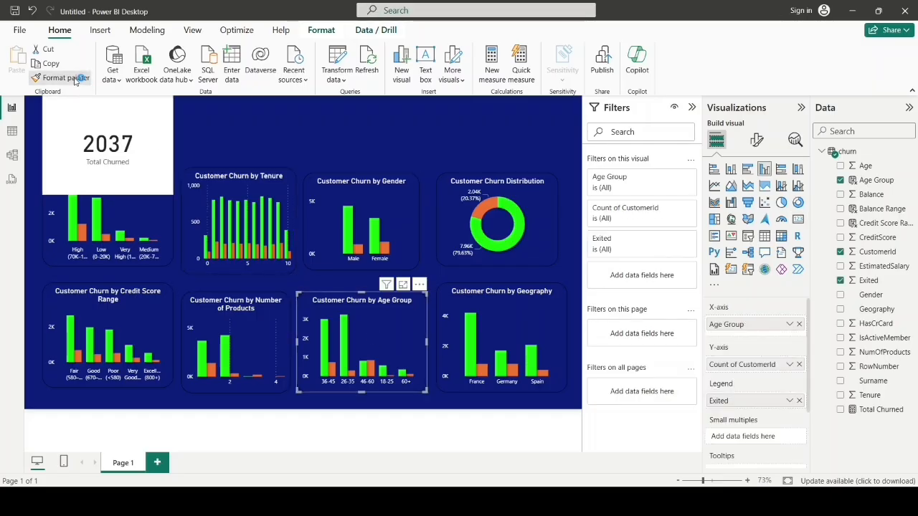
pyautogui.click(149, 135)
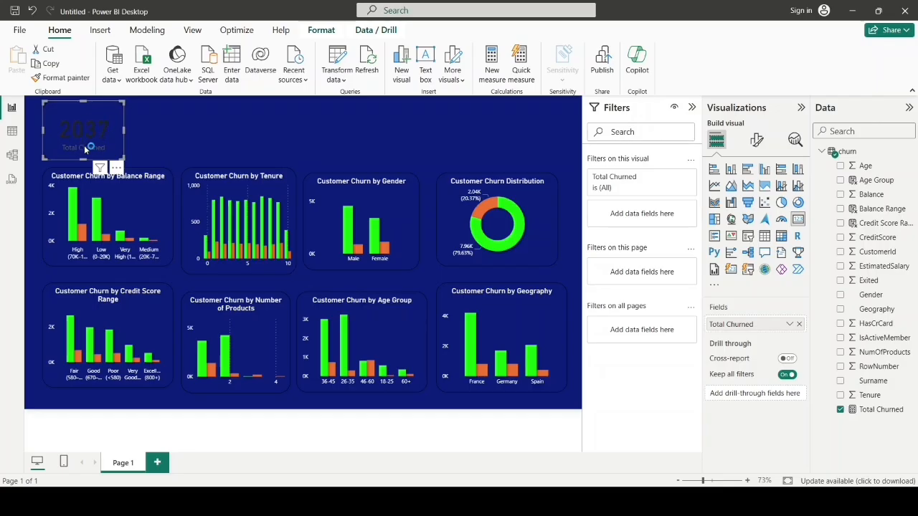
# Step: Set the callout value color of the Total Churned card to white
pyautogui.click(757, 144)
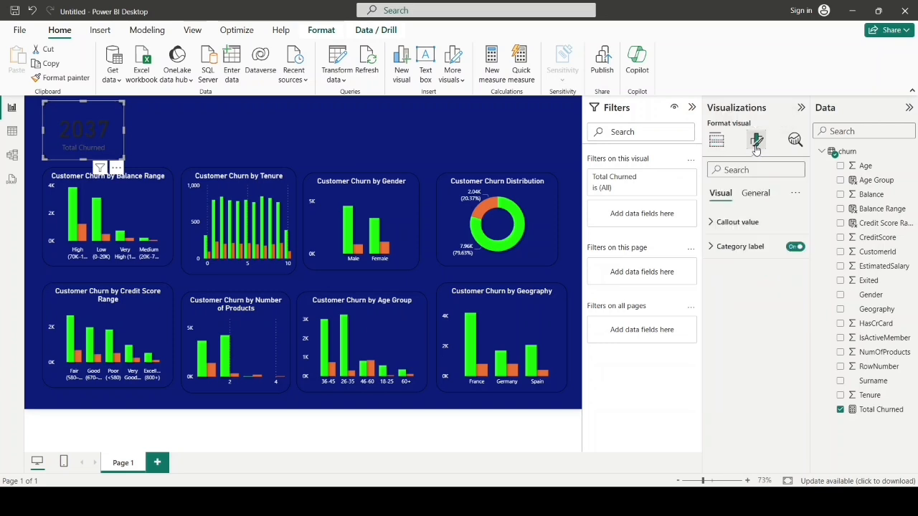
pyautogui.click(714, 224)
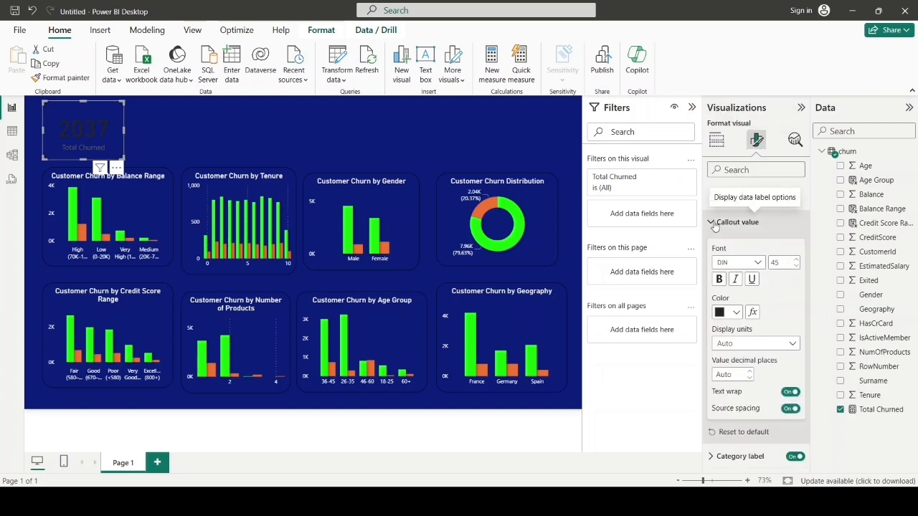
pyautogui.click(737, 314)
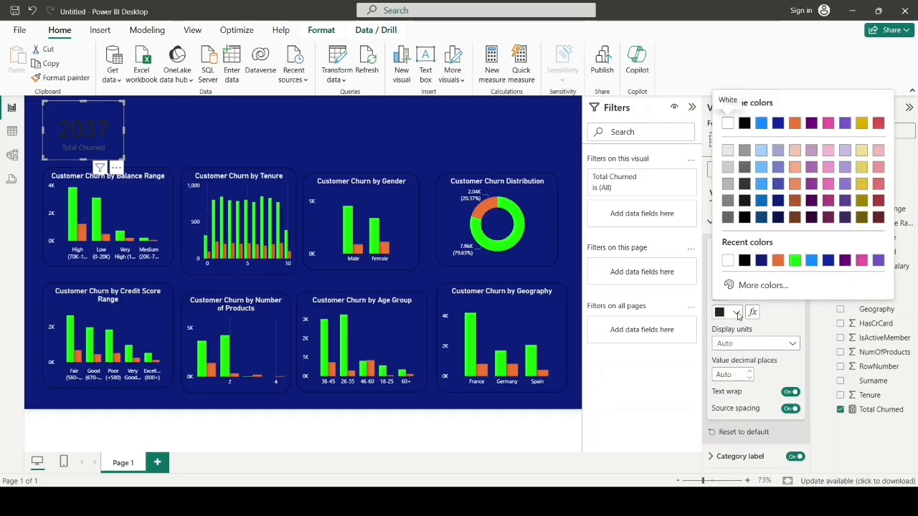
pyautogui.click(728, 261)
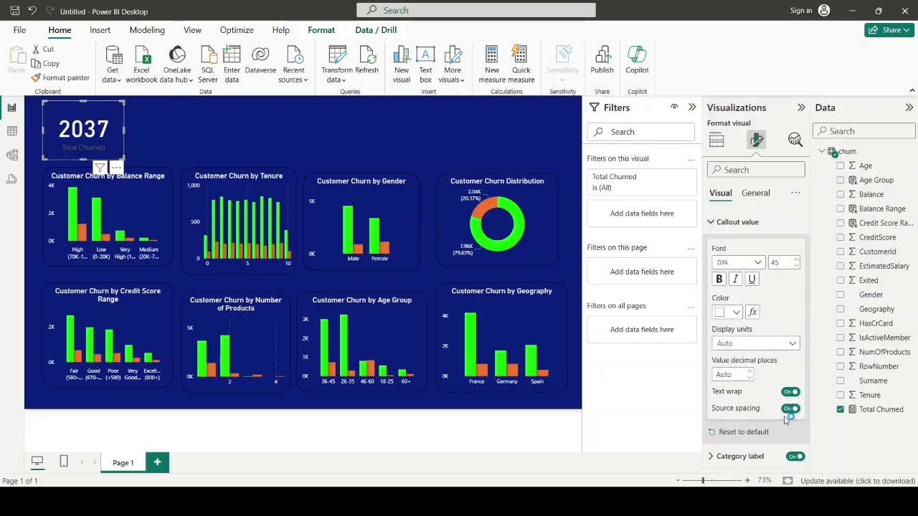
pyautogui.click(720, 223)
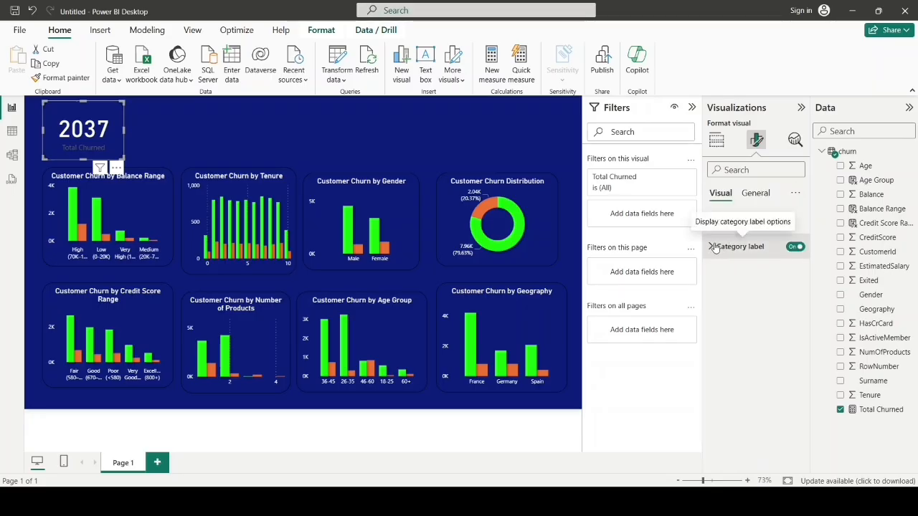
# Step: Set the category label color of the Total Churned card to white
pyautogui.click(715, 246)
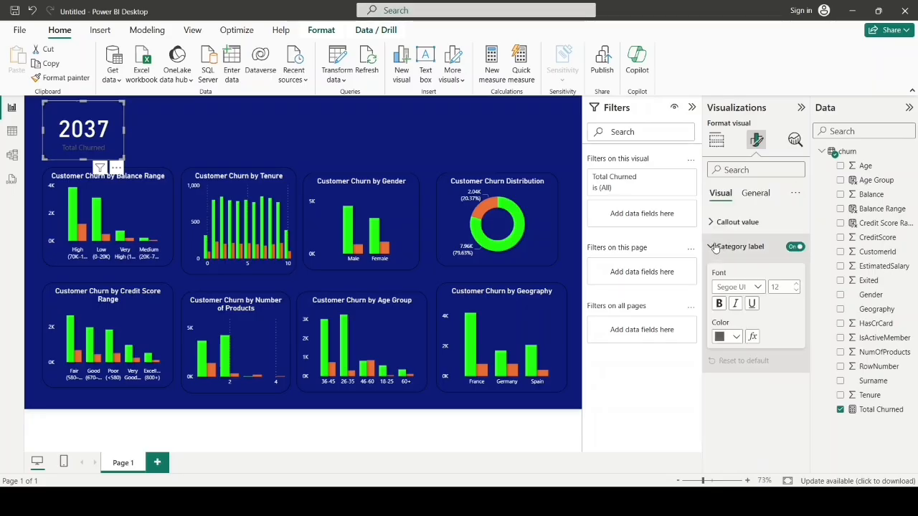
pyautogui.click(739, 338)
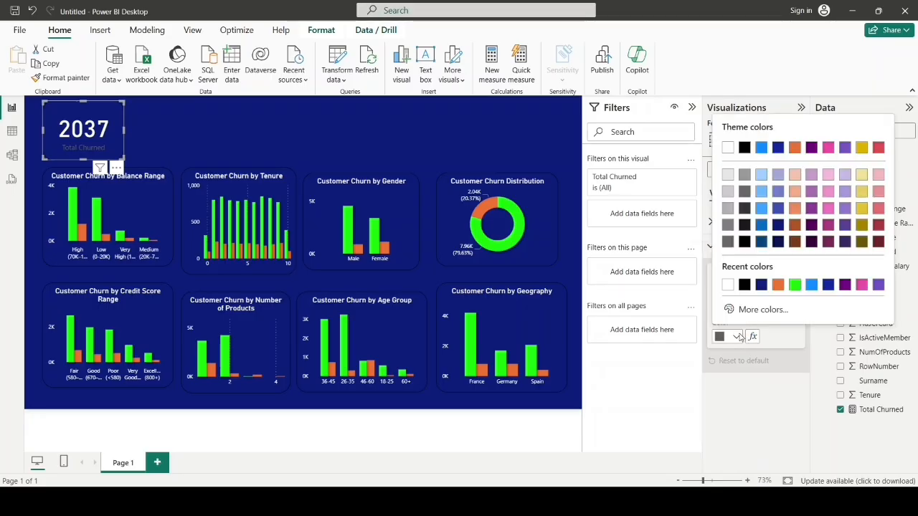
pyautogui.click(729, 286)
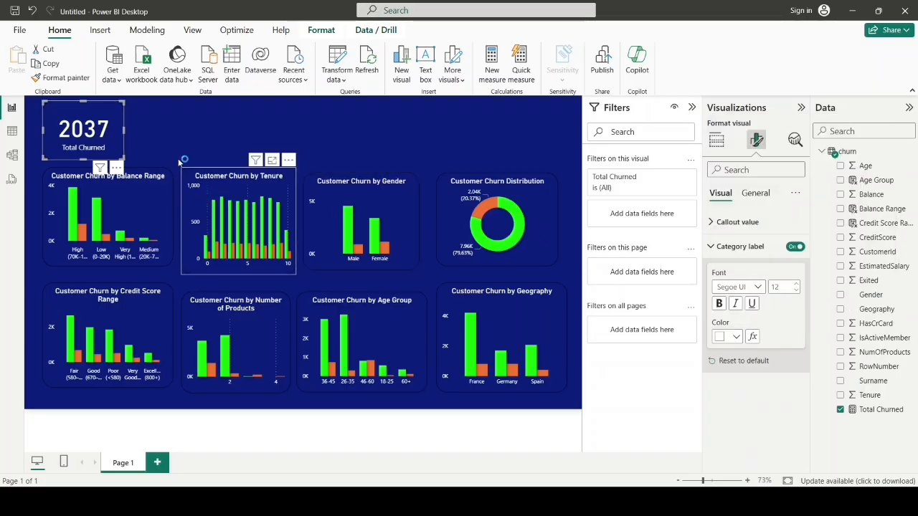
pyautogui.click(173, 130)
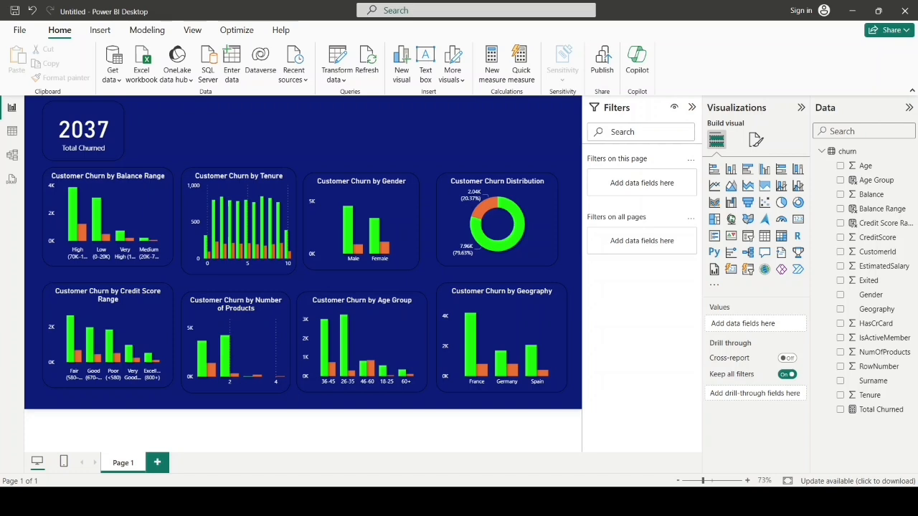
# Step: Duplicate the Total Churned card and place the copy directly beside the original in the top row
pyautogui.click(100, 113)
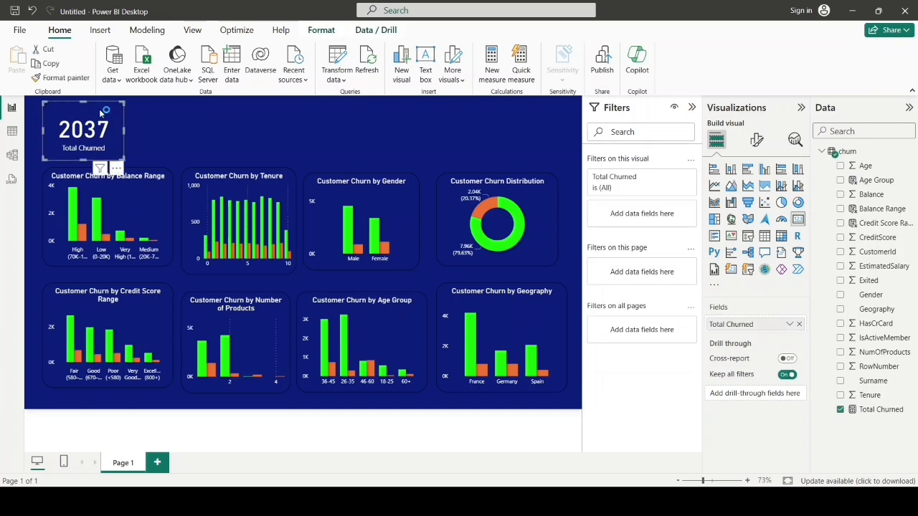
pyautogui.rightClick(104, 111)
pyautogui.moveTo(129, 147)
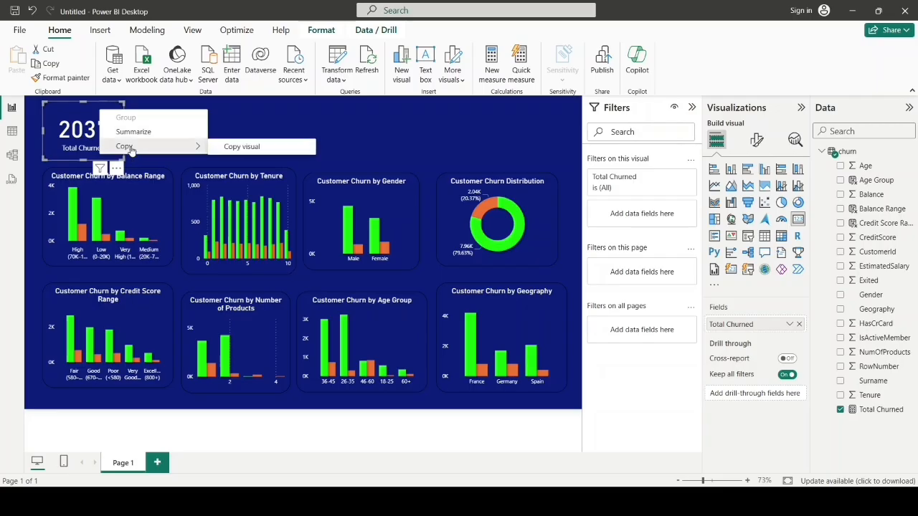
pyautogui.click(242, 147)
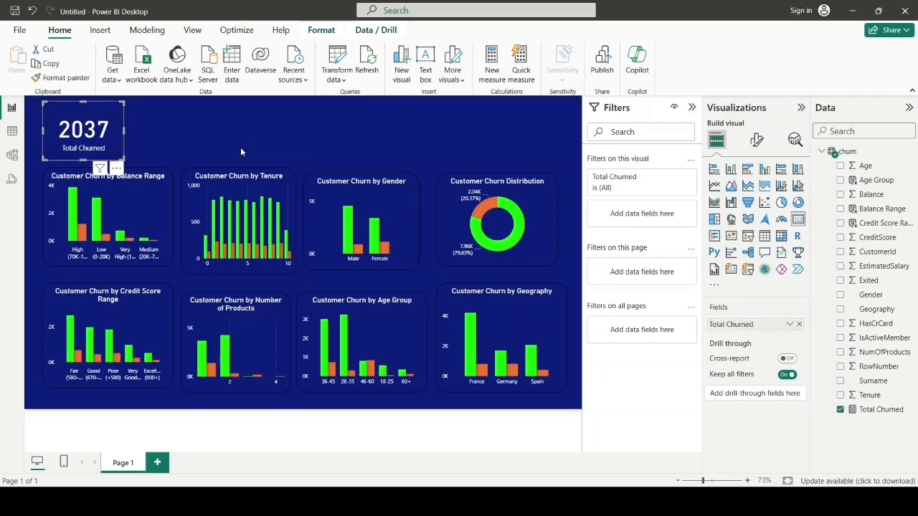
pyautogui.click(236, 128)
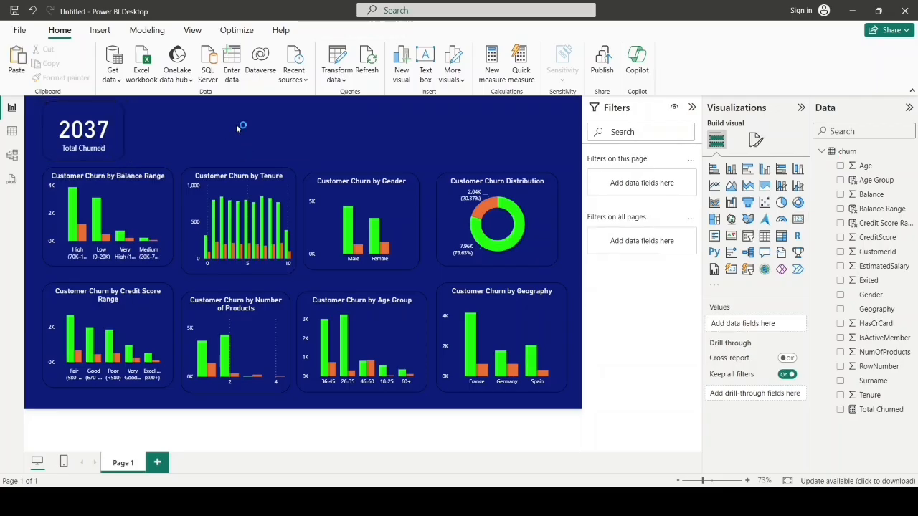
pyautogui.hotkey('ctrl', 'v')
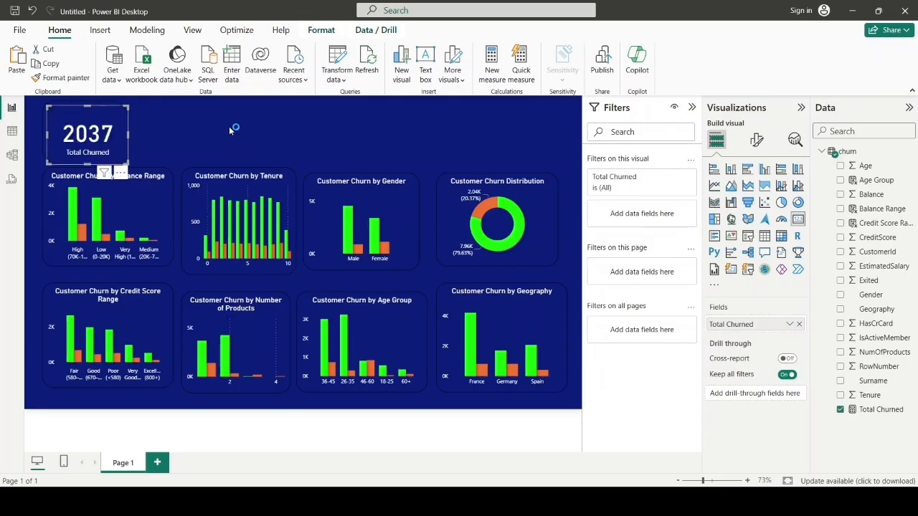
pyautogui.moveTo(96, 120); pyautogui.dragTo(184, 117)
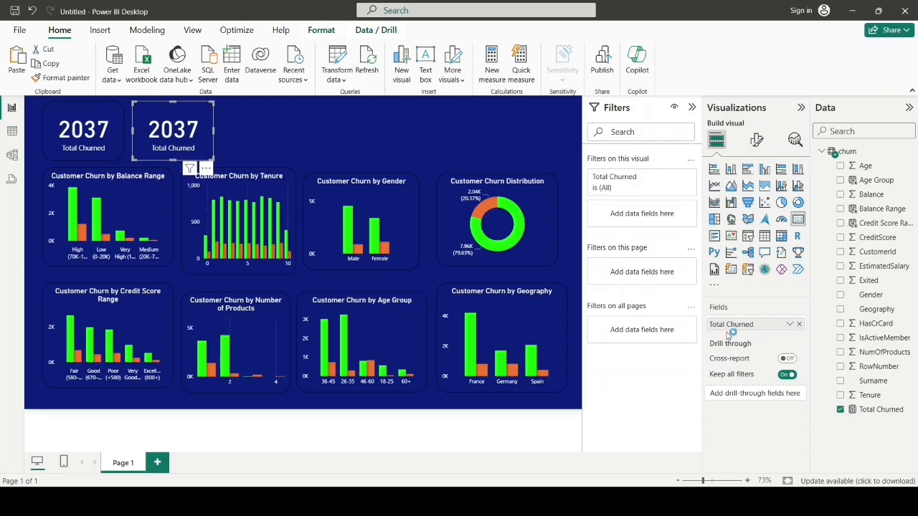
# Step: Replace the Total Churned field in the copied card with the Tenure field
pyautogui.click(798, 325)
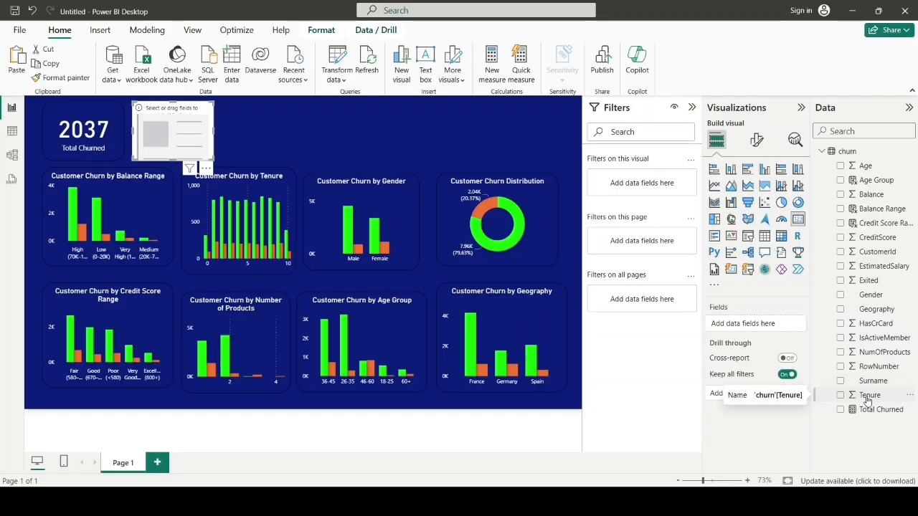
pyautogui.moveTo(867, 400); pyautogui.dragTo(760, 333)
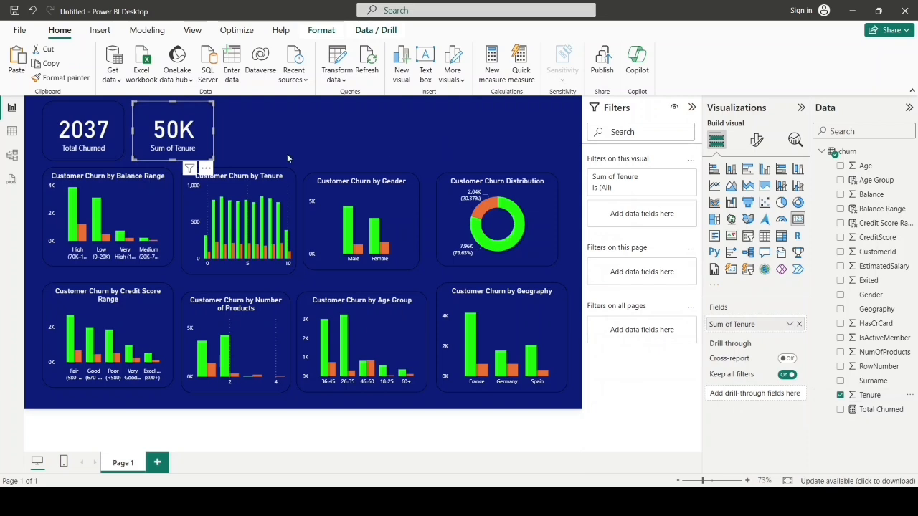
pyautogui.click(259, 140)
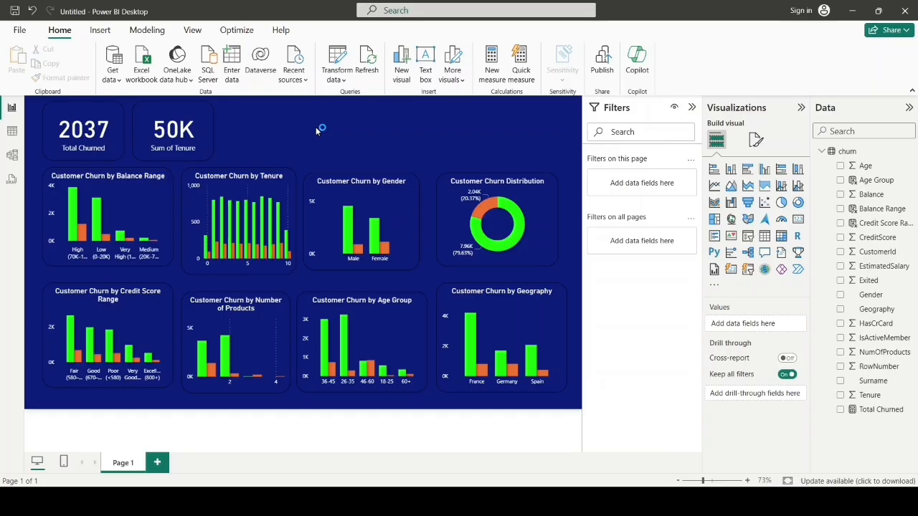
# Step: Insert a text box beside the Sum of Tenure card, widen it, and enter the title "Banking Customer Churned"
pyautogui.click(100, 30)
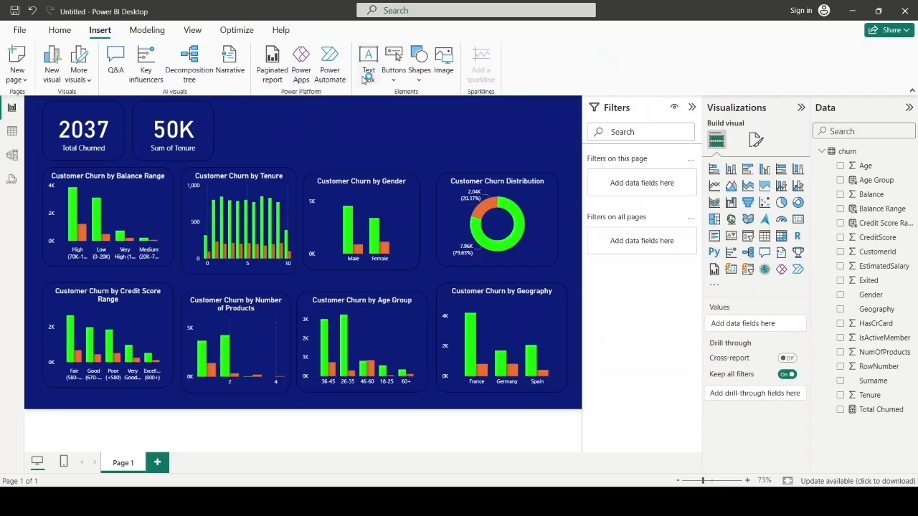
pyautogui.click(369, 75)
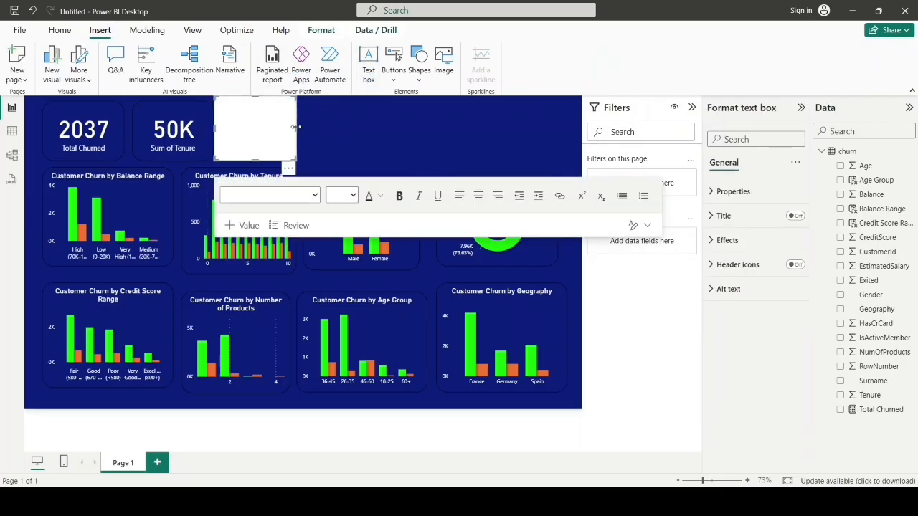
pyautogui.moveTo(294, 127); pyautogui.dragTo(436, 138)
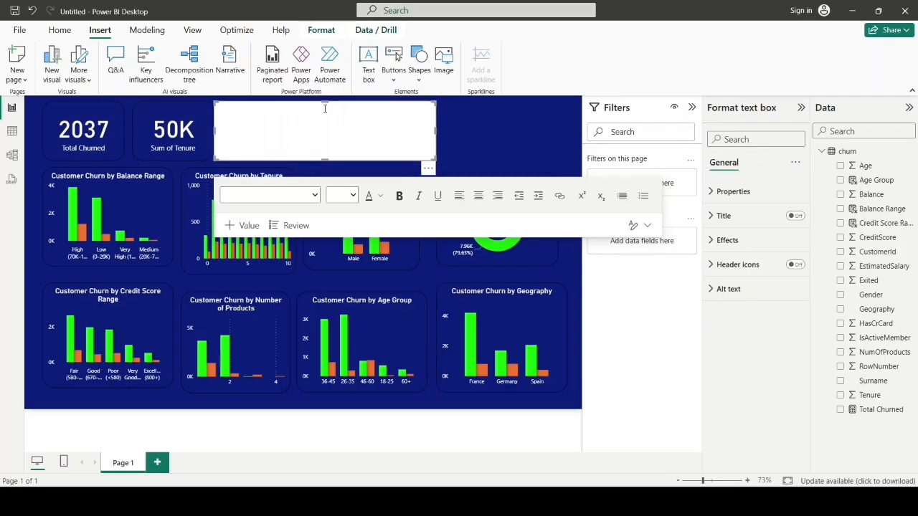
pyautogui.click(242, 119)
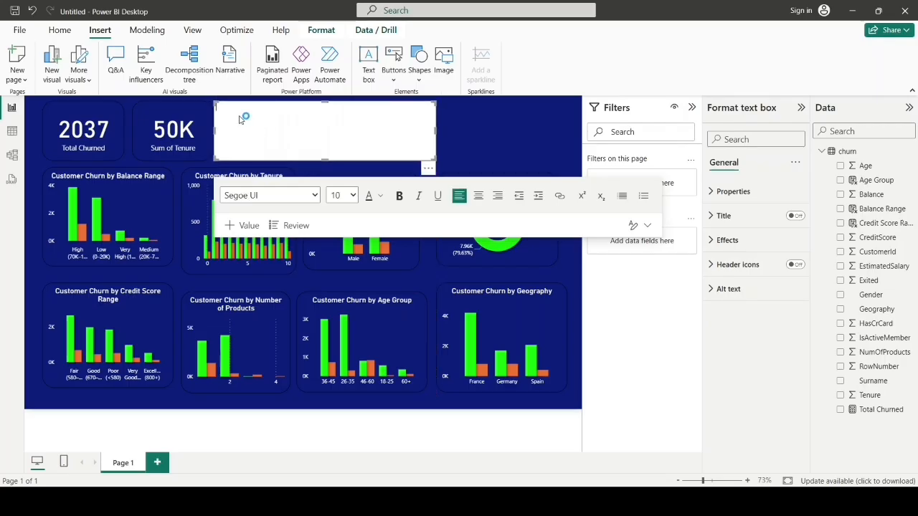
pyautogui.hotkey('ctrl', 'v')
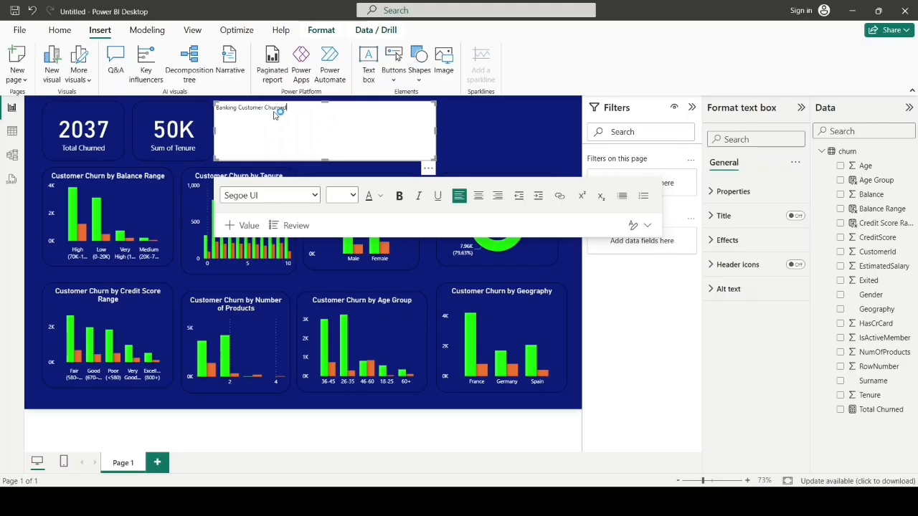
# Step: Make the "Banking Customer Churned" title bold and set its font size to 28
pyautogui.moveTo(286, 108); pyautogui.dragTo(217, 114)
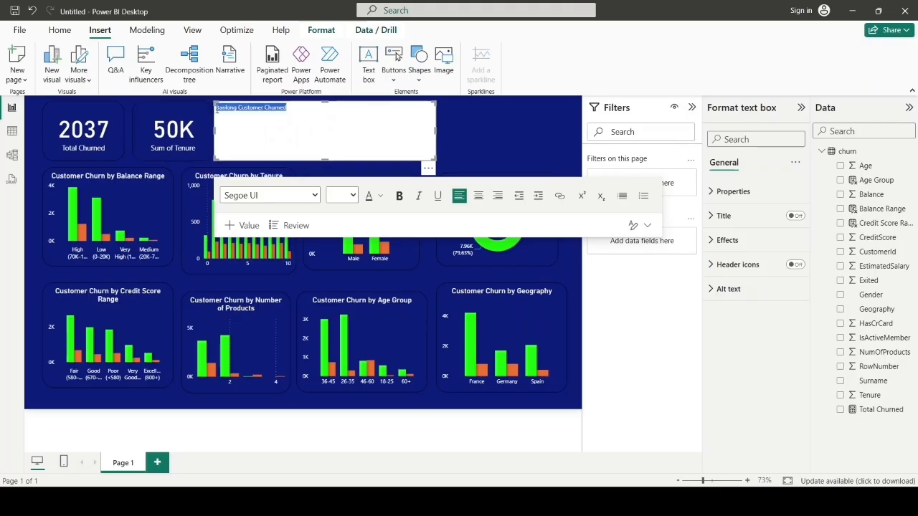
pyautogui.click(399, 198)
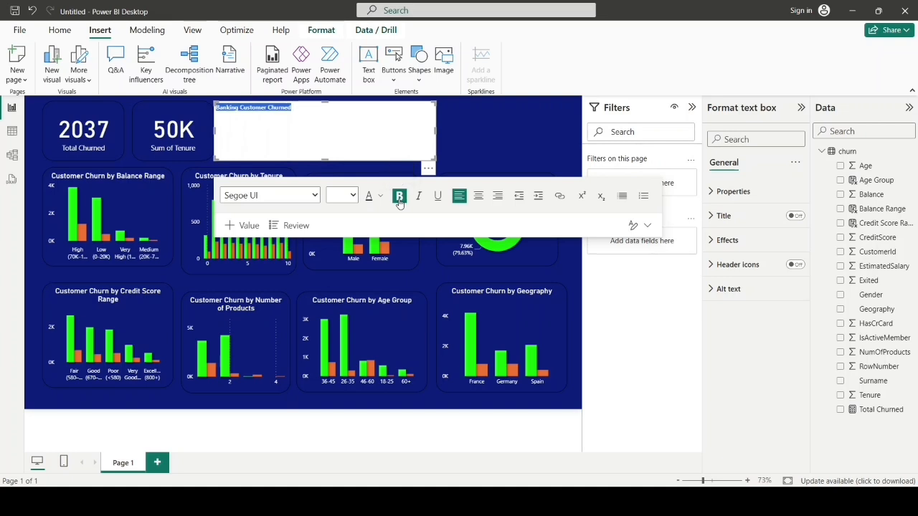
pyautogui.click(355, 197)
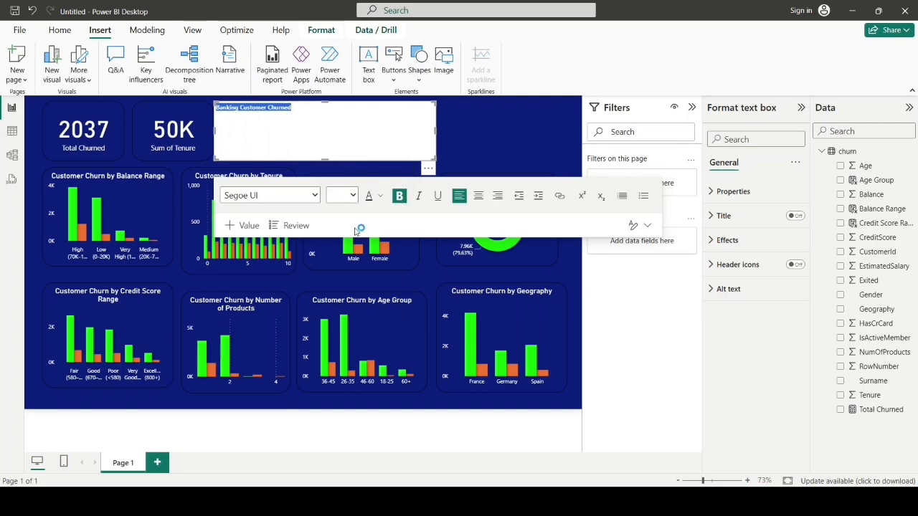
pyautogui.click(347, 388)
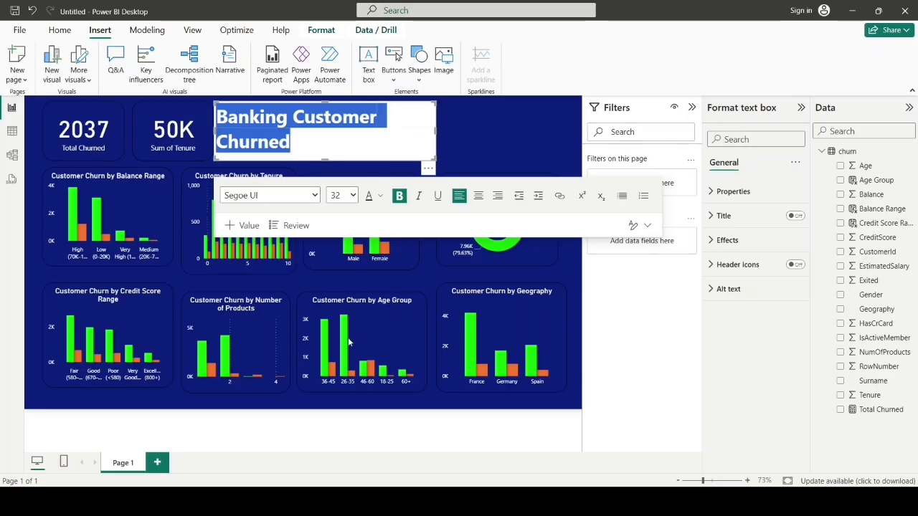
pyautogui.click(348, 337)
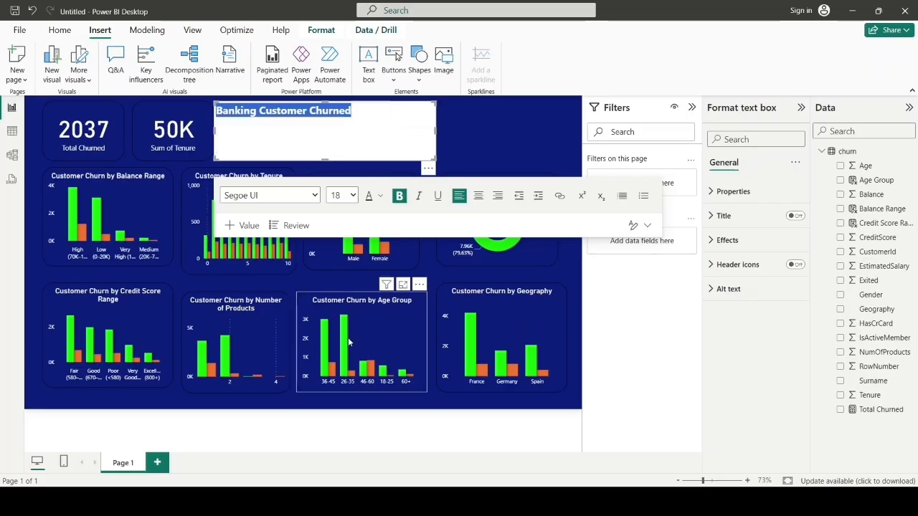
pyautogui.click(354, 198)
pyautogui.click(348, 375)
pyautogui.click(298, 145)
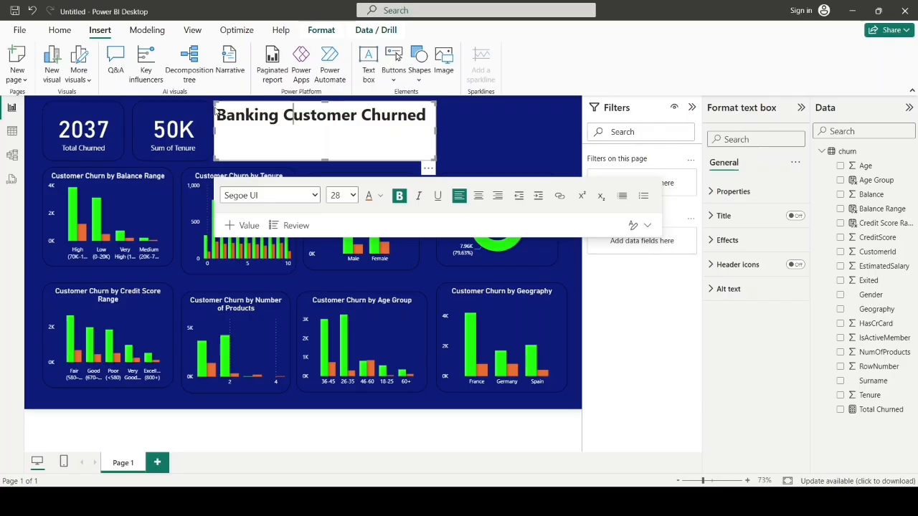
# Step: Set the font color of the "Banking Customer Churned" title to orange #E66C37, Theme color 3
pyautogui.moveTo(217, 115); pyautogui.dragTo(432, 137)
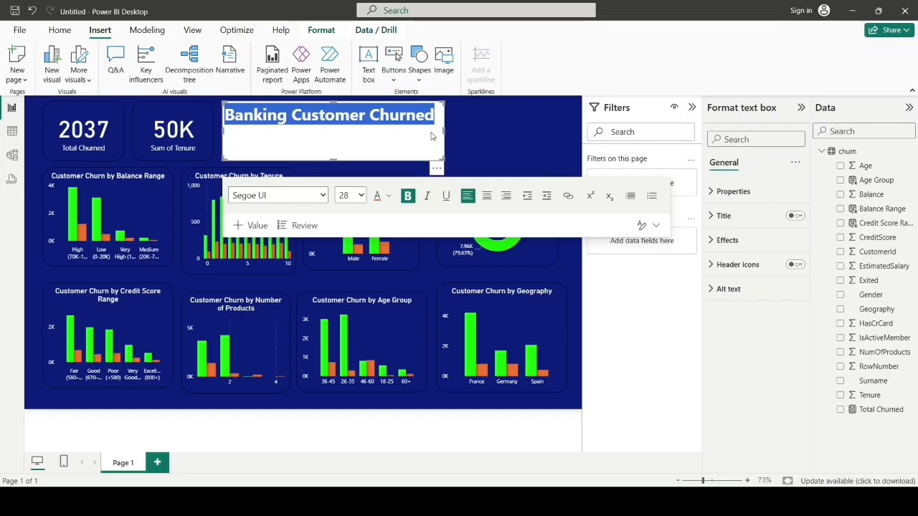
pyautogui.click(388, 201)
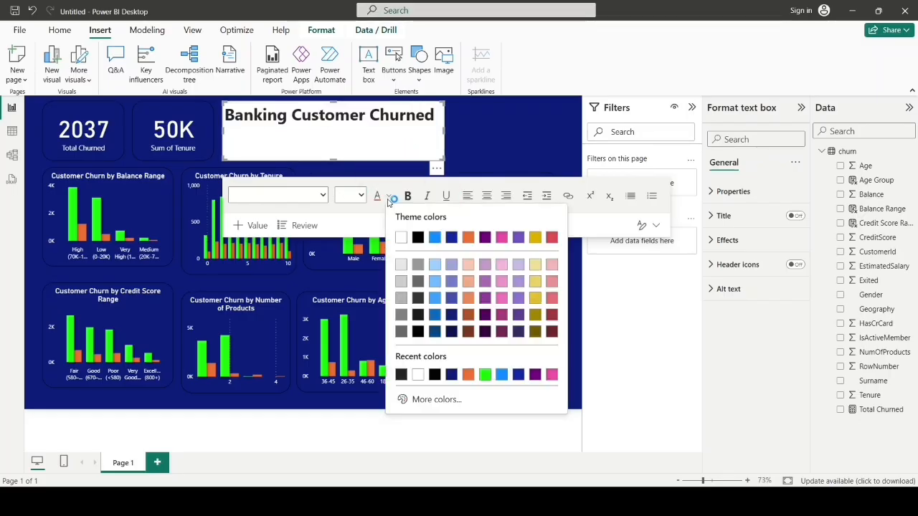
pyautogui.click(468, 241)
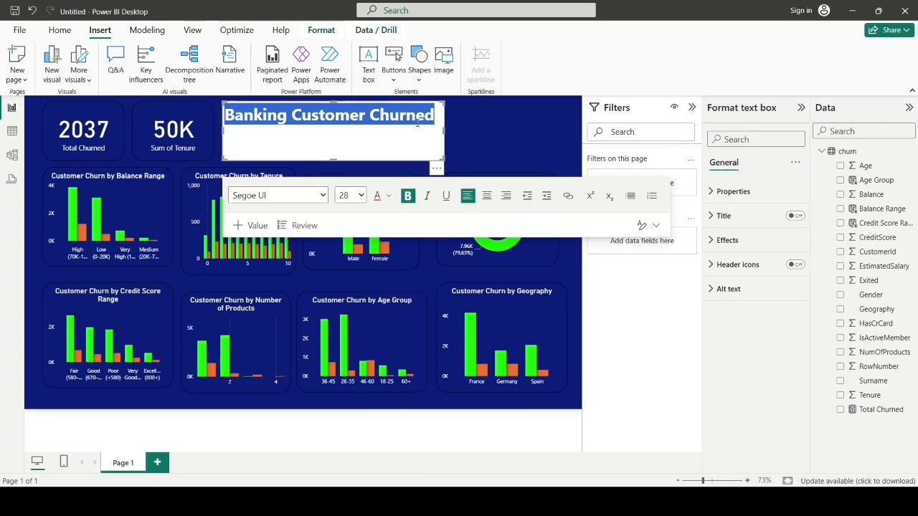
pyautogui.click(475, 134)
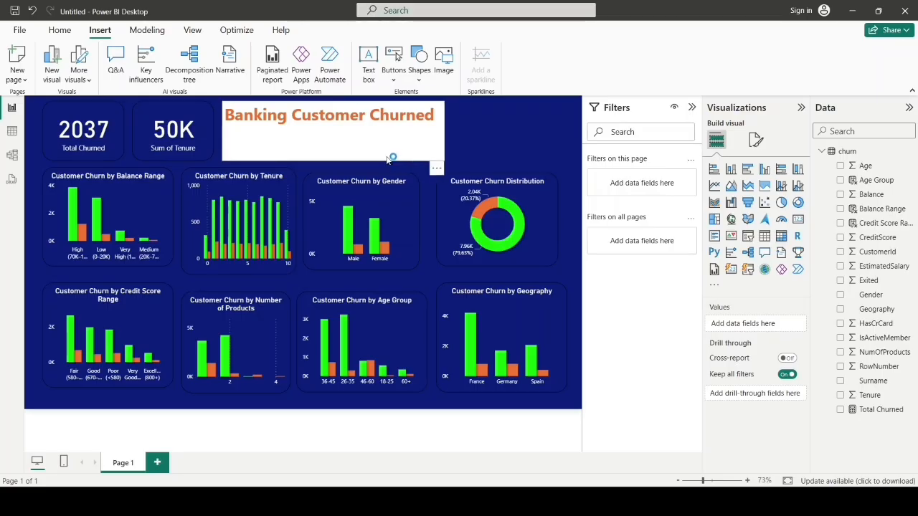
# Step: Copy the Age Group chart's formatting onto the "Banking Customer Churned" text box with the format painter
pyautogui.click(340, 141)
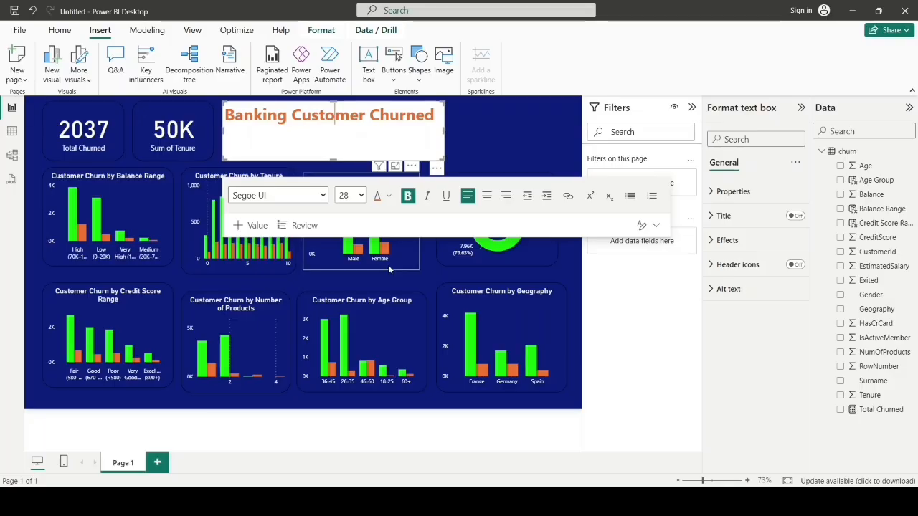
pyautogui.click(370, 337)
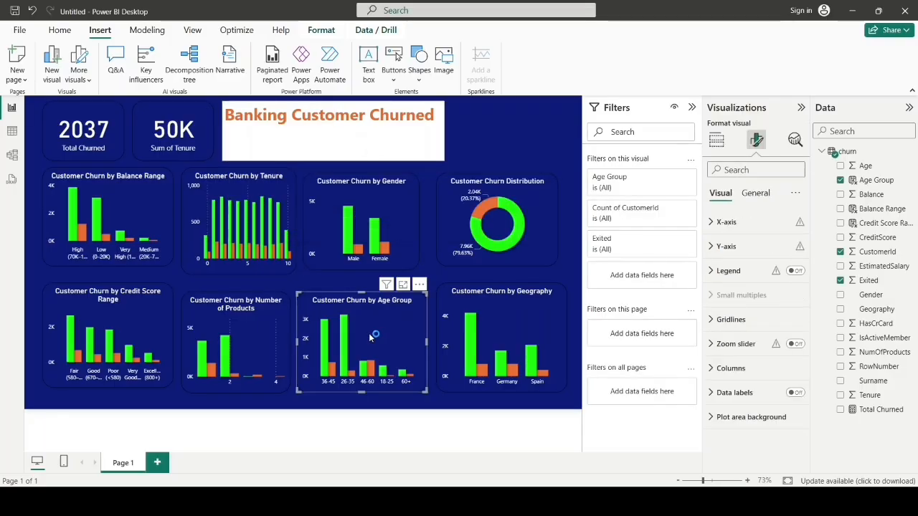
pyautogui.click(59, 30)
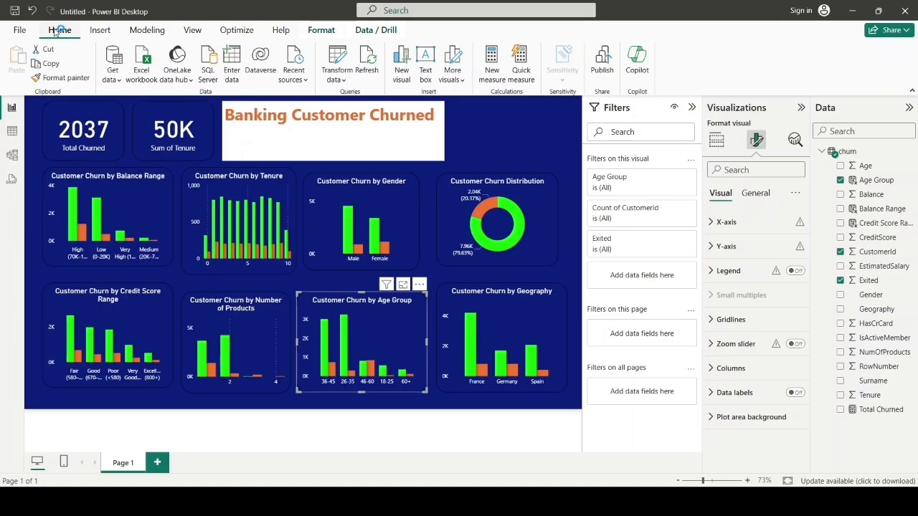
pyautogui.click(68, 81)
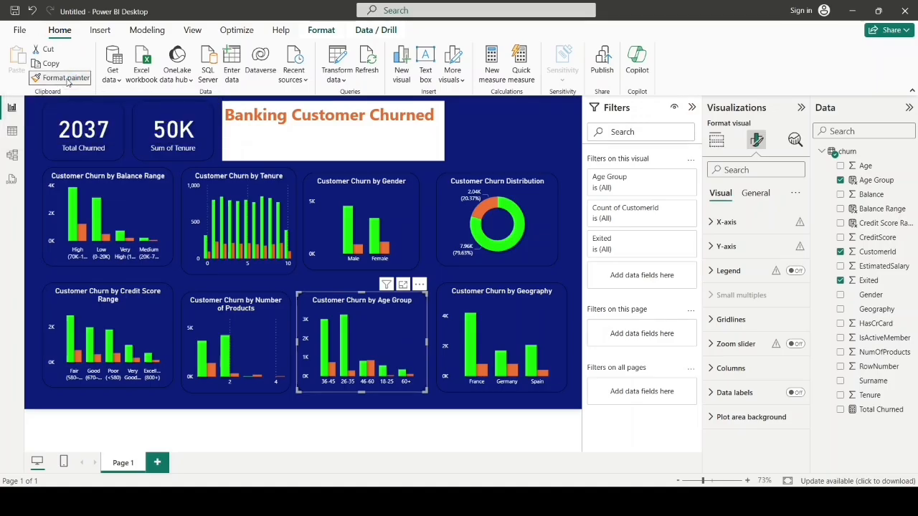
pyautogui.click(312, 140)
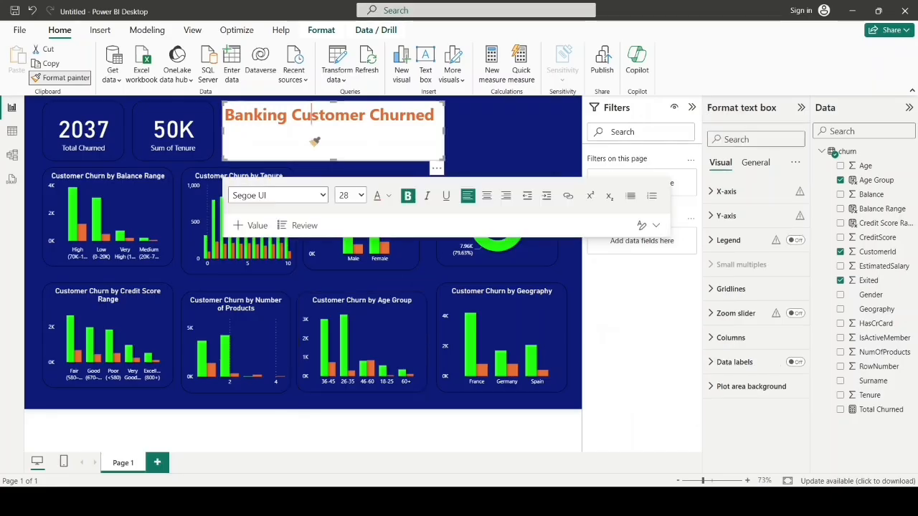
pyautogui.click(500, 134)
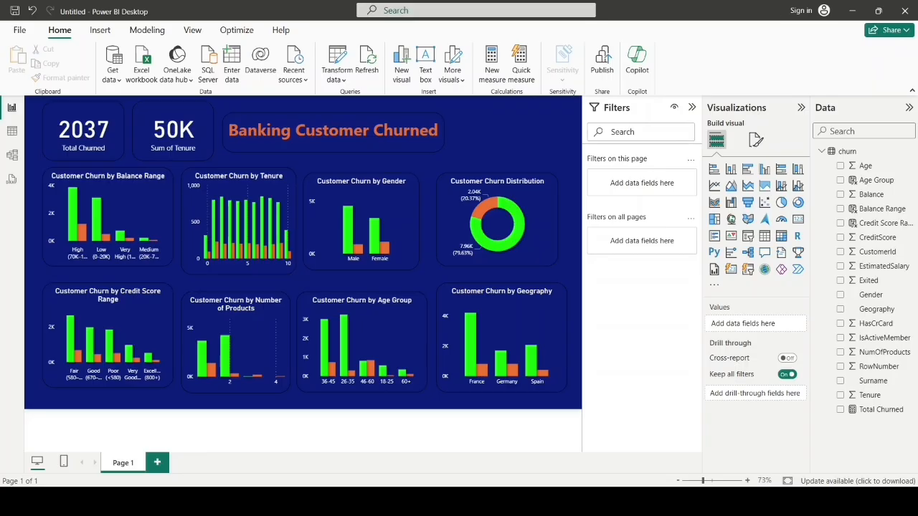
# Step: Add a slicer beside the "Banking Customer Churned" title and assign the Geography field to it
pyautogui.click(750, 237)
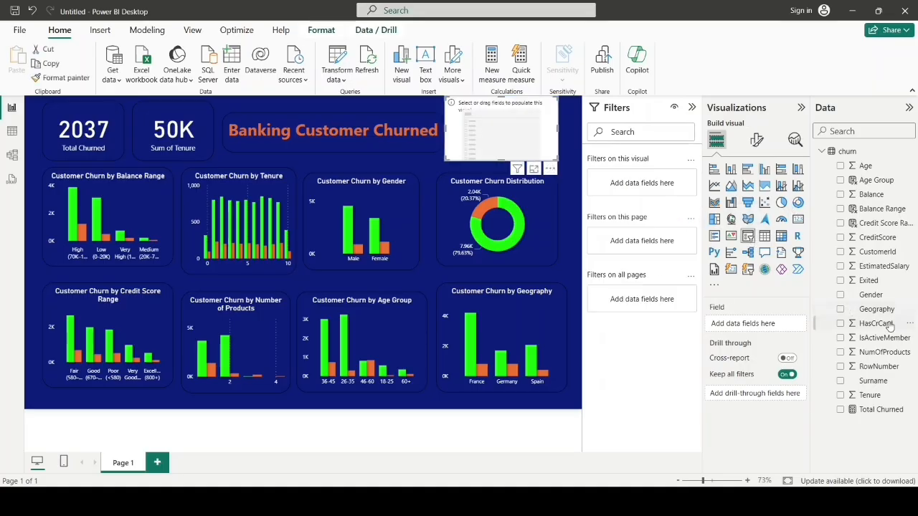
pyautogui.moveTo(871, 313); pyautogui.dragTo(767, 327)
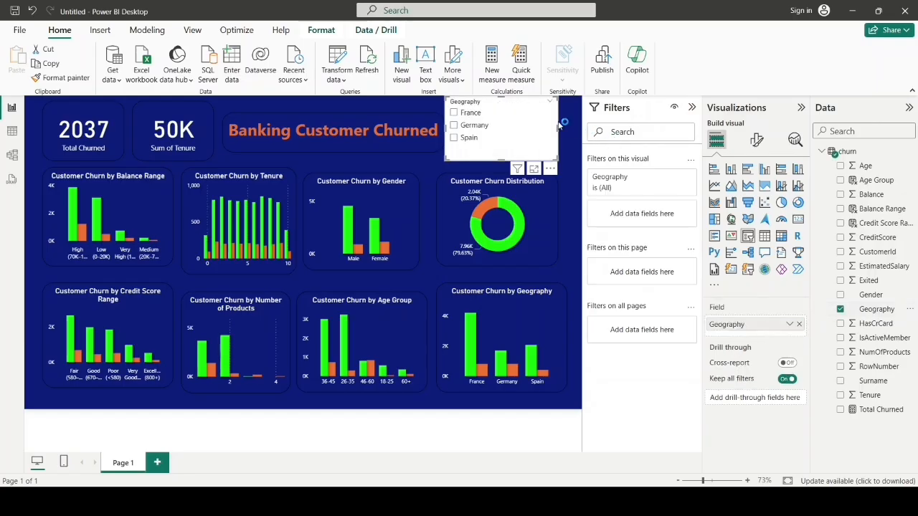
# Step: Copy the Age Group chart's formatting onto the Geography slicer with the format painter, leaving no country selected
pyautogui.click(363, 337)
pyautogui.click(62, 77)
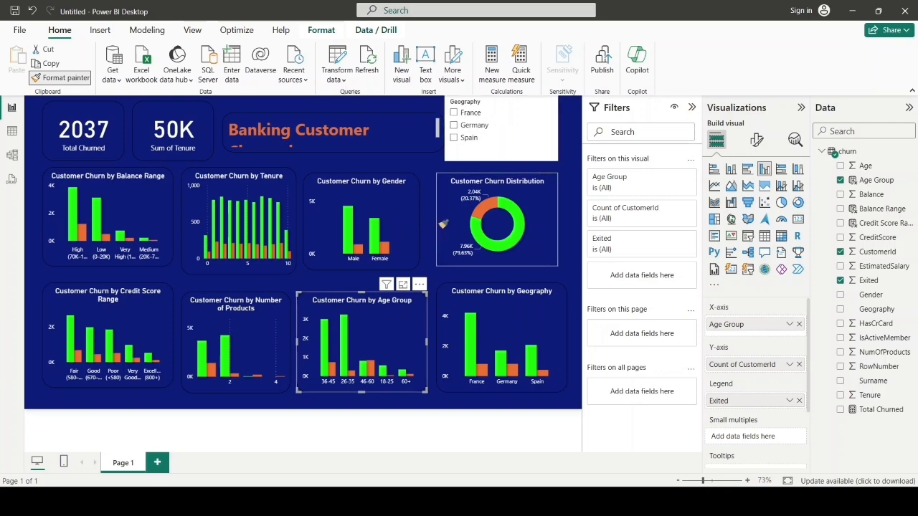
pyautogui.click(385, 335)
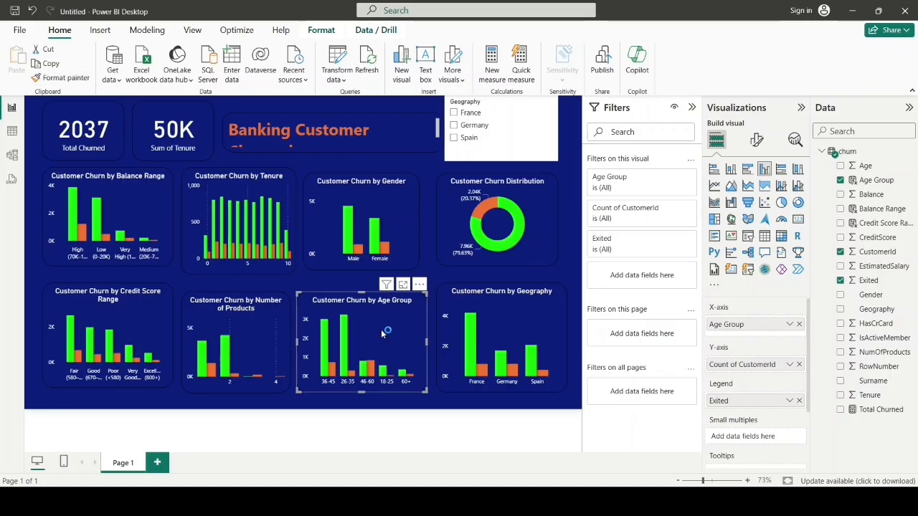
pyautogui.click(64, 78)
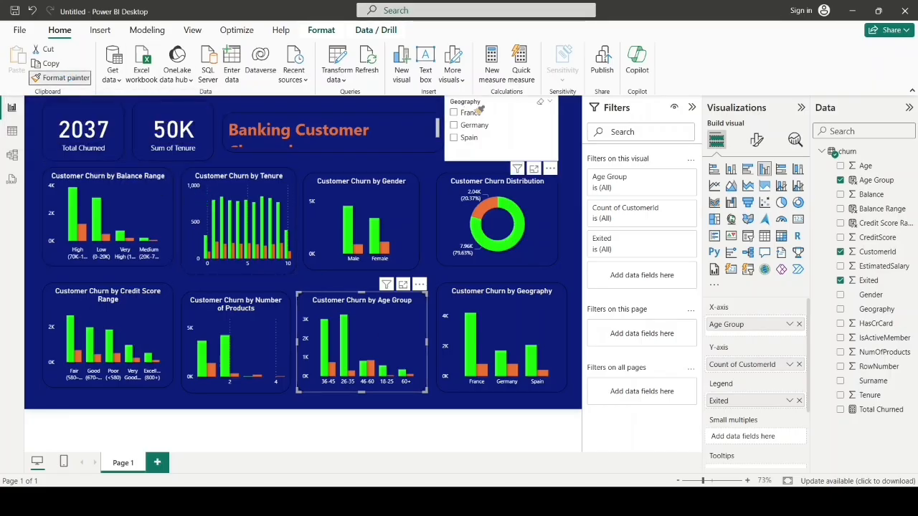
pyautogui.click(506, 127)
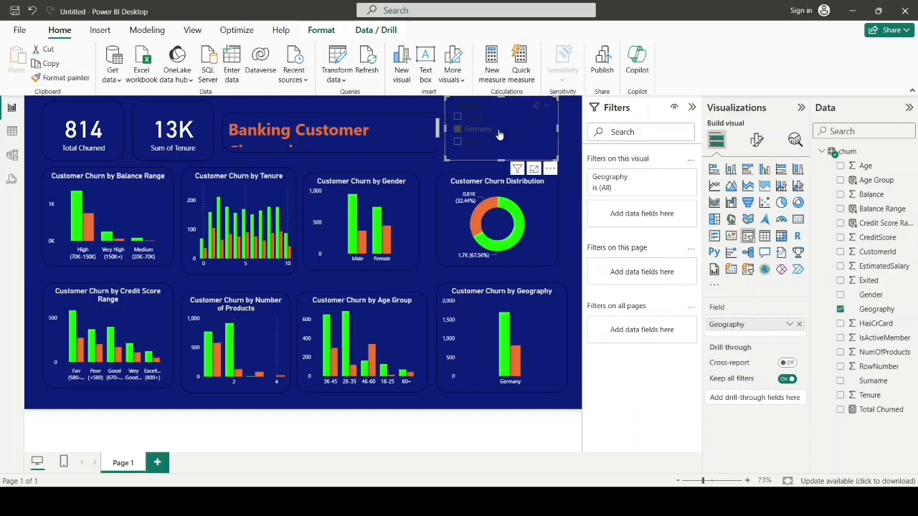
pyautogui.click(500, 134)
pyautogui.click(520, 134)
pyautogui.click(477, 135)
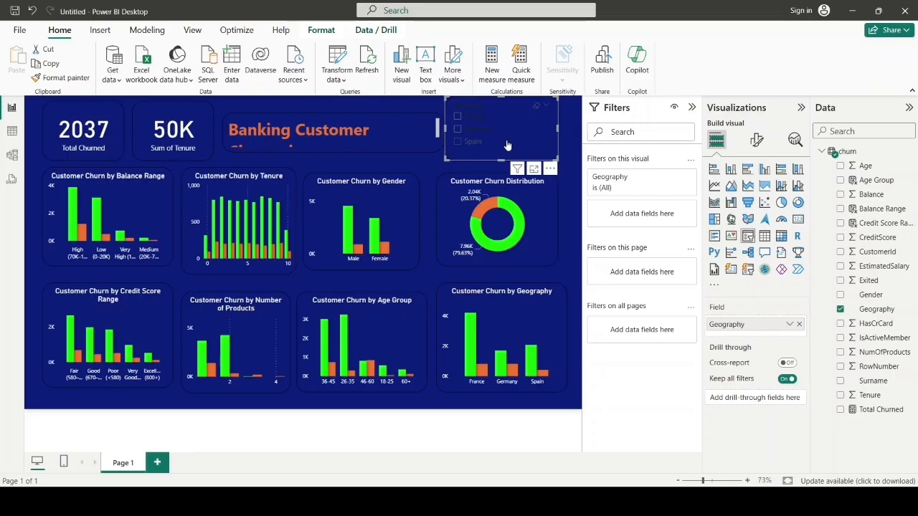
# Step: Set the font color of the Geography slicer's header to white
pyautogui.click(758, 138)
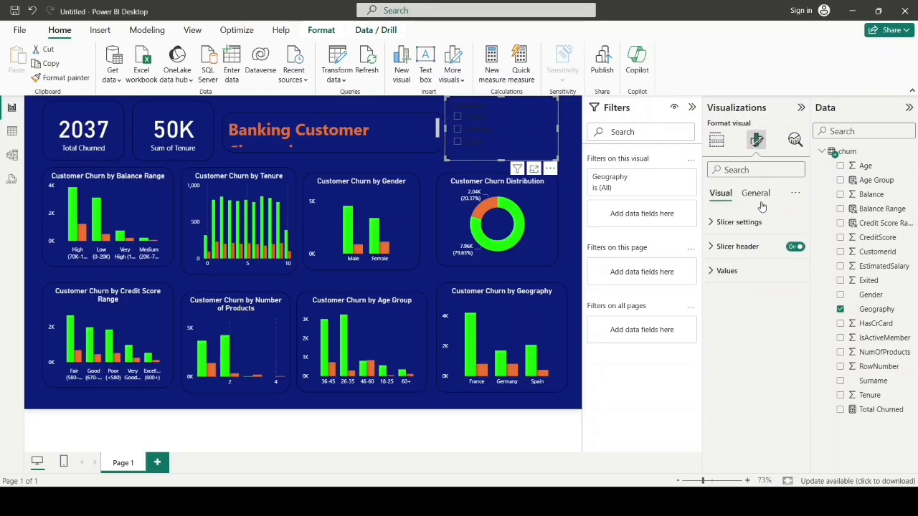
pyautogui.click(710, 247)
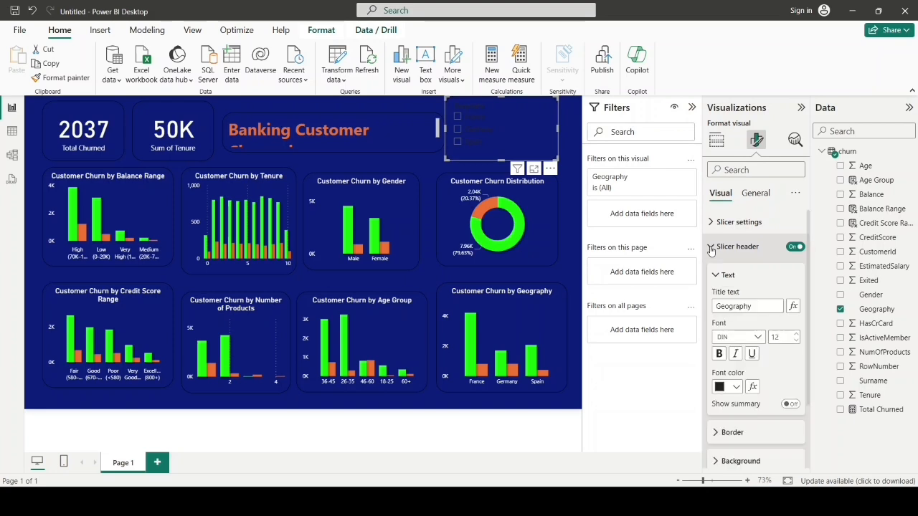
pyautogui.click(735, 388)
pyautogui.click(743, 339)
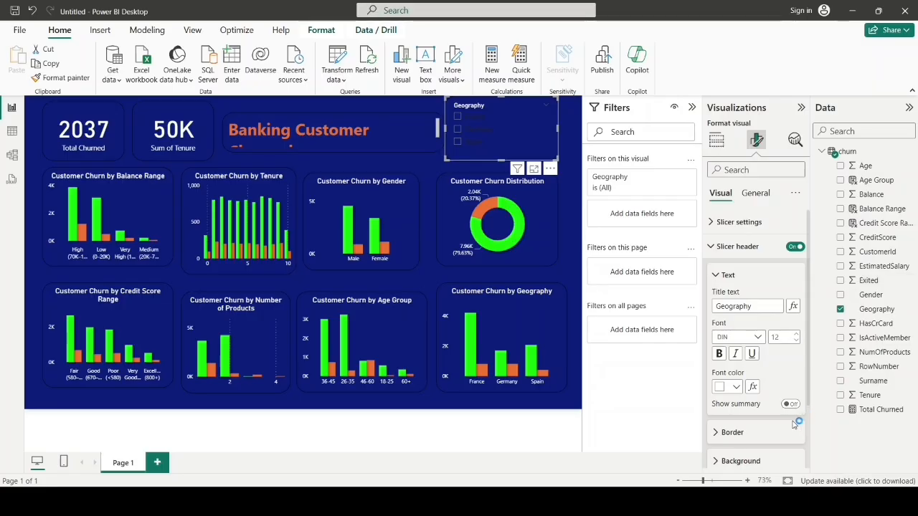
pyautogui.click(722, 280)
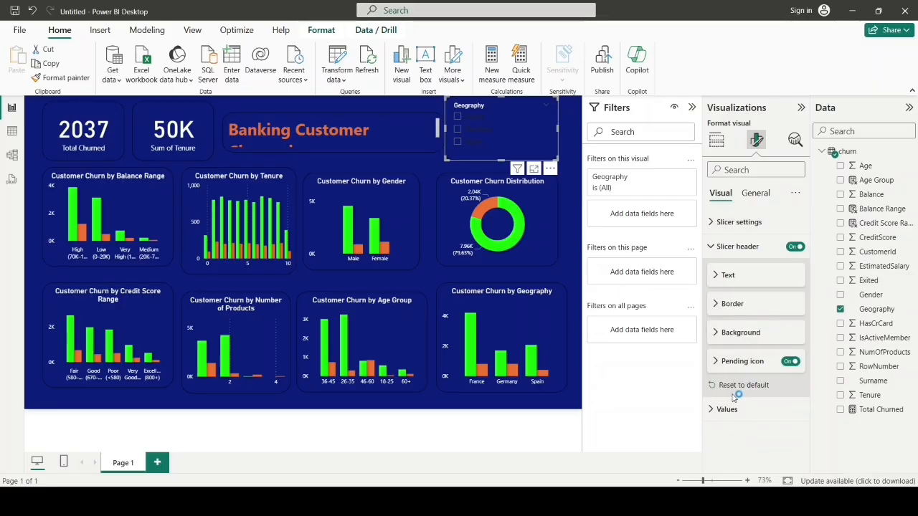
# Step: Set the font color of the Geography slicer's values to white #ffffff and narrow the slicer beside the title
pyautogui.click(711, 411)
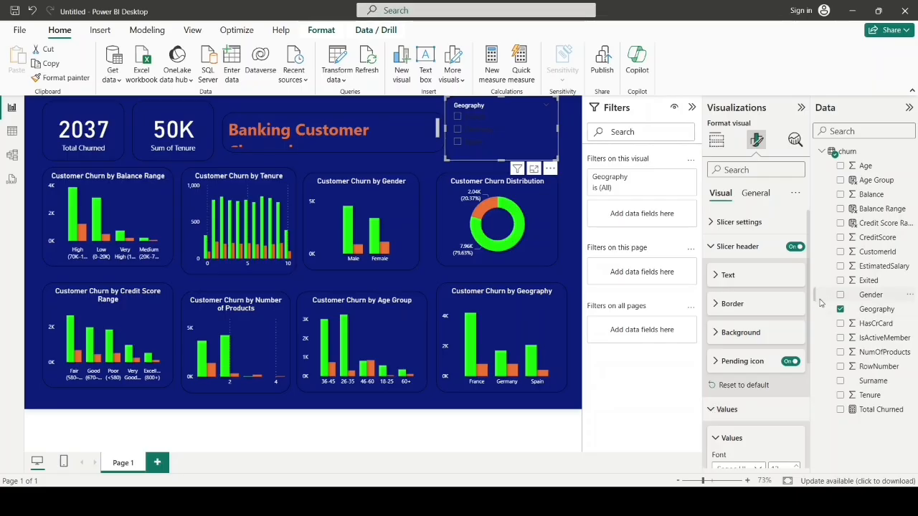
pyautogui.scroll(-4, 808, 308)
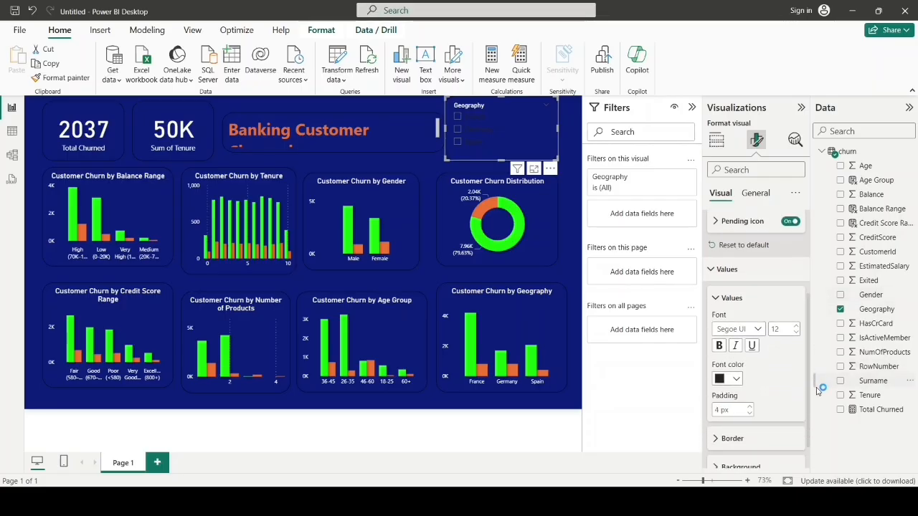
pyautogui.click(736, 380)
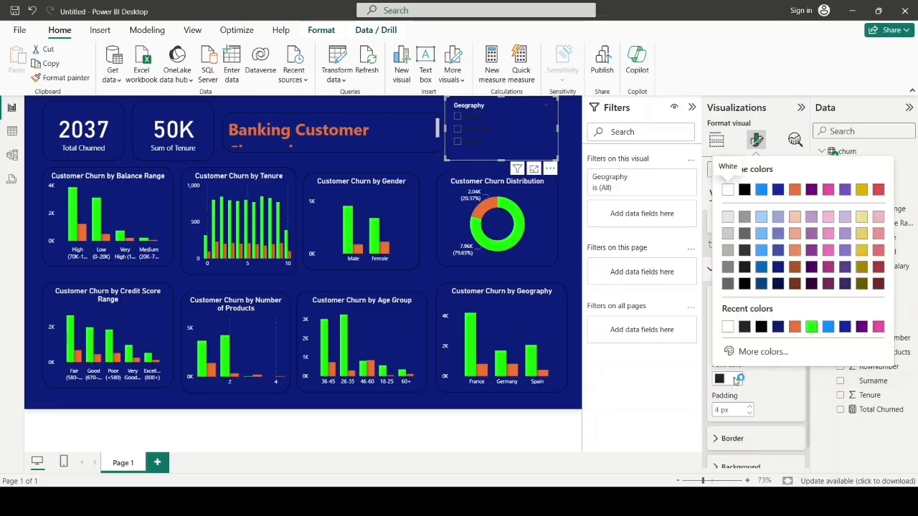
pyautogui.click(727, 327)
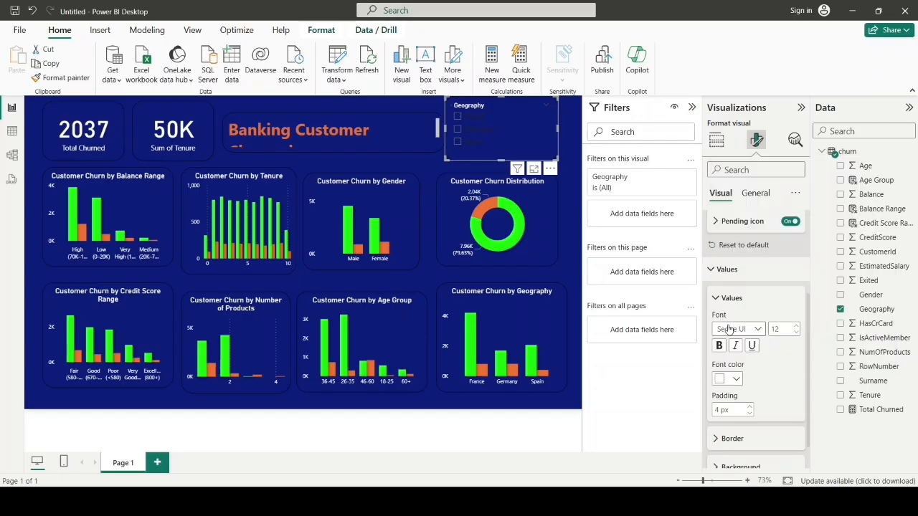
pyautogui.click(520, 145)
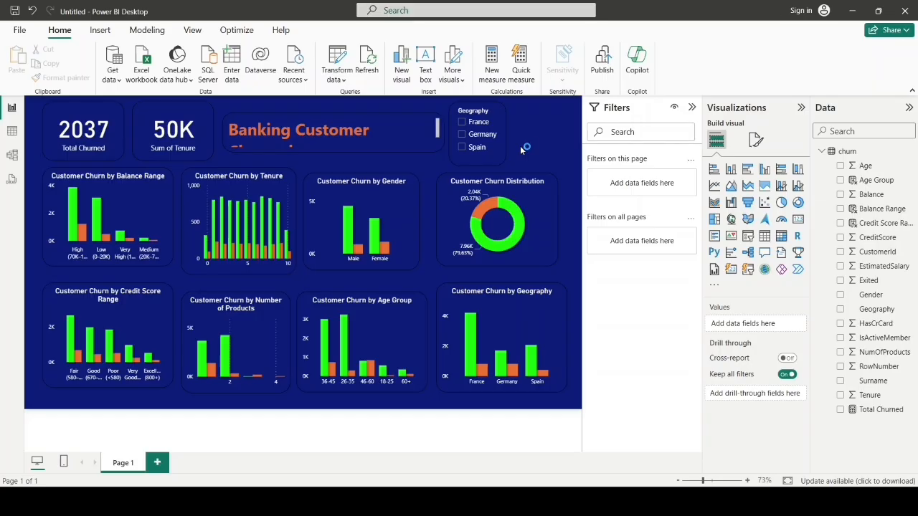
# Step: Duplicate the Geography slicer, placing the copy beside the original with Age Group as its field instead
pyautogui.moveTo(502, 143)
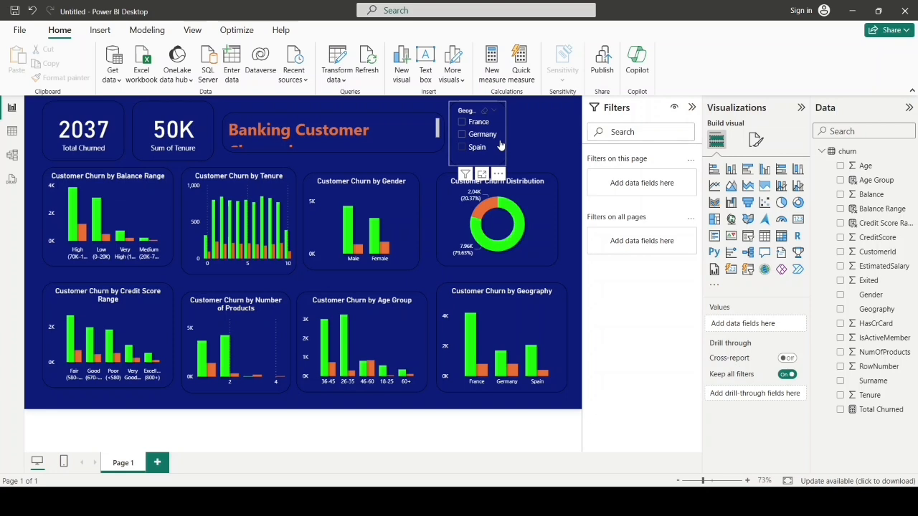
pyautogui.rightClick(501, 143)
pyautogui.moveTo(524, 250)
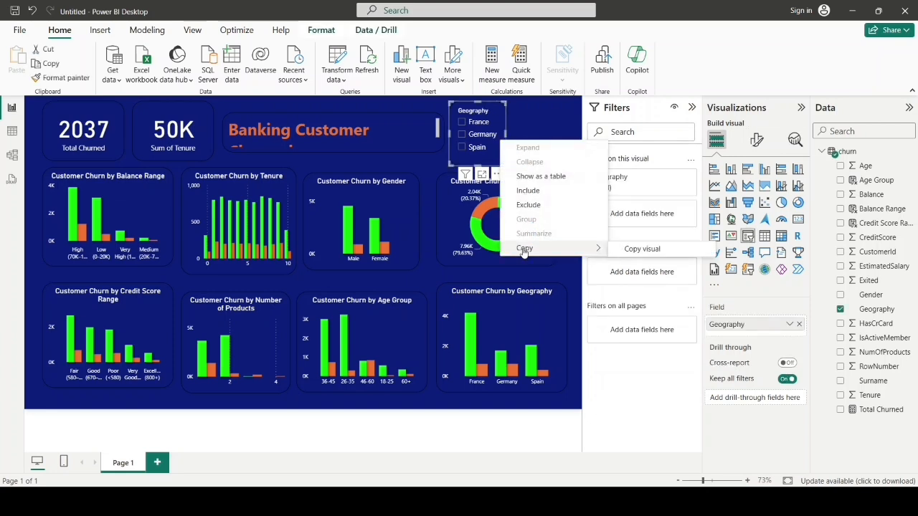
pyautogui.click(633, 249)
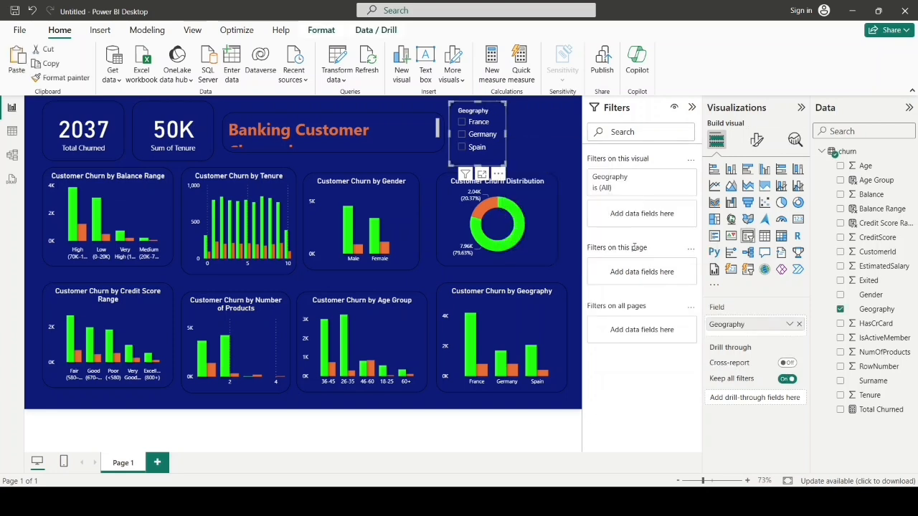
pyautogui.click(545, 122)
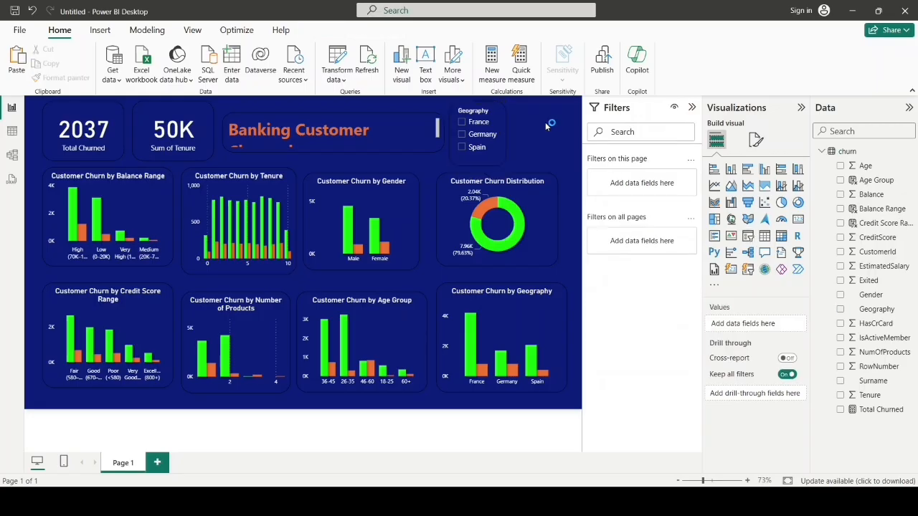
pyautogui.hotkey('ctrl', 'v')
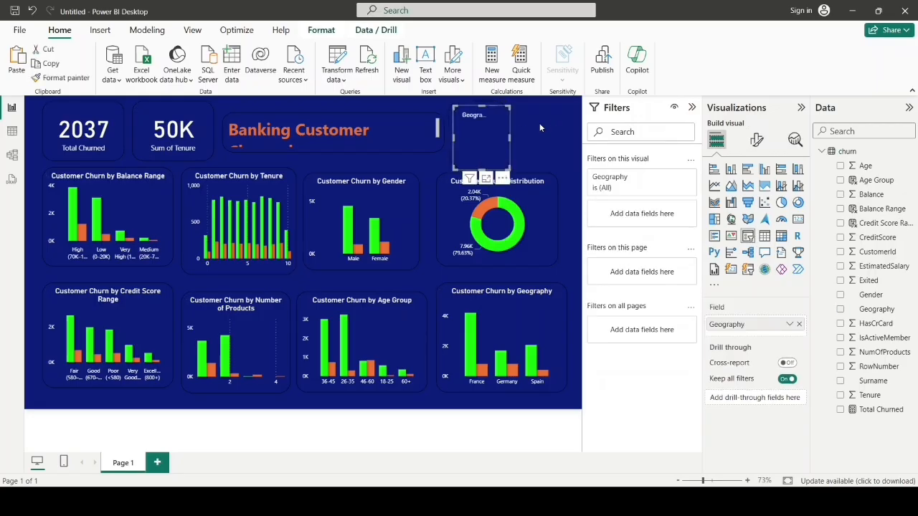
pyautogui.moveTo(495, 135); pyautogui.dragTo(556, 129)
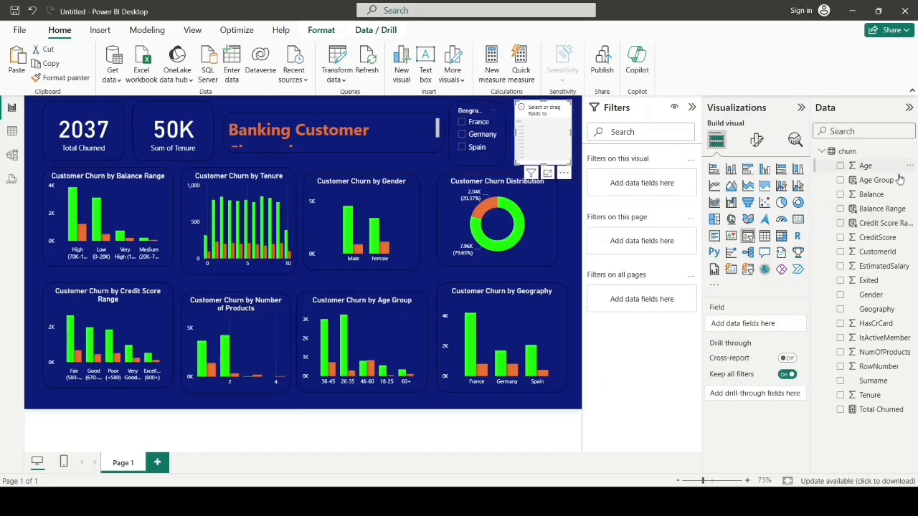
pyautogui.moveTo(892, 184); pyautogui.dragTo(784, 327)
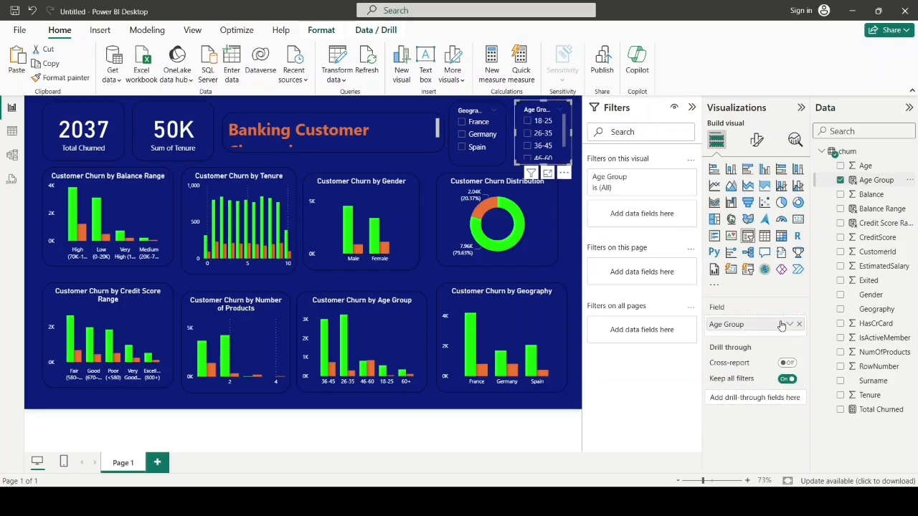